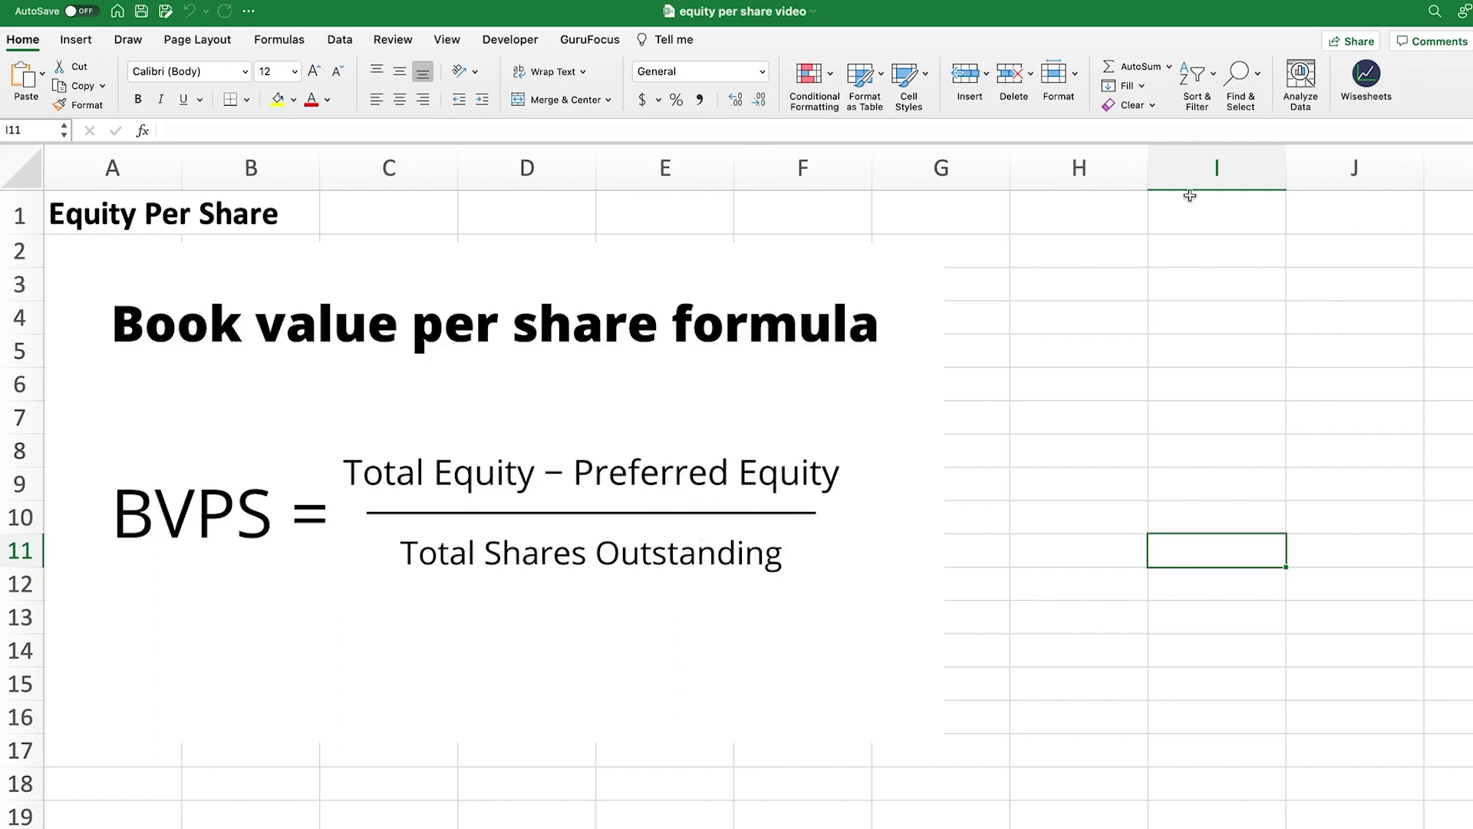
# - Import the annual standardized financials for MSFT into the workbook with the Wisesheets add-in, and close its pane
pyautogui.click(1367, 77)
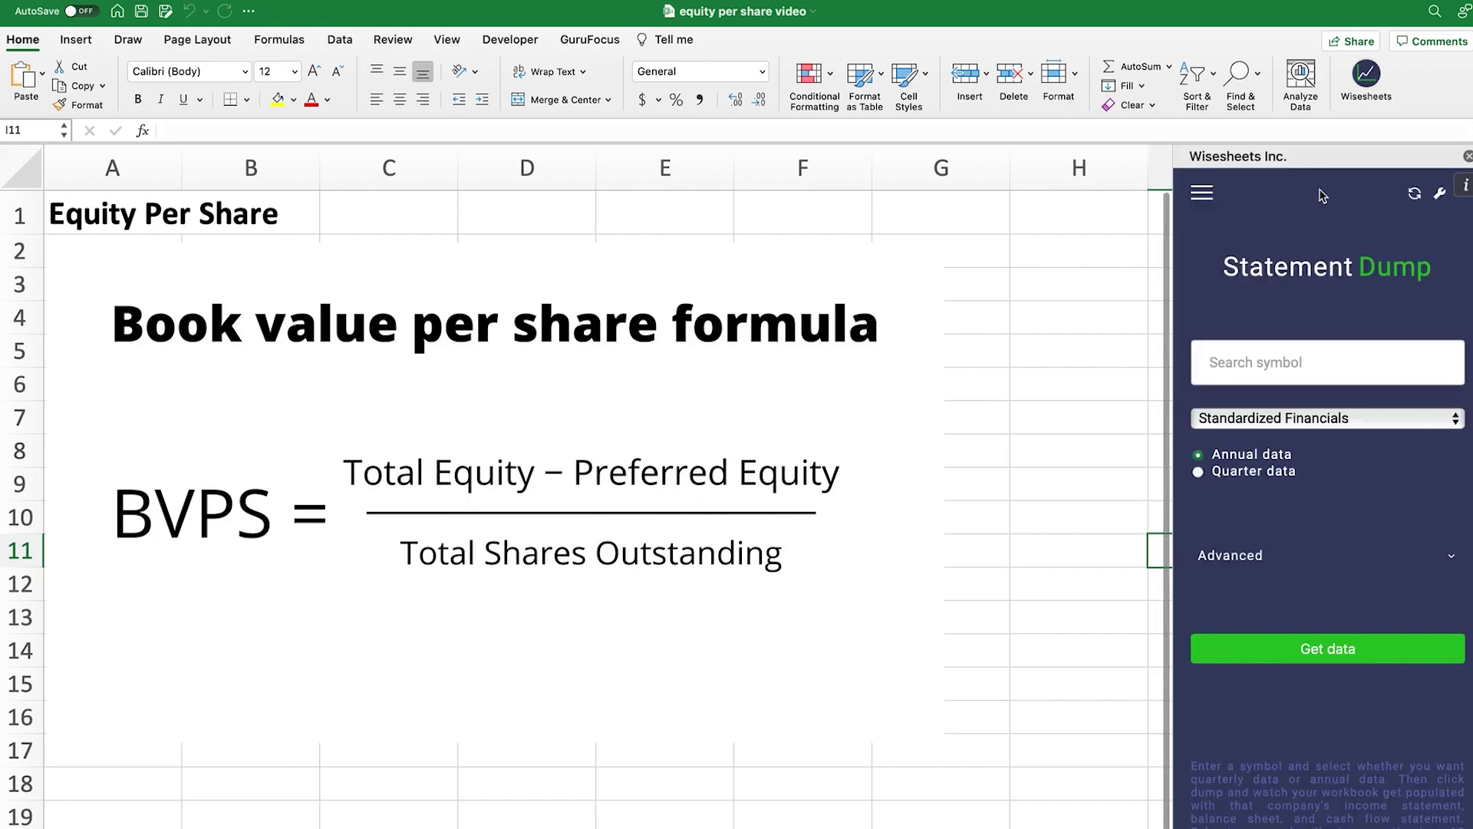
pyautogui.click(1259, 360)
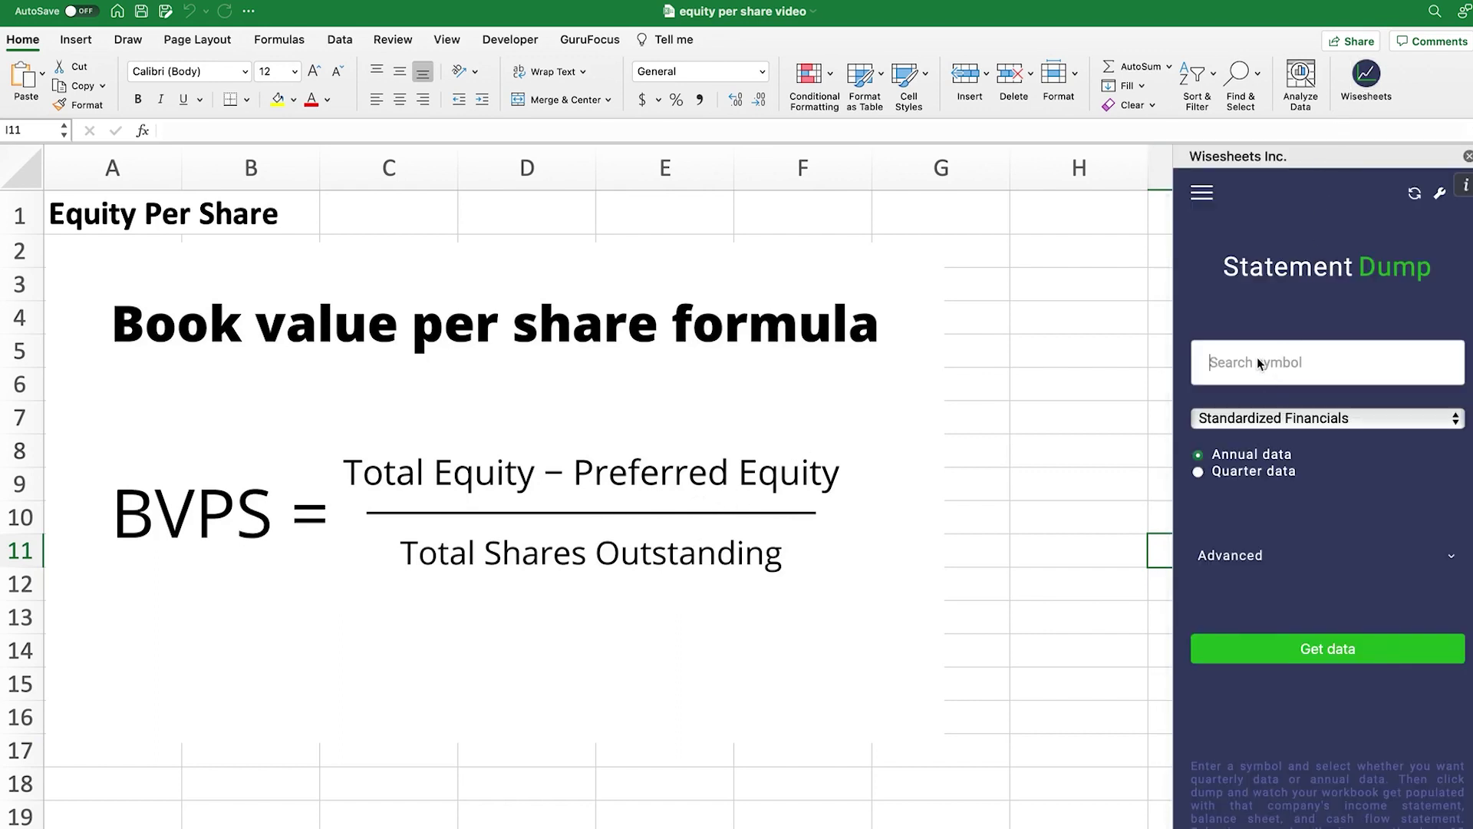
pyautogui.write('msft')
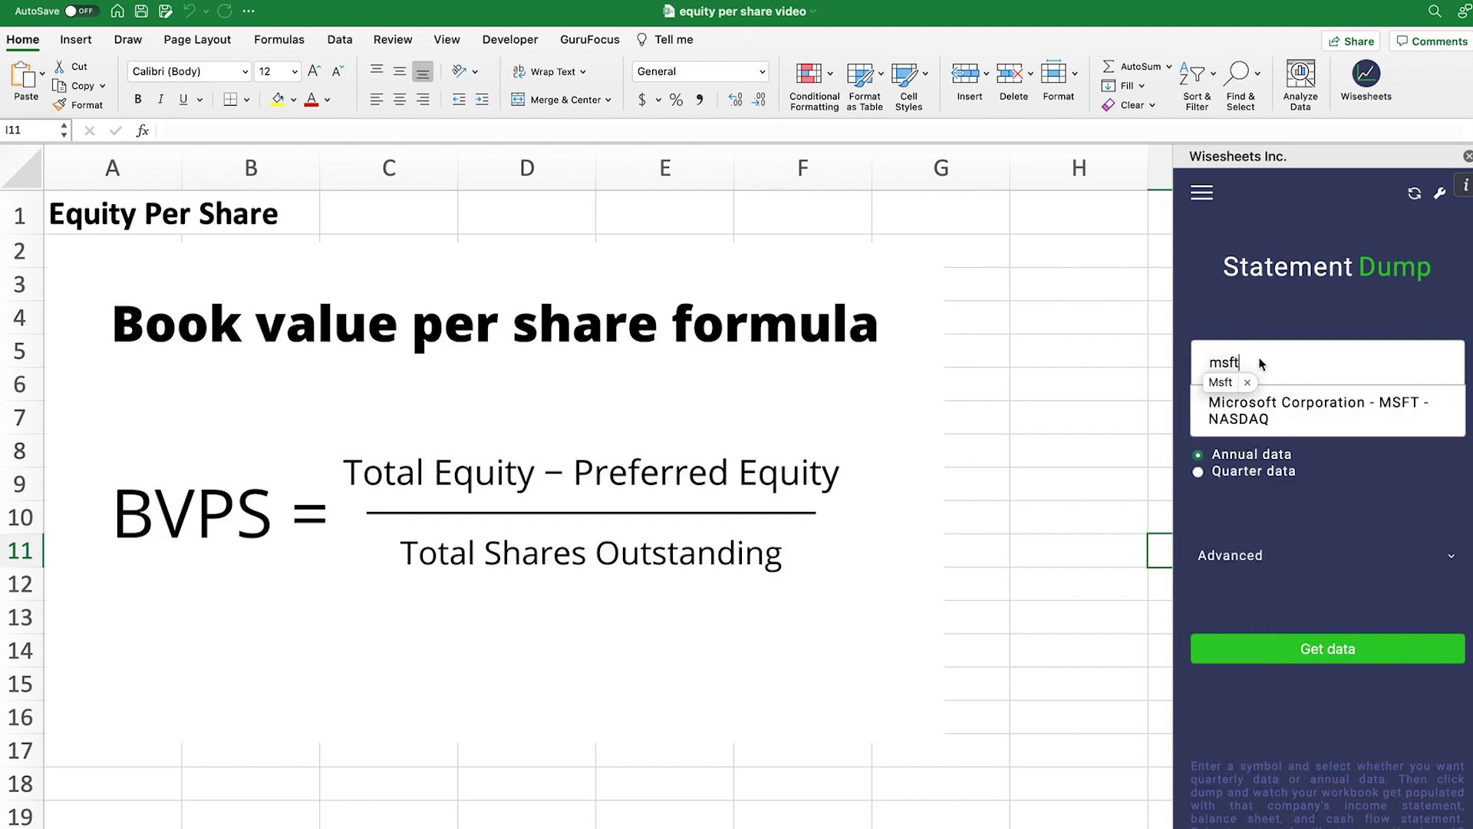
pyautogui.click(1322, 418)
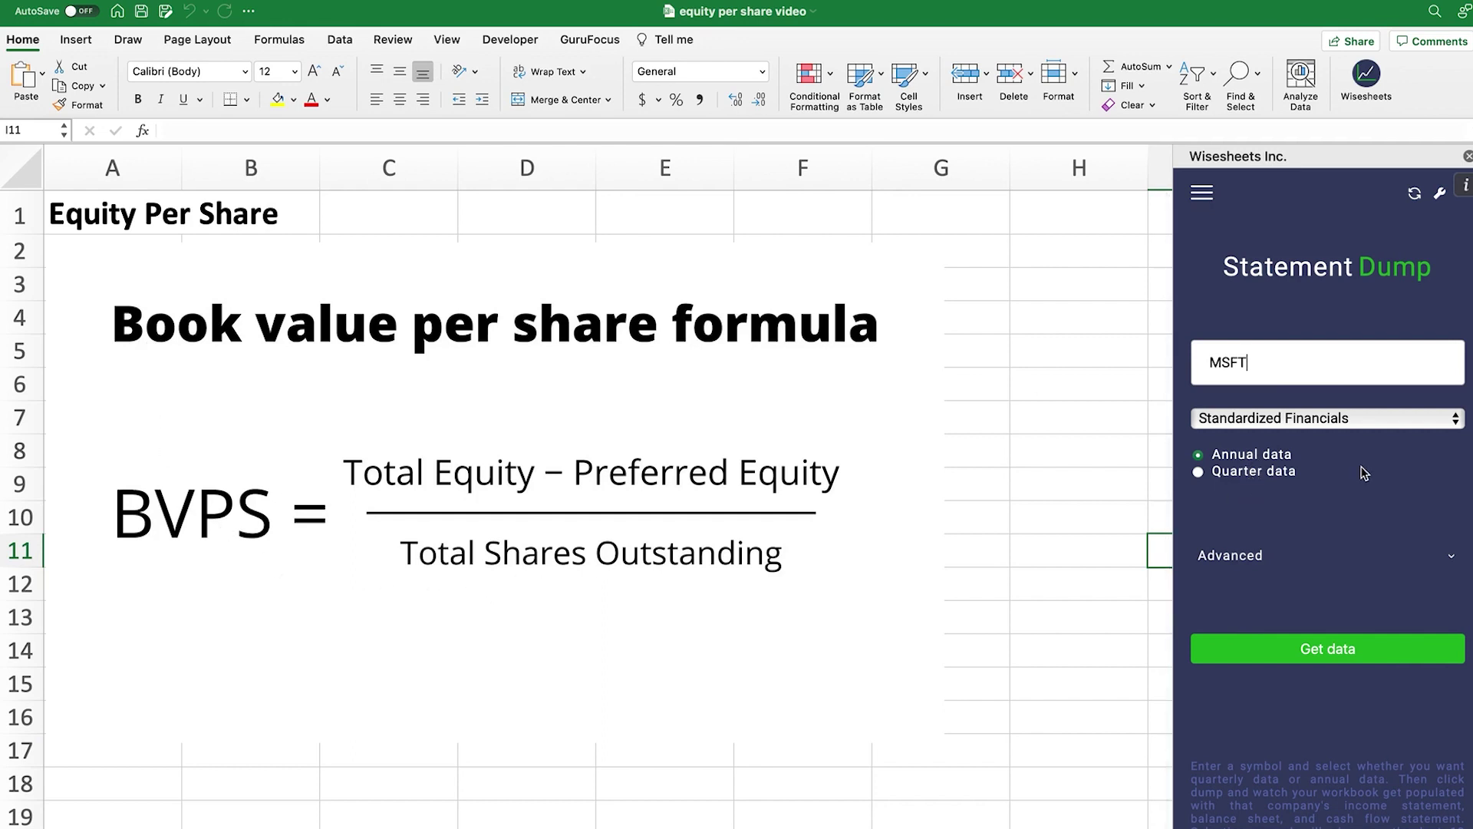
pyautogui.click(1317, 649)
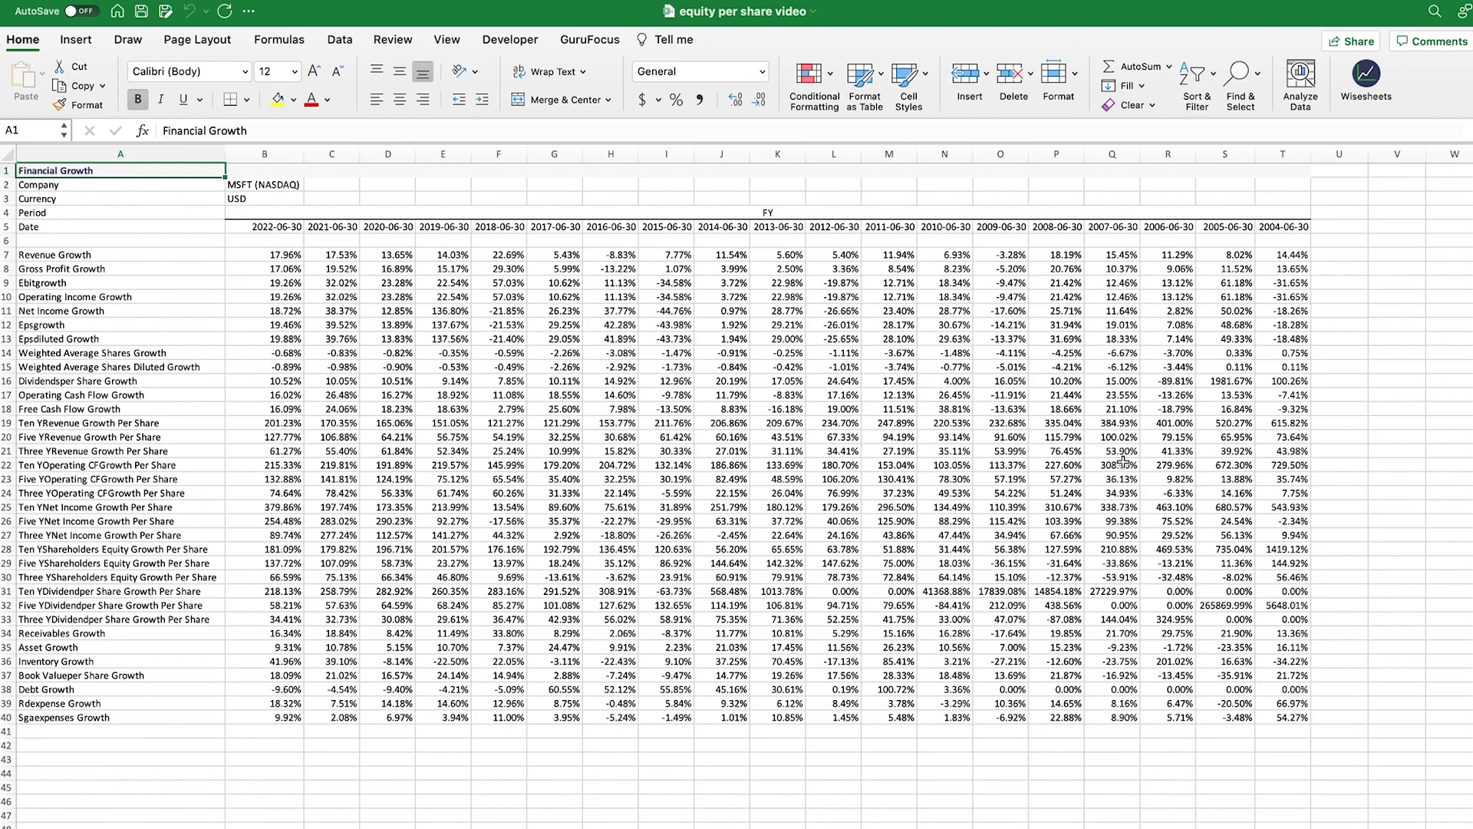
pyautogui.click(1469, 158)
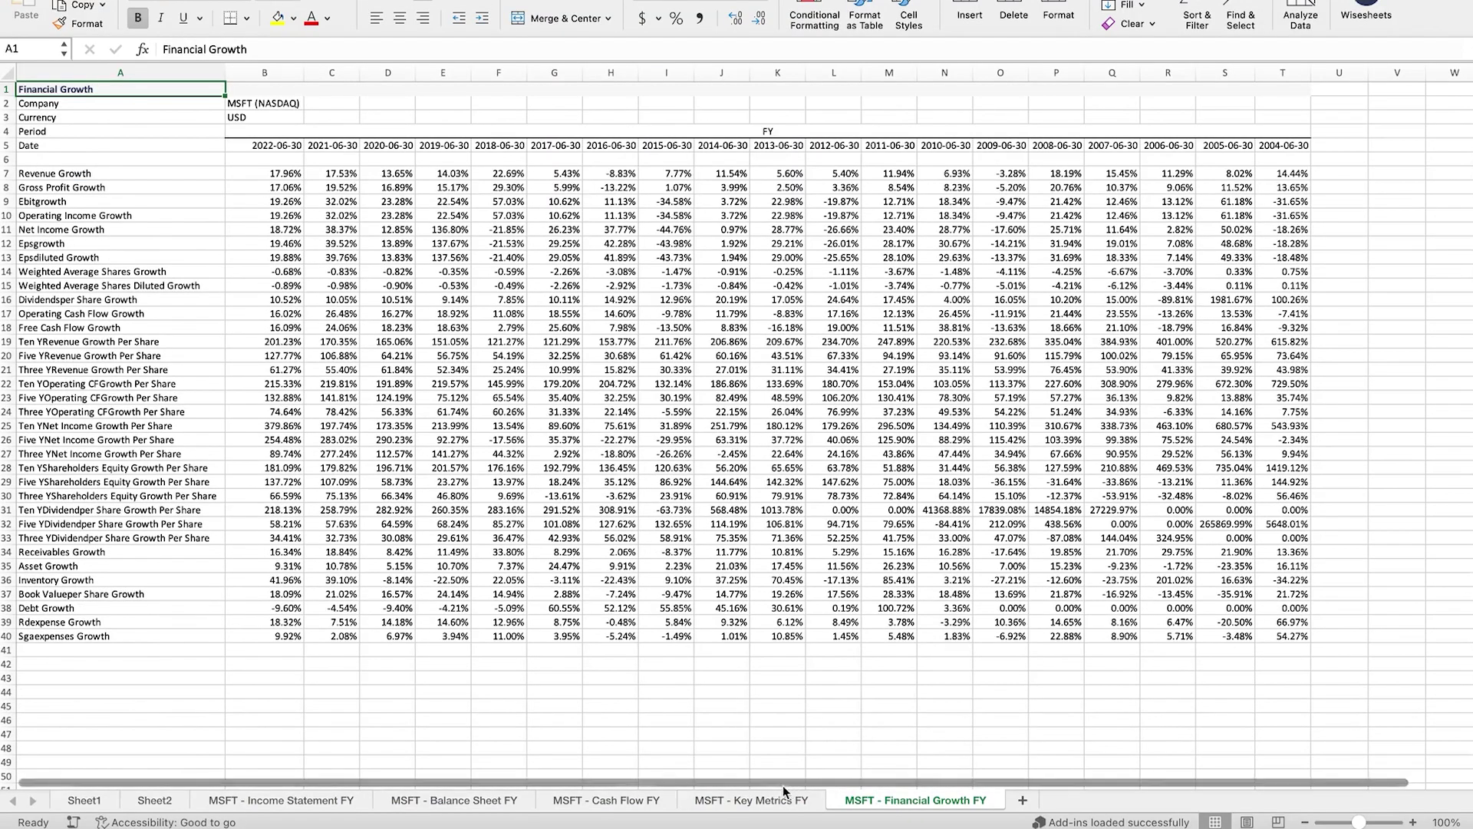
# - Look through the imported MSFT key metrics, cash flow and balance sheet worksheets
pyautogui.click(760, 802)
pyautogui.click(650, 801)
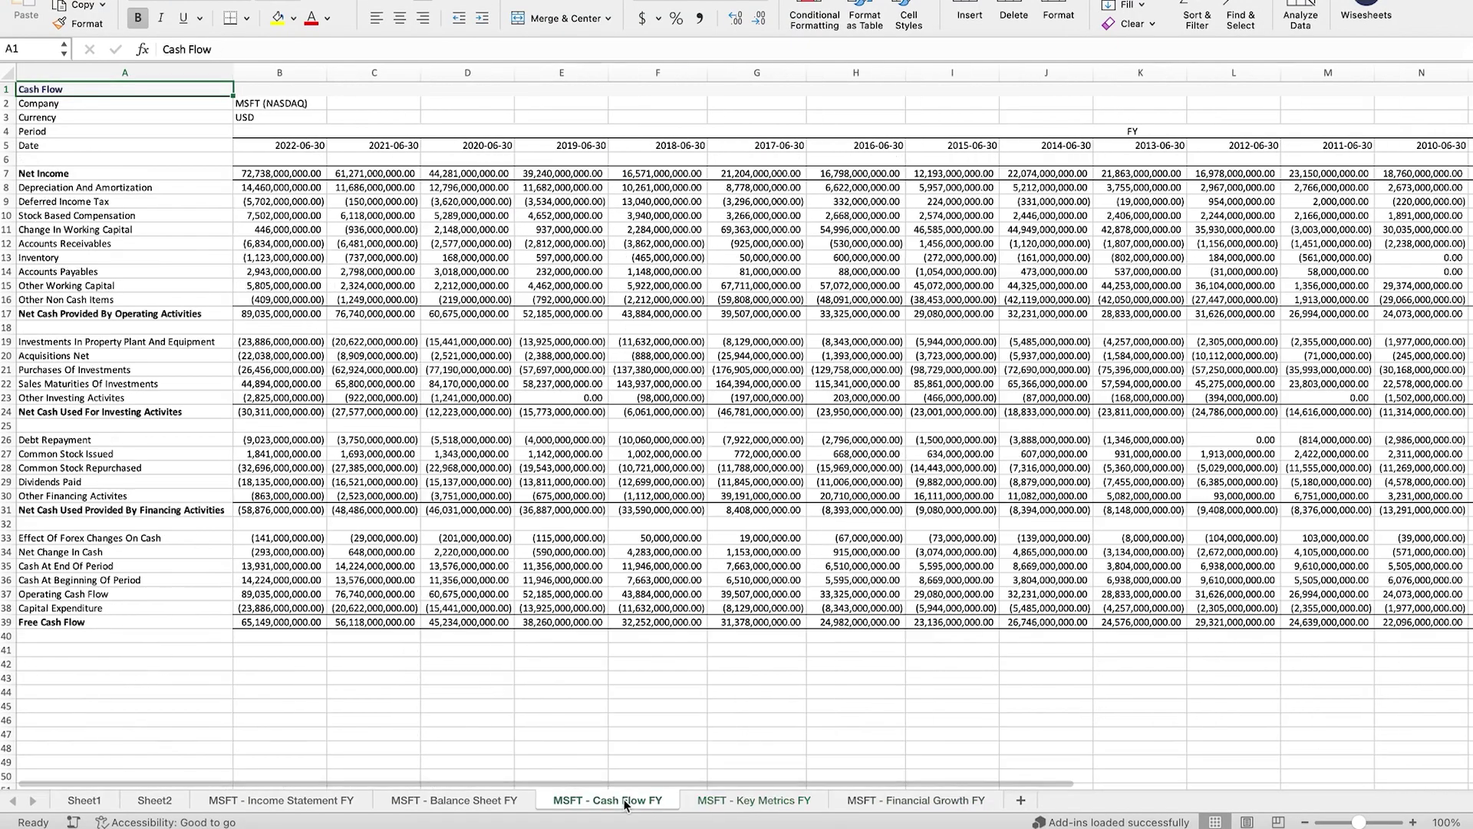
pyautogui.click(453, 802)
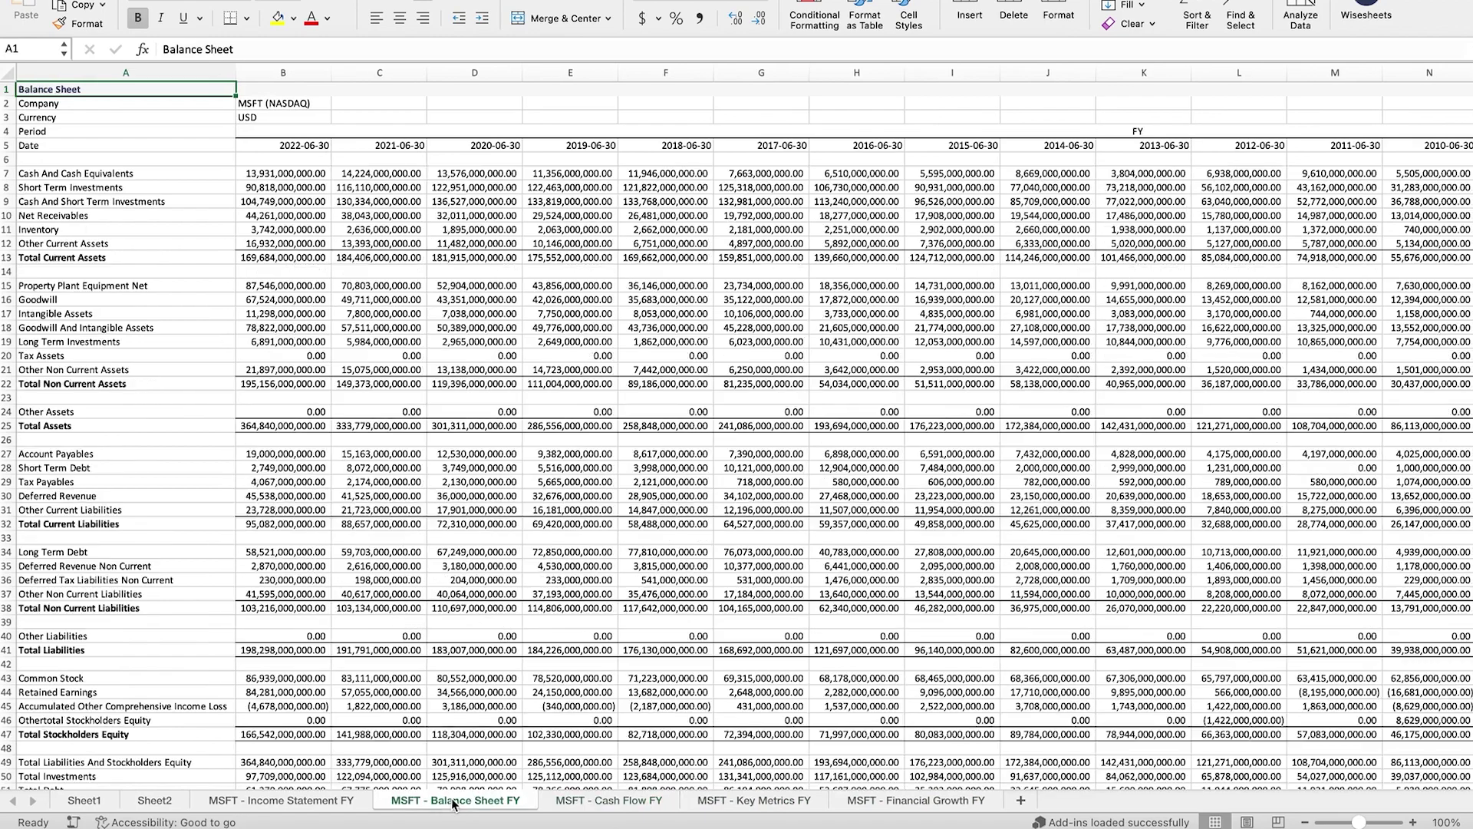
# - Examine the MSFT income statement at 120% zoom across all its fiscal years, including the most recent reporting date
pyautogui.click(308, 802)
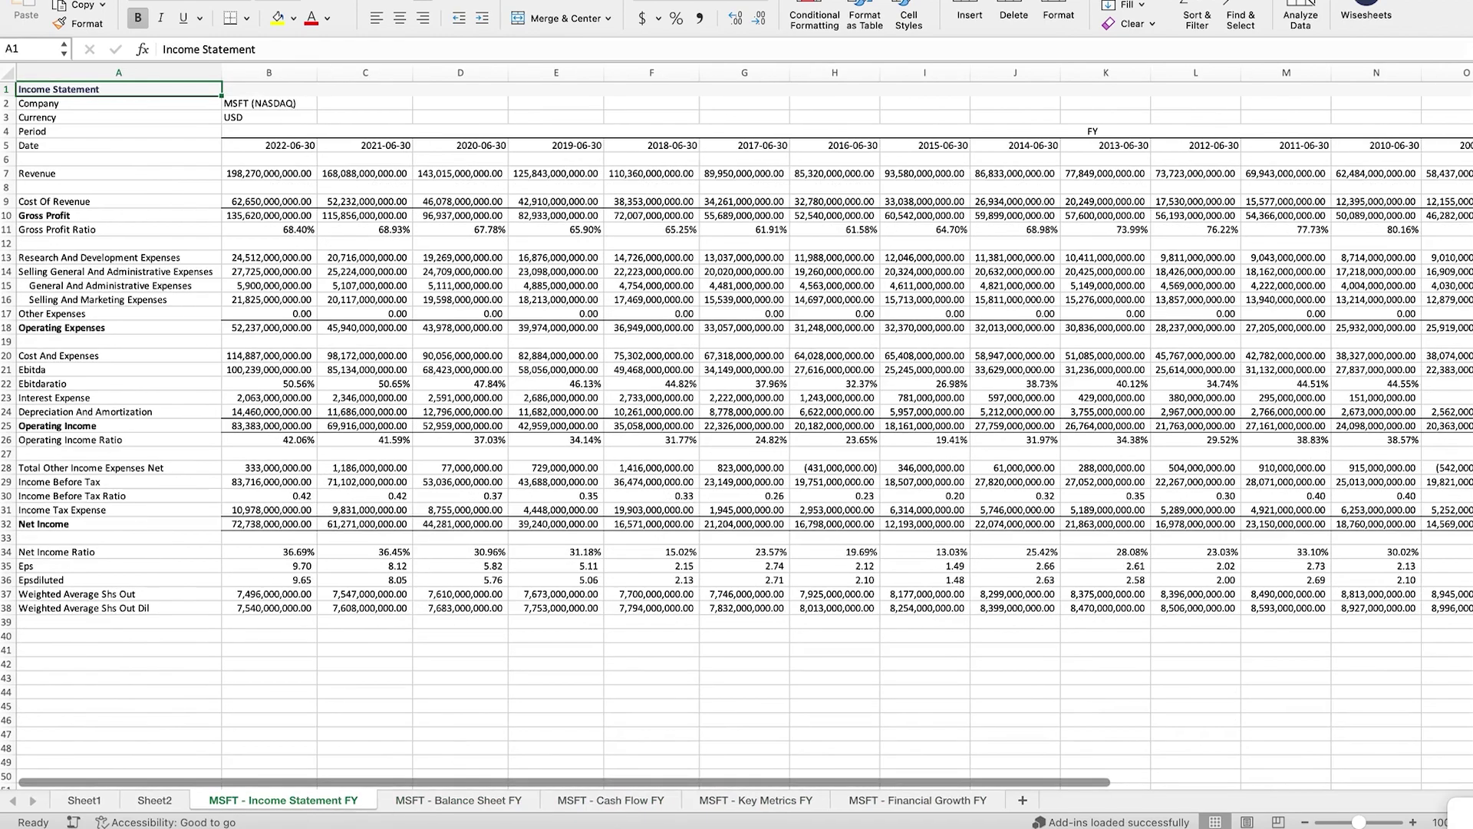
pyautogui.click(1413, 822)
pyautogui.click(1413, 822)
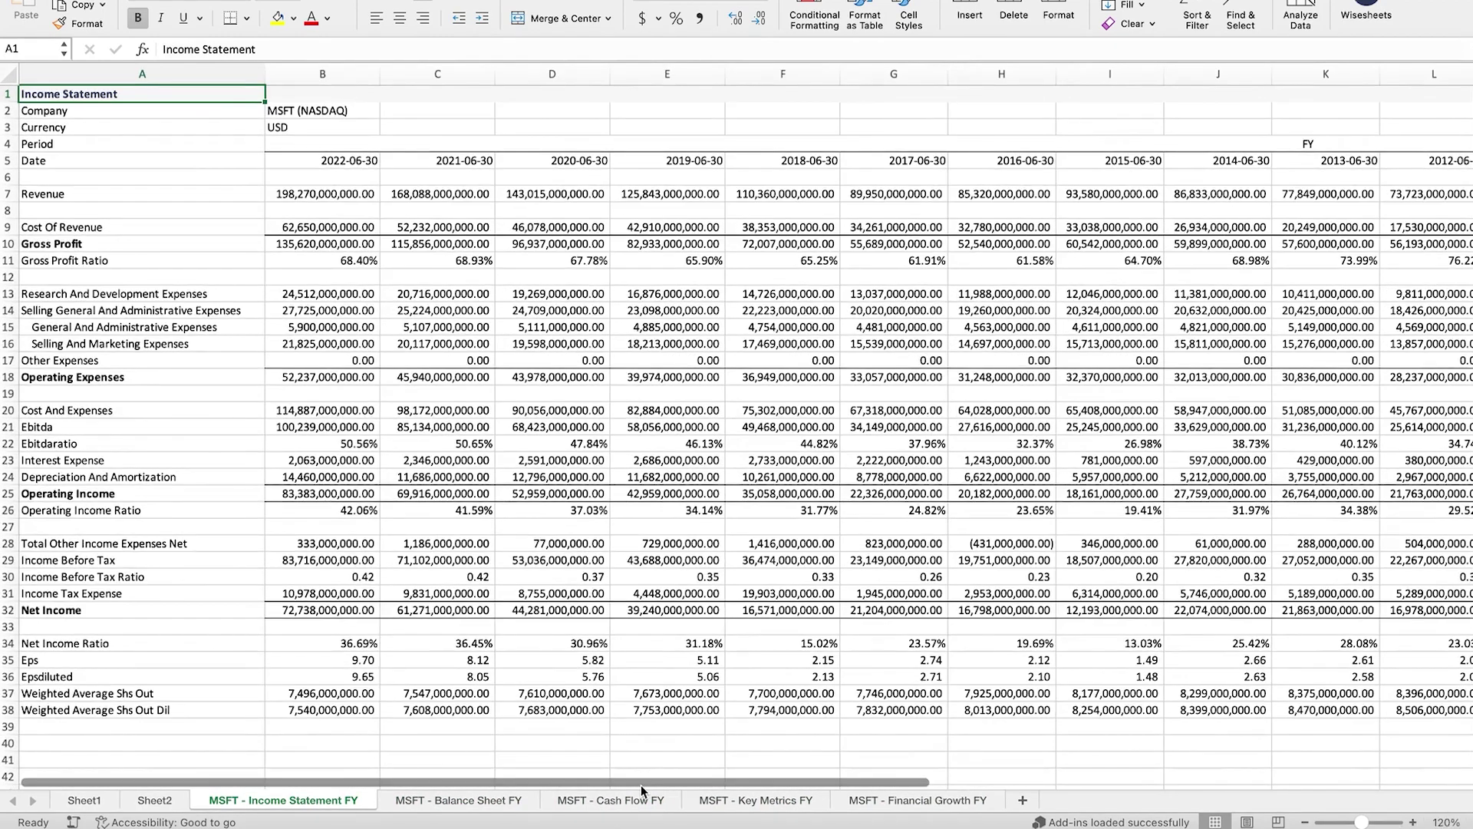
pyautogui.moveTo(640, 785); pyautogui.dragTo(1274, 762)
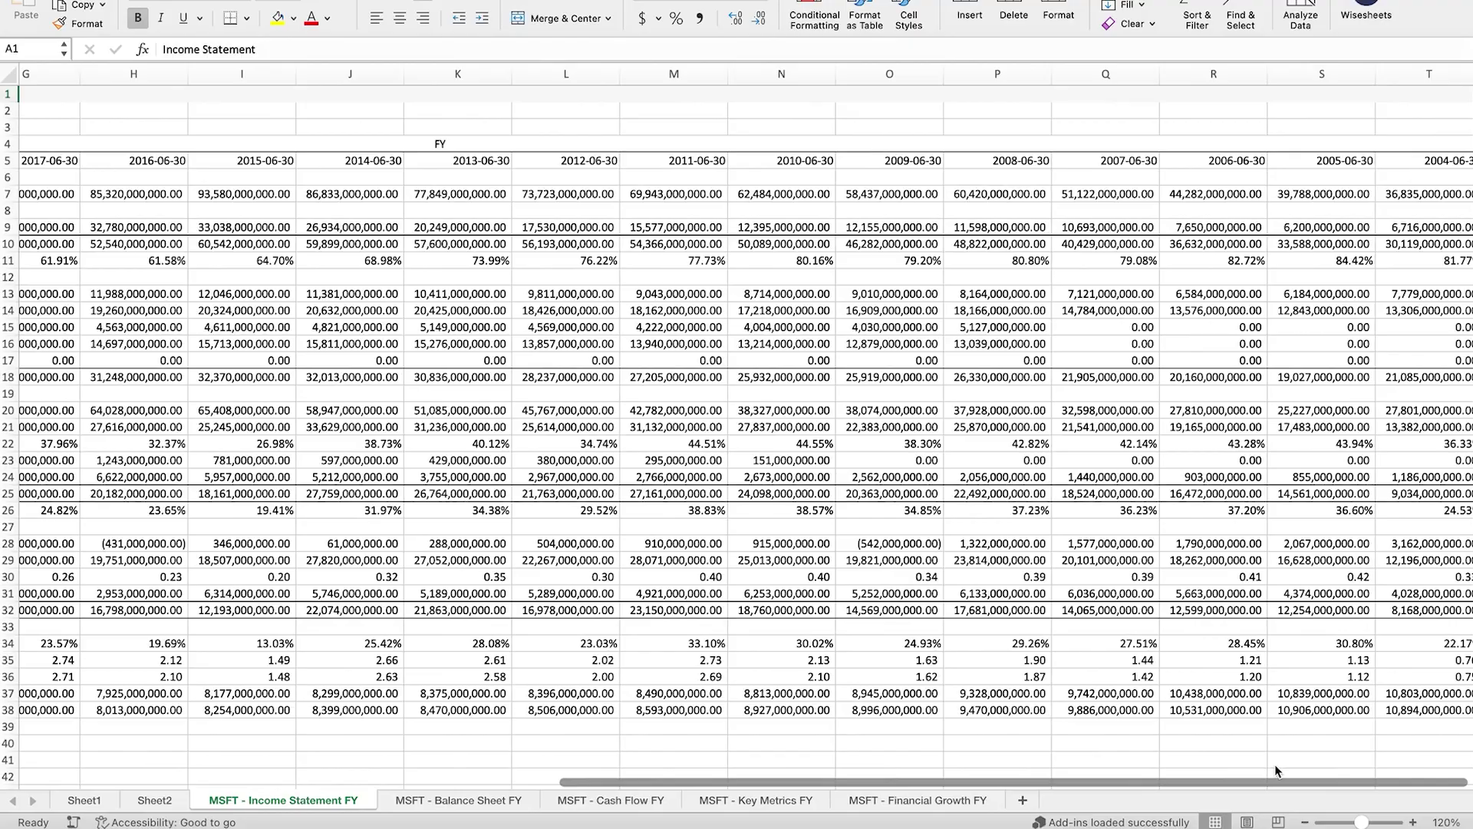
pyautogui.moveTo(1274, 763); pyautogui.dragTo(706, 774)
pyautogui.hscroll(-1, 661, 772)
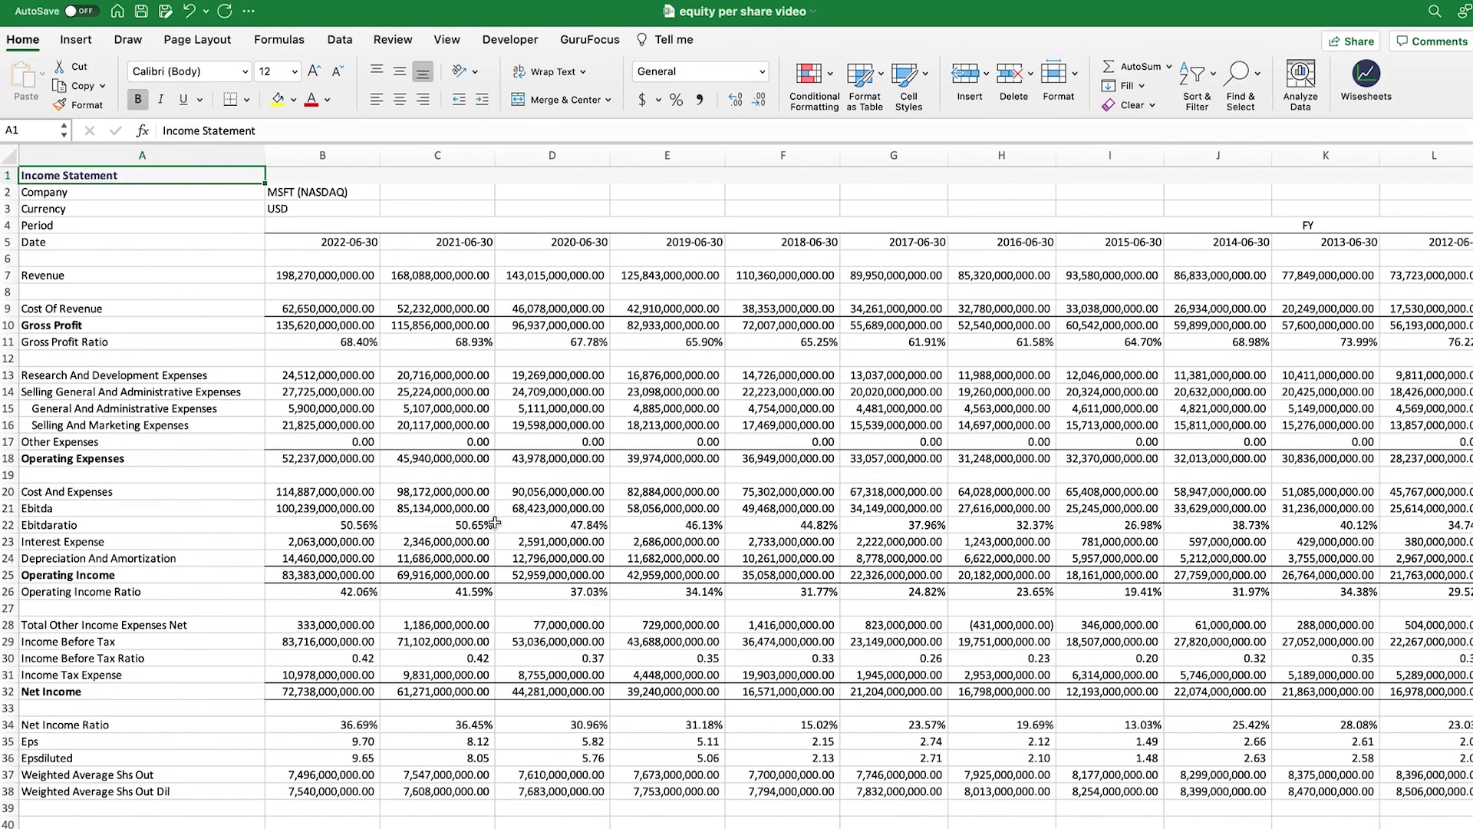
pyautogui.moveTo(332, 256); pyautogui.dragTo(571, 262)
pyautogui.click(341, 259)
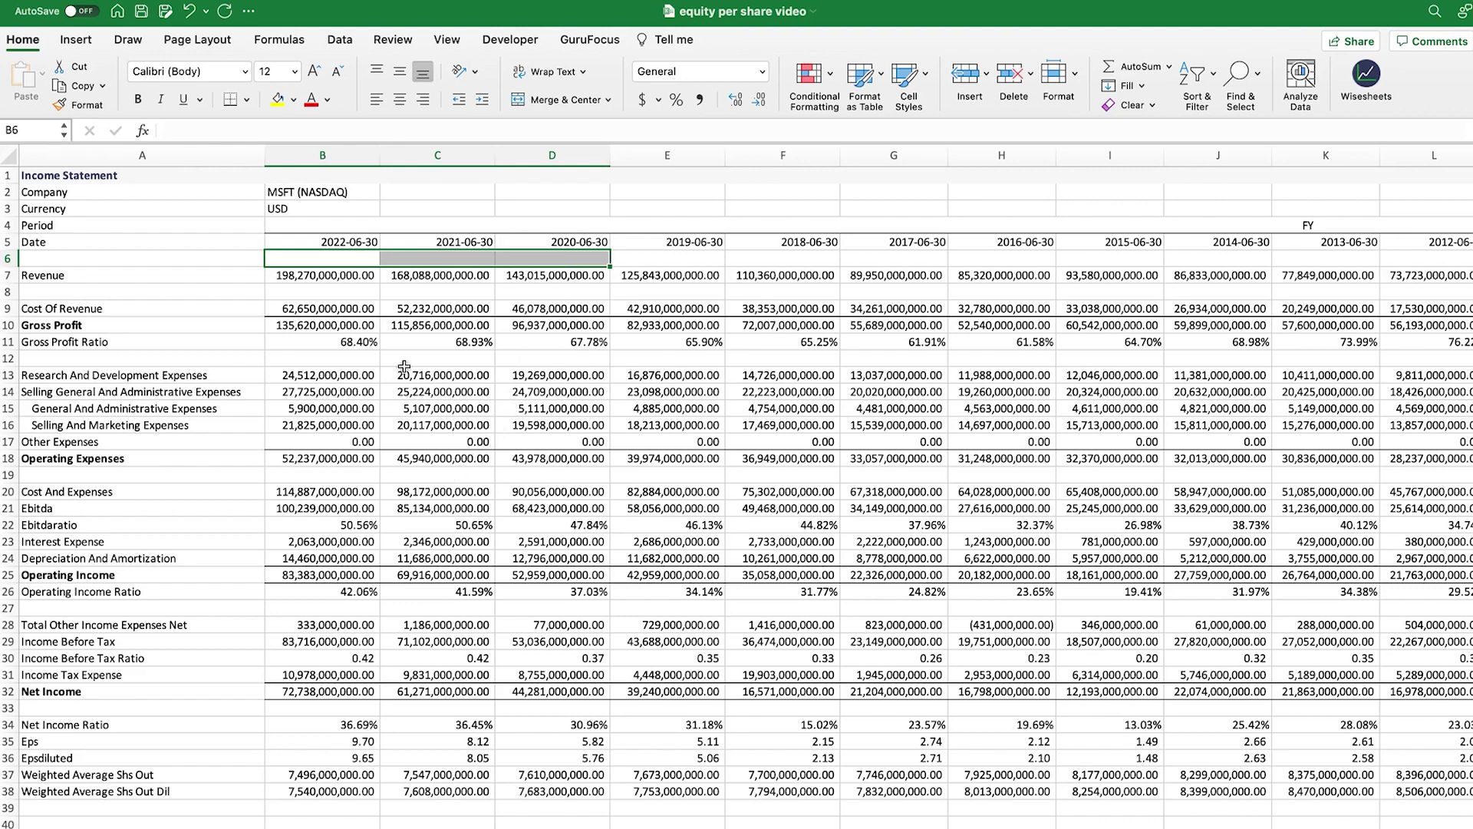
pyautogui.click(356, 242)
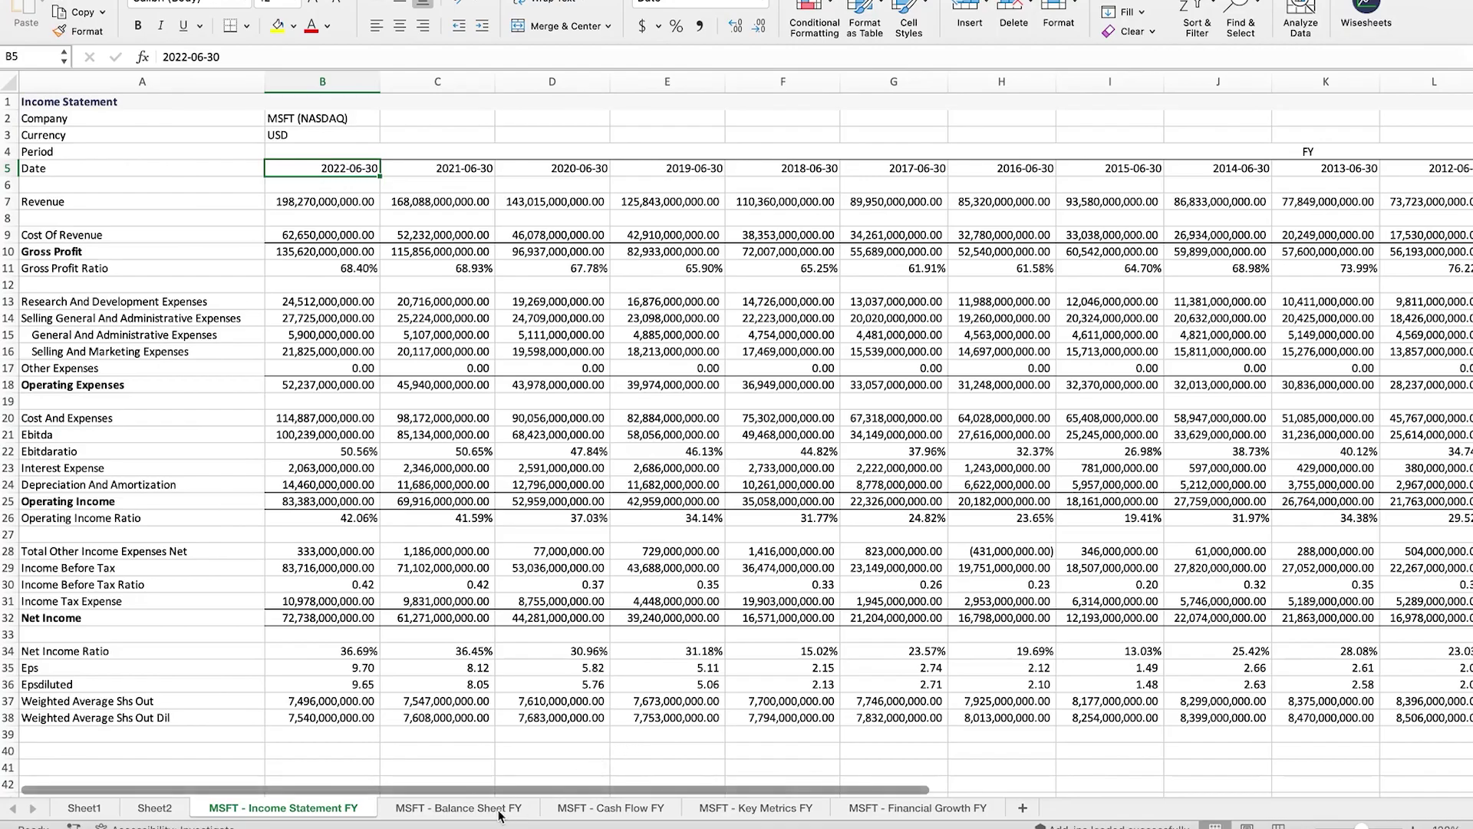
# - Examine total assets, total liabilities and total stockholders' equity for the latest years on the MSFT balance sheet
pyautogui.click(477, 810)
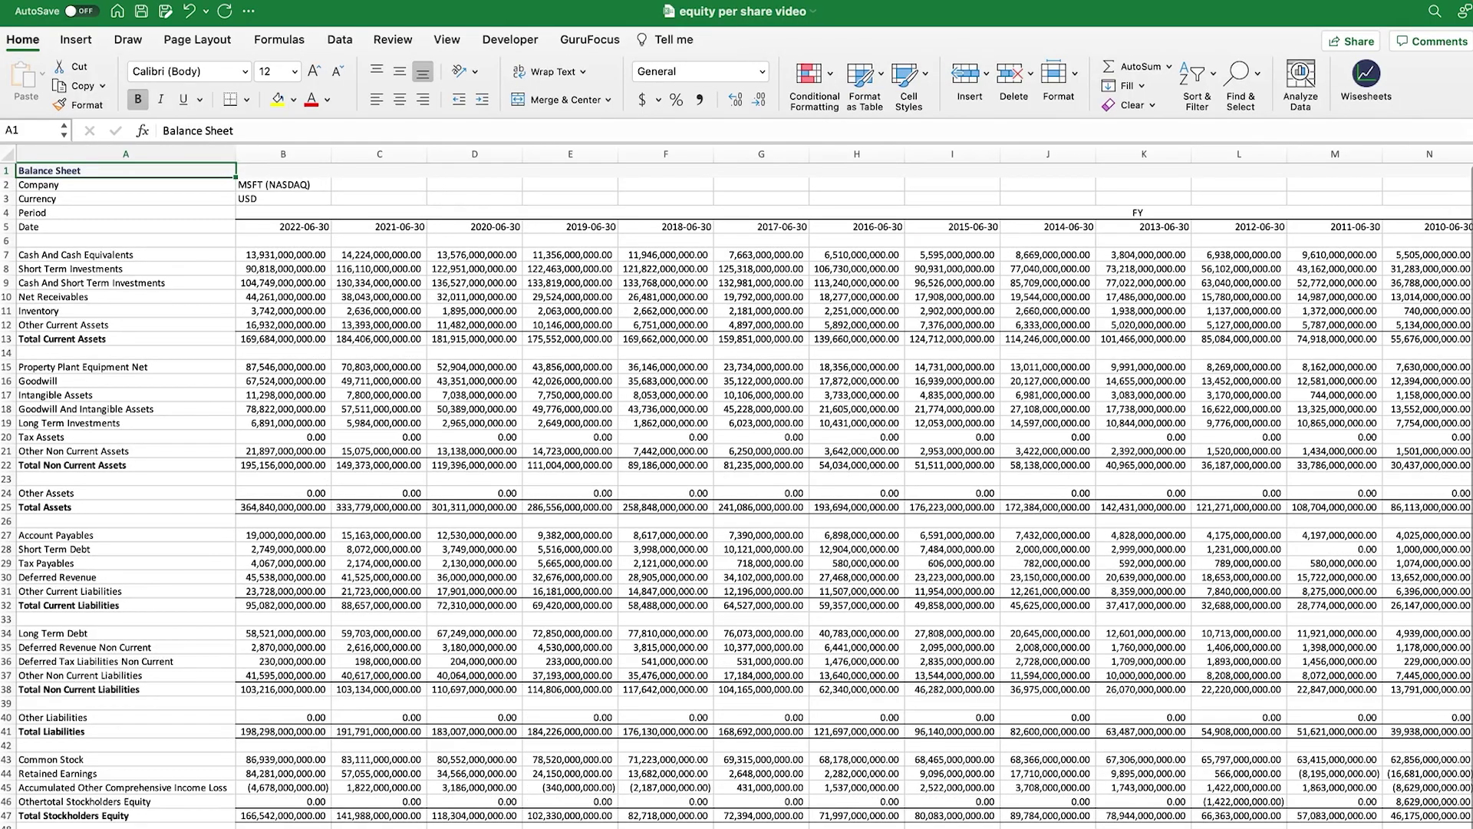
pyautogui.scroll(-1, 1466, 276)
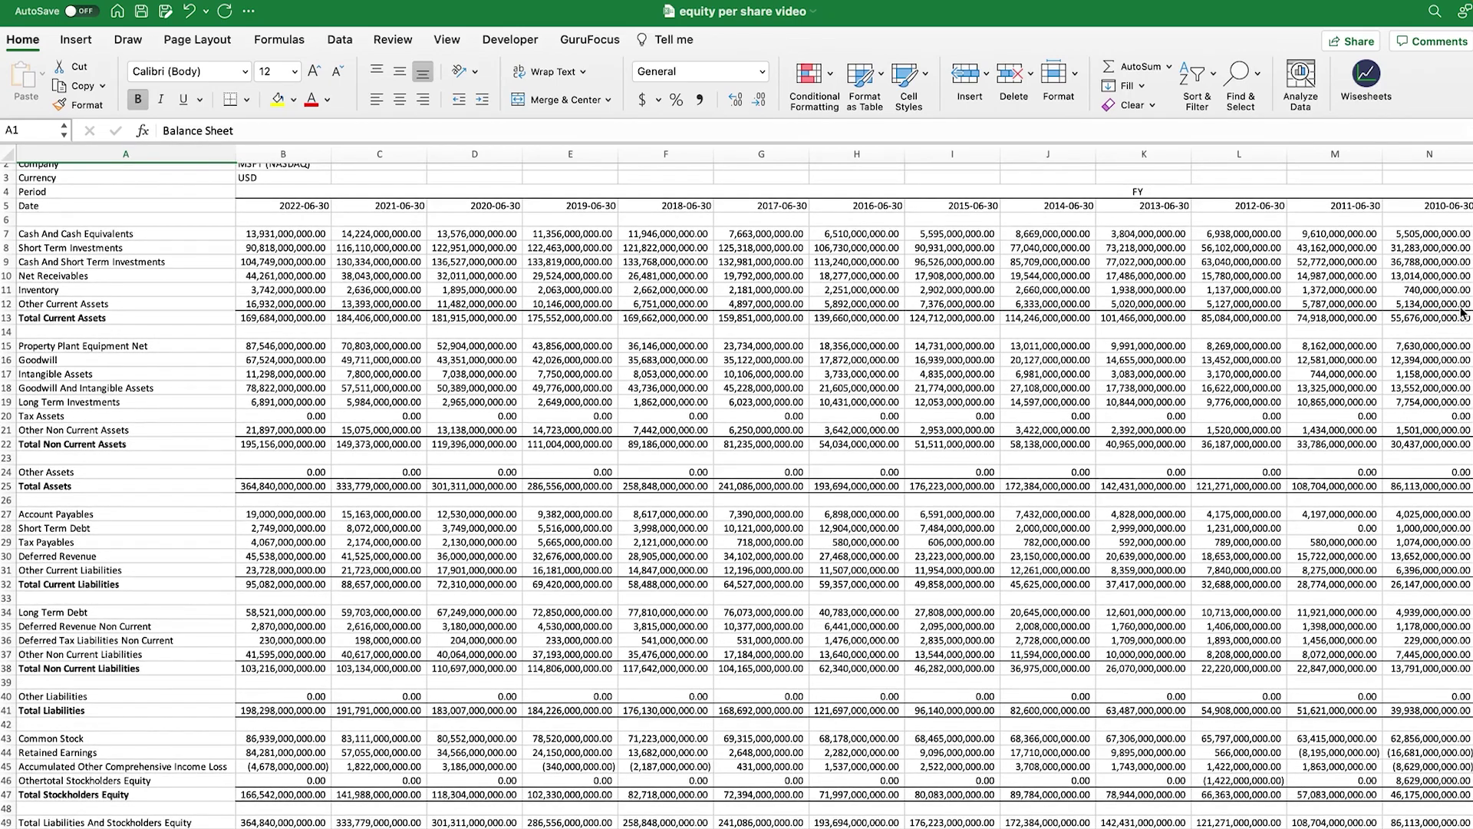
pyautogui.scroll(-3, 987, 464)
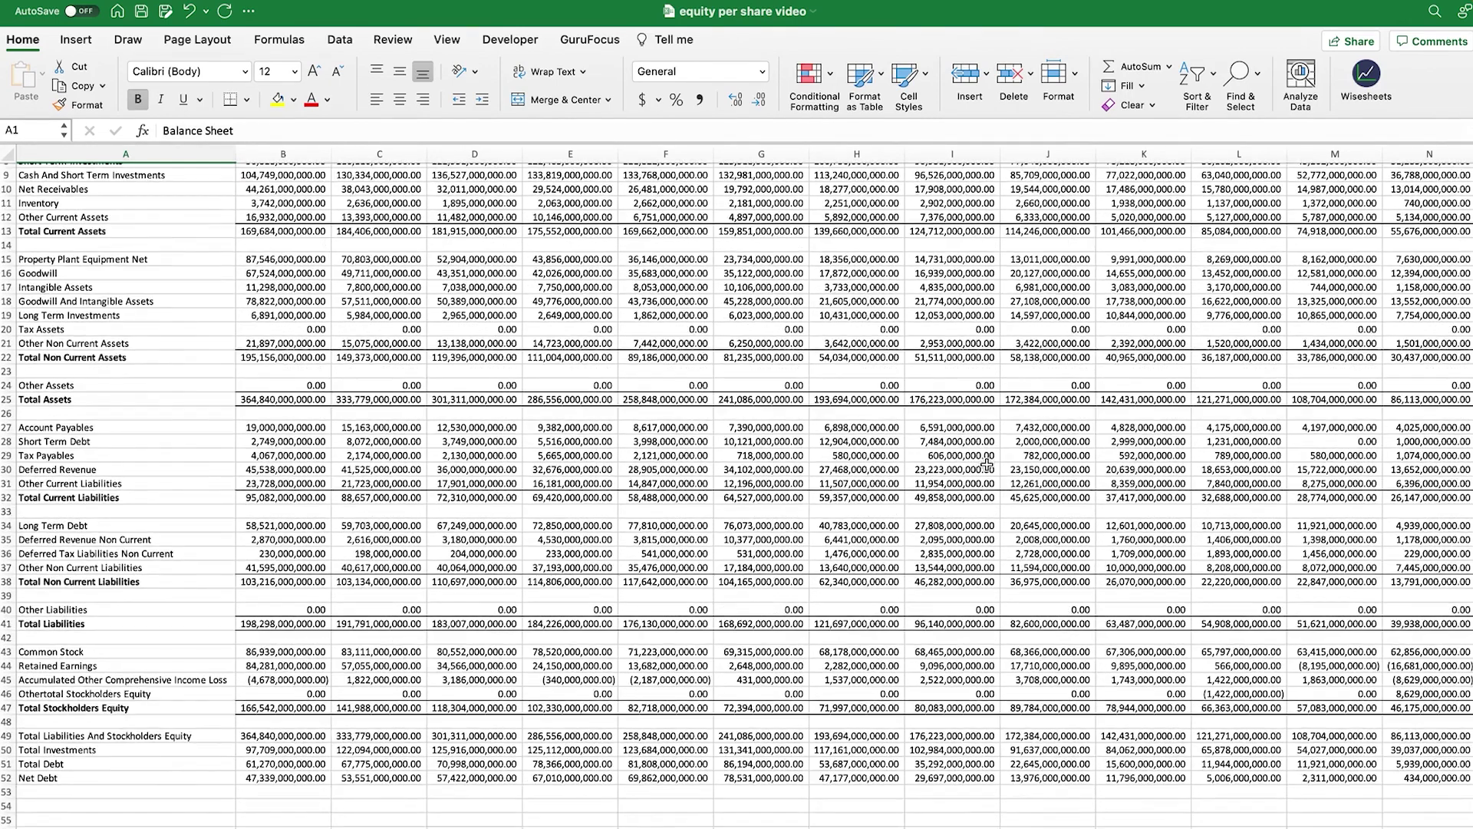
pyautogui.click(115, 711)
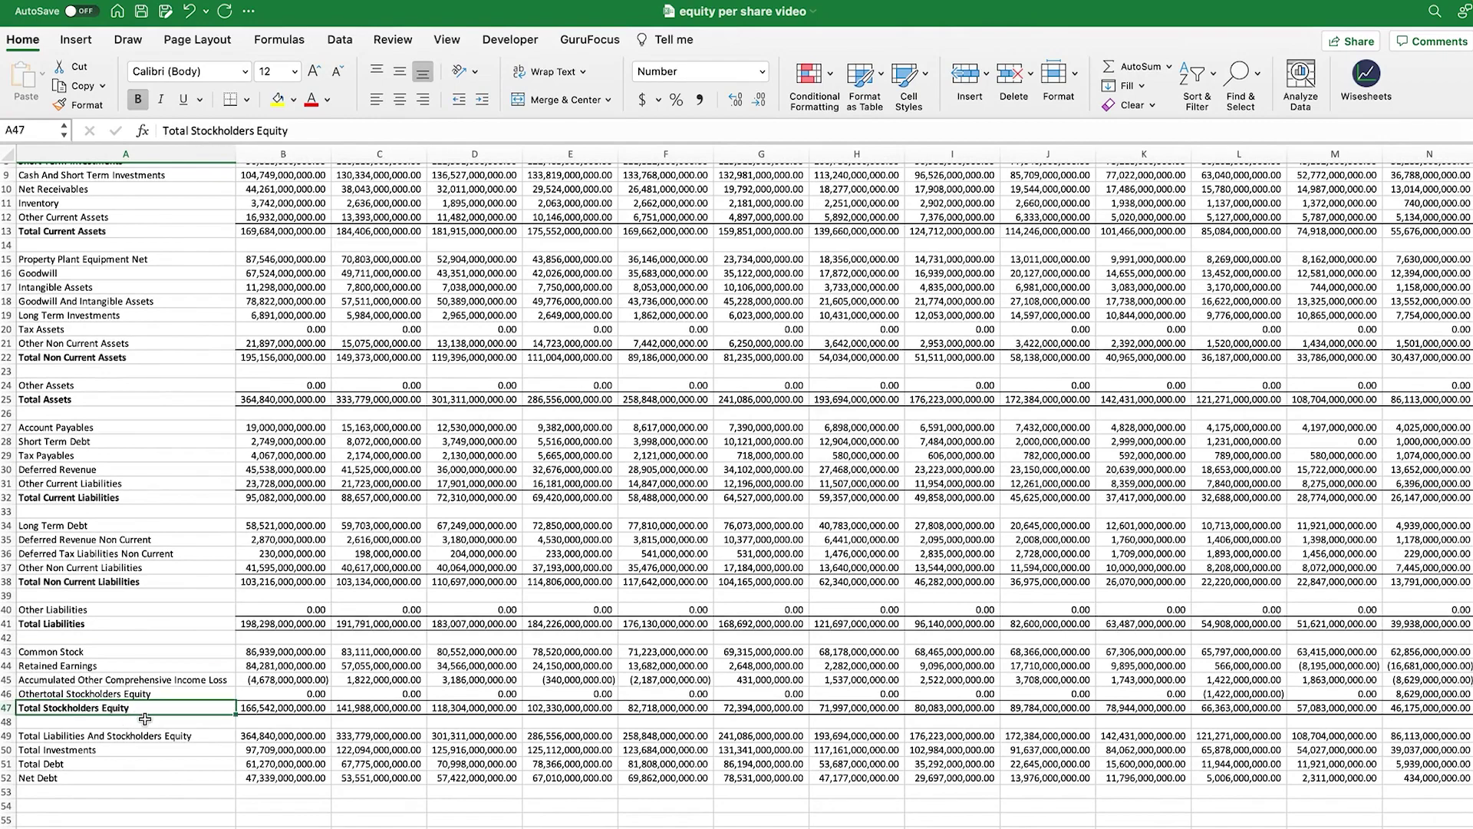
pyautogui.scroll(3, 145, 719)
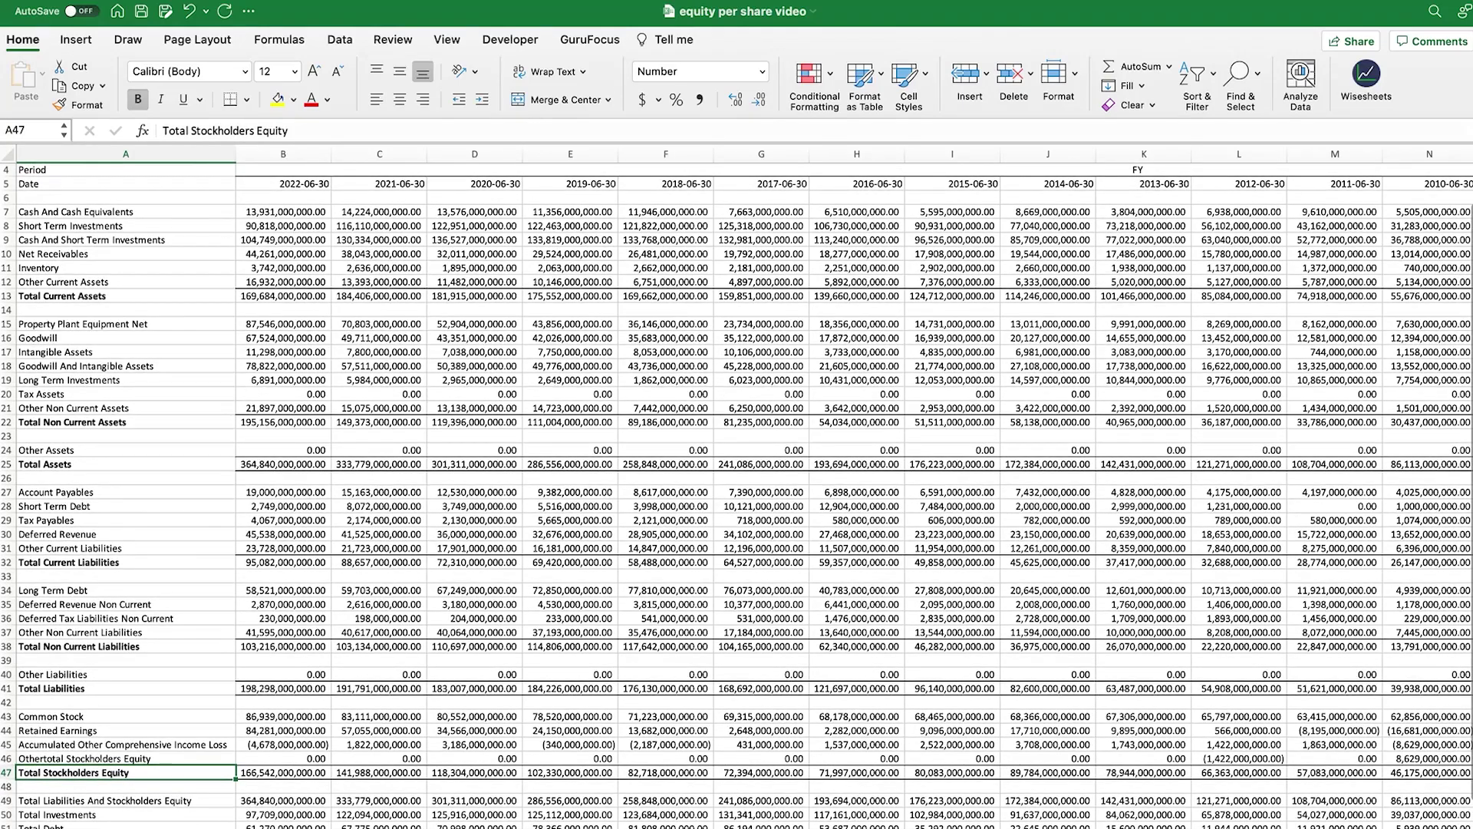
pyautogui.click(274, 464)
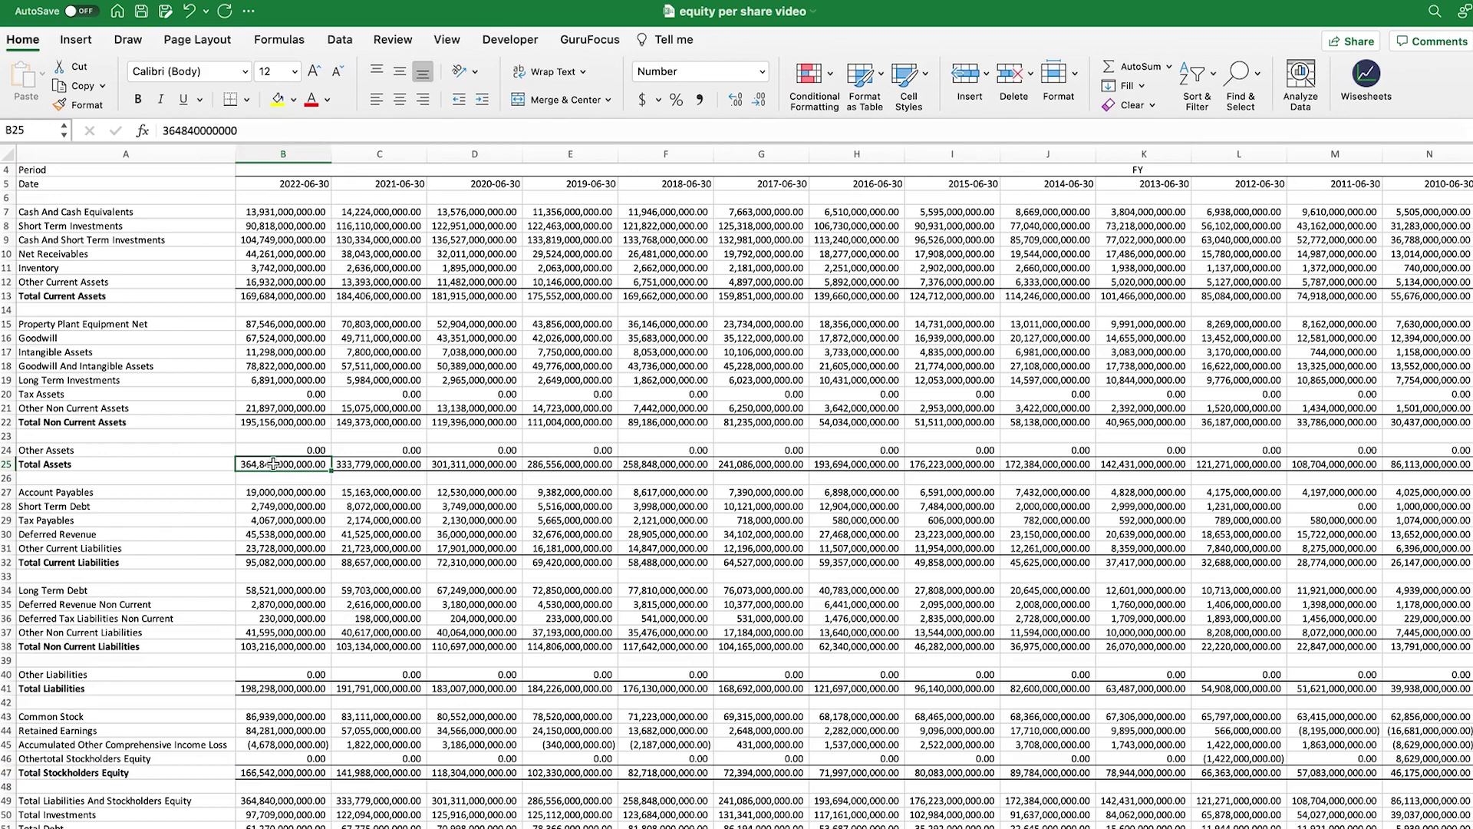
pyautogui.click(280, 676)
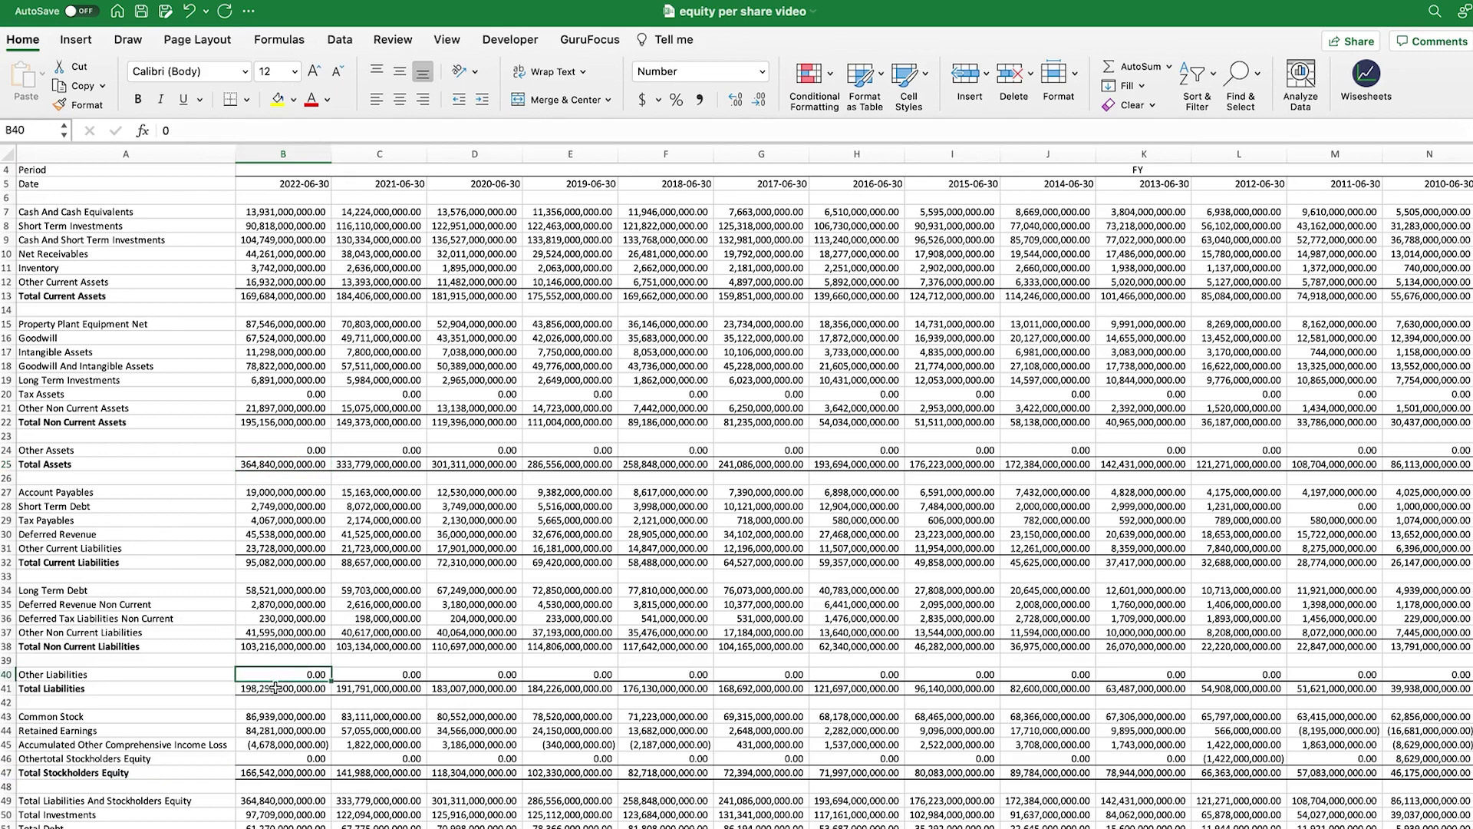
pyautogui.click(275, 687)
pyautogui.click(288, 770)
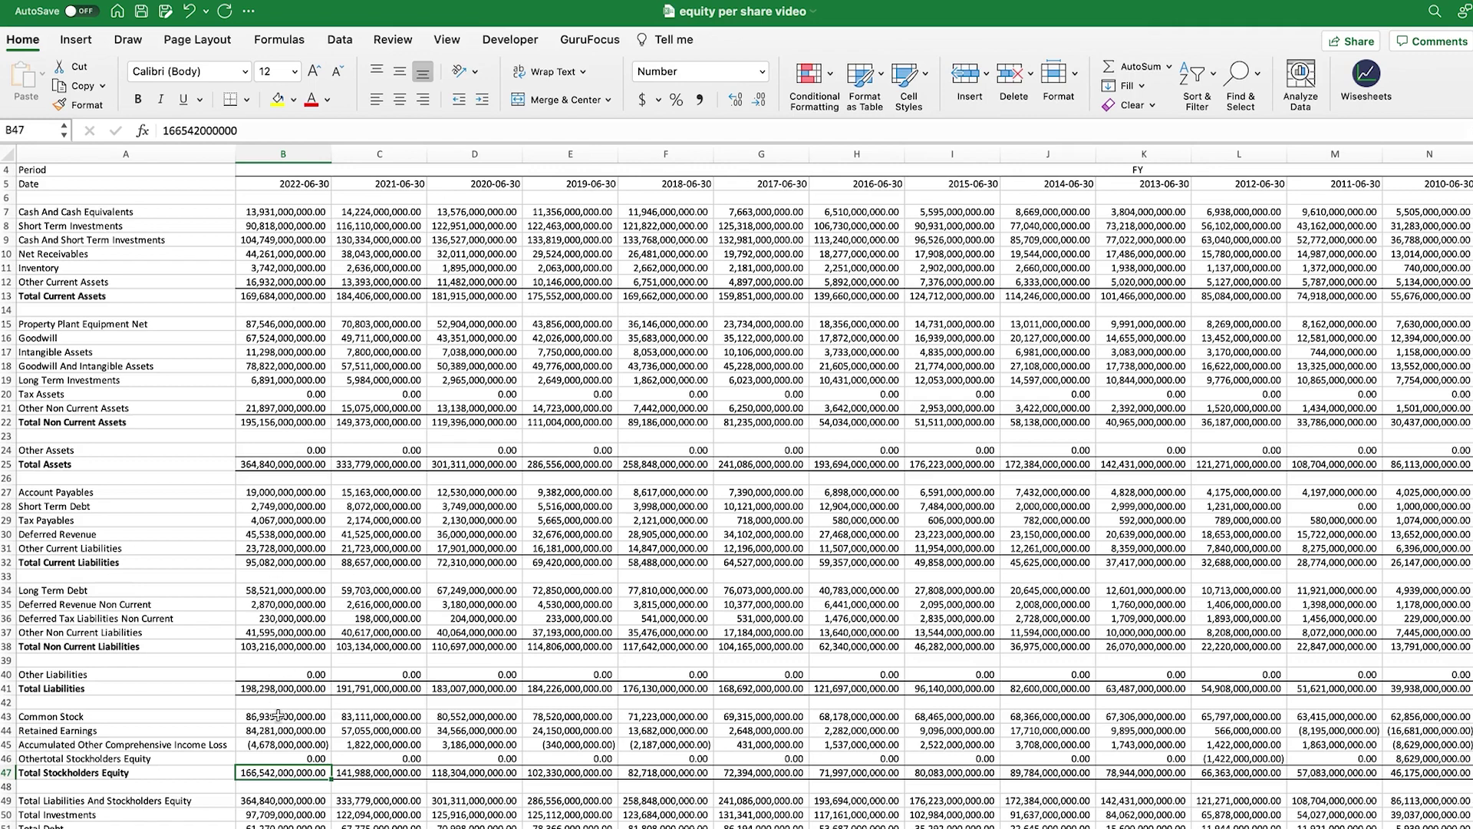
pyautogui.moveTo(288, 774); pyautogui.dragTo(566, 777)
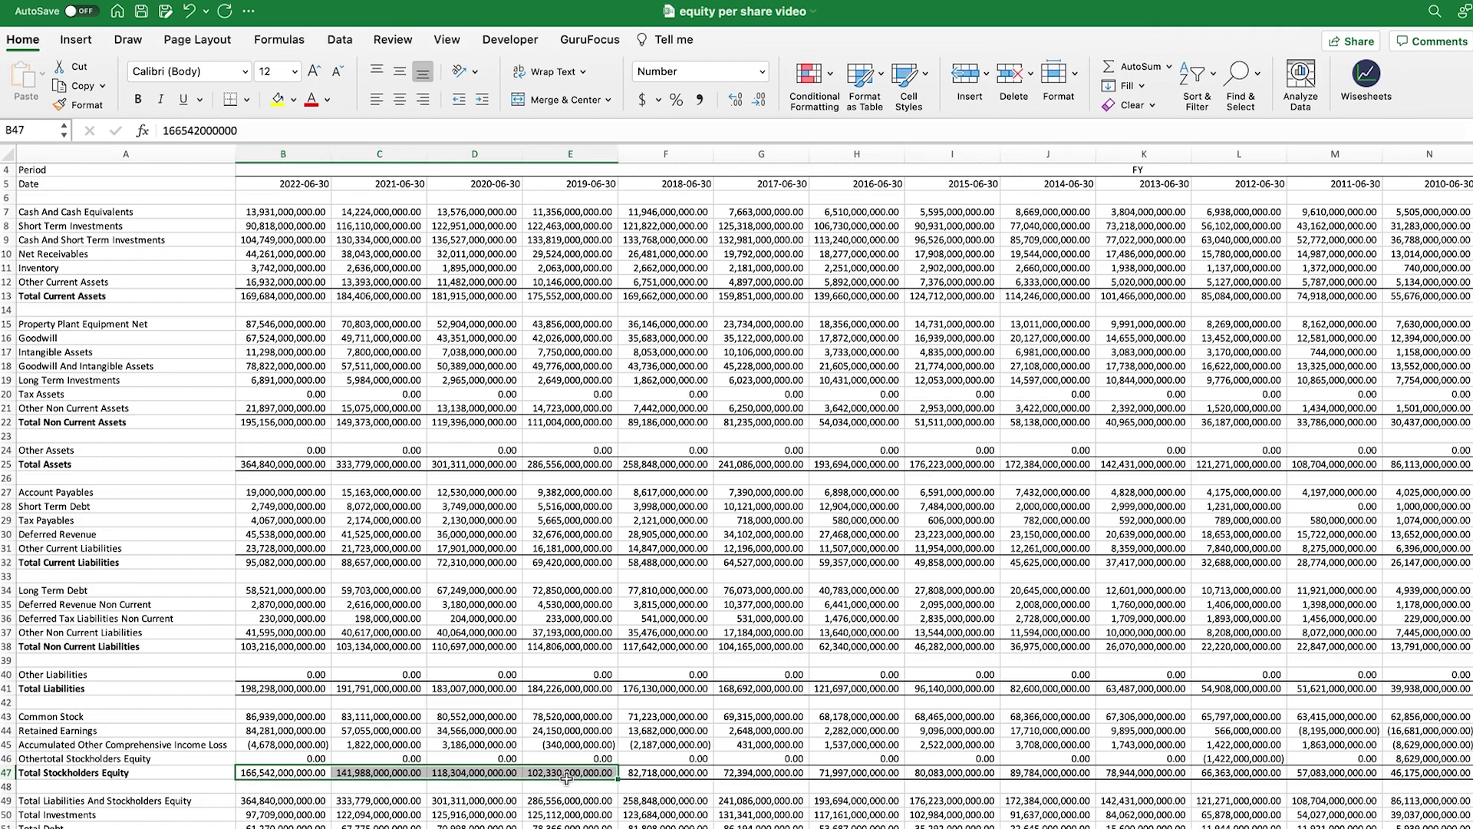
pyautogui.click(292, 772)
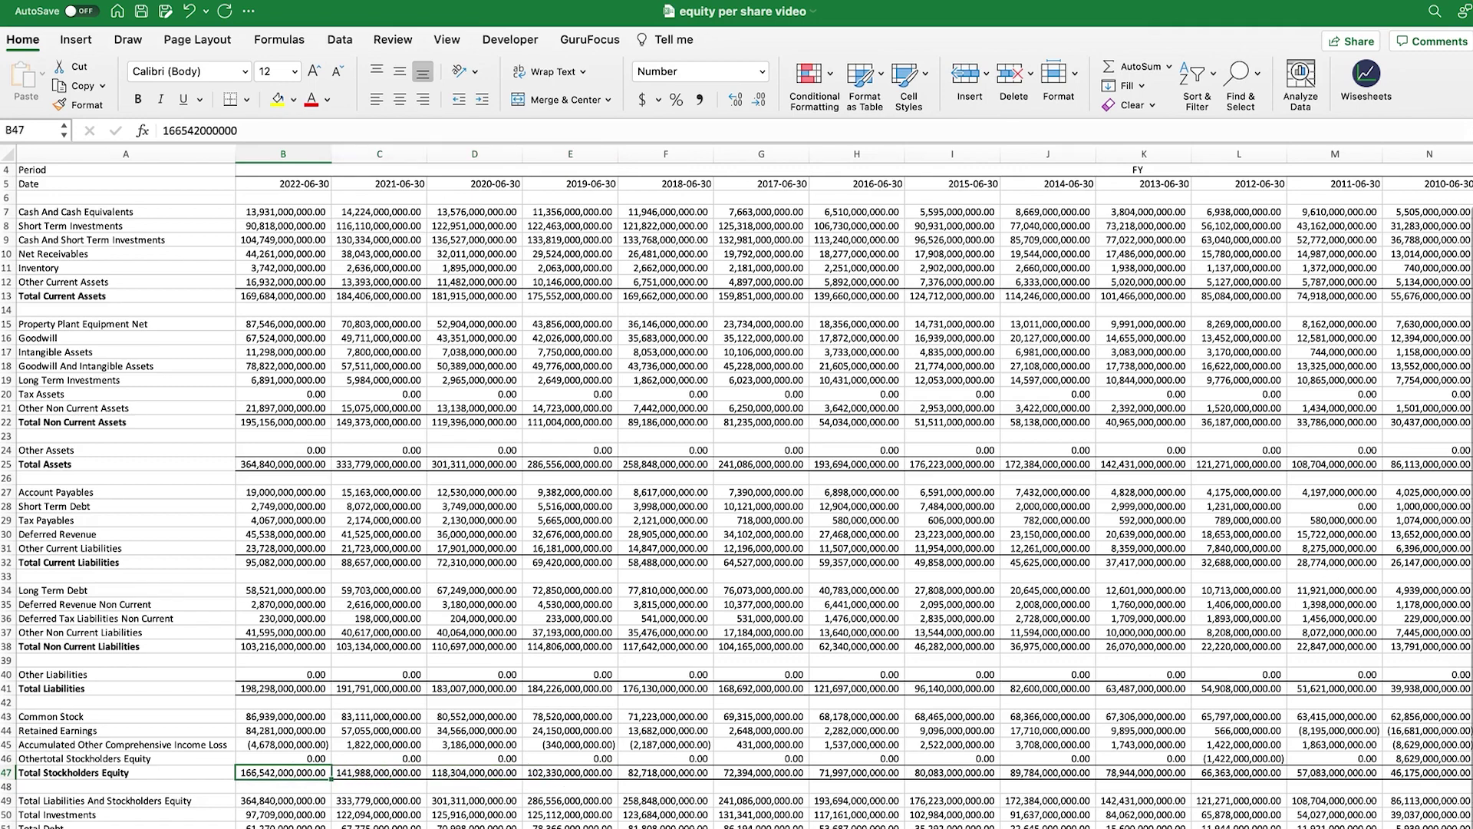
# - Calculate 2022 equity per share in balance sheet cell B55 with the formula =B47/'MSFT - Income Statement FY'!B37, and review it
pyautogui.scroll(-1, 1464, 438)
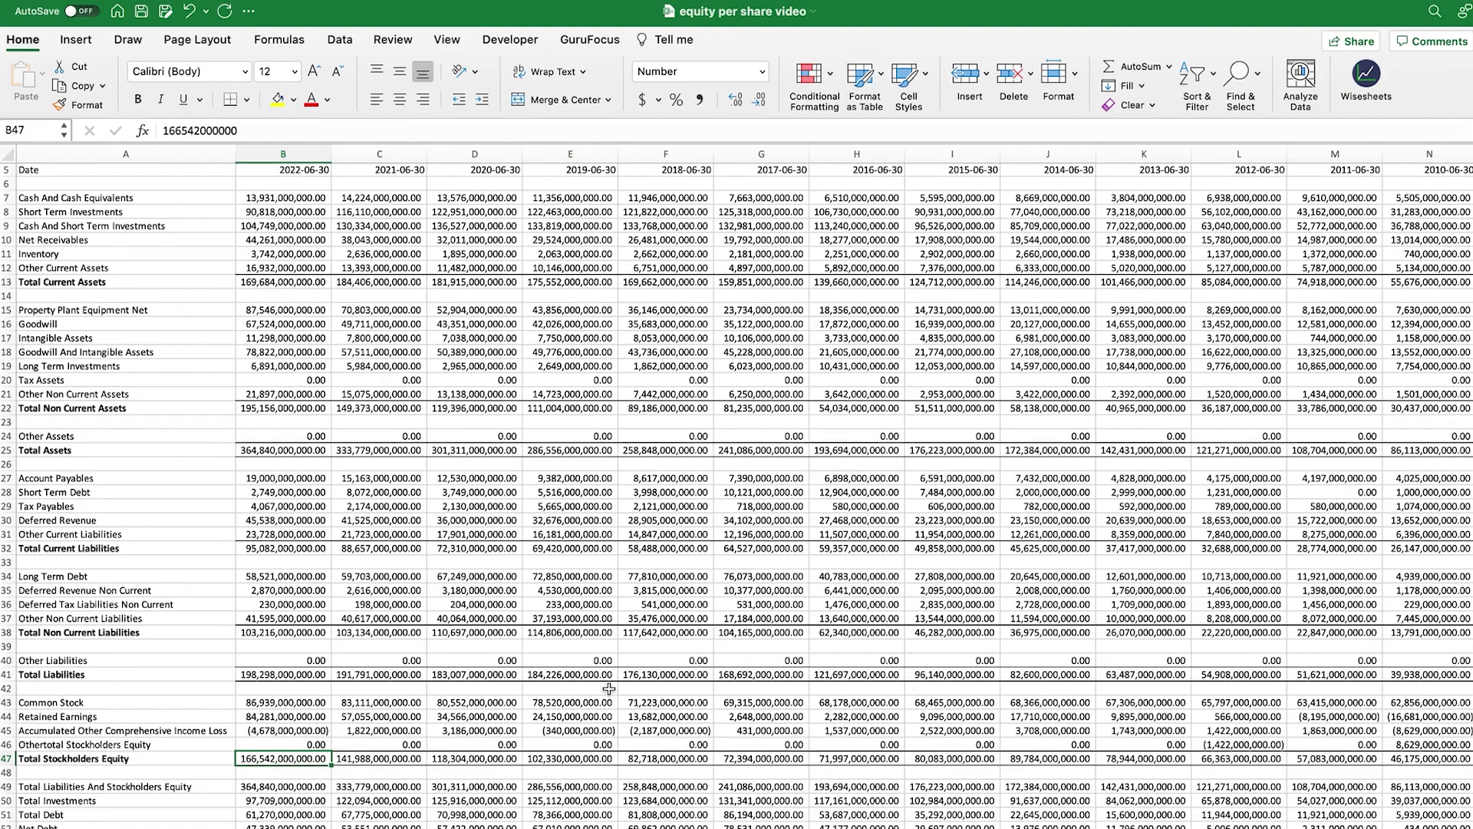
pyautogui.scroll(-6, 233, 712)
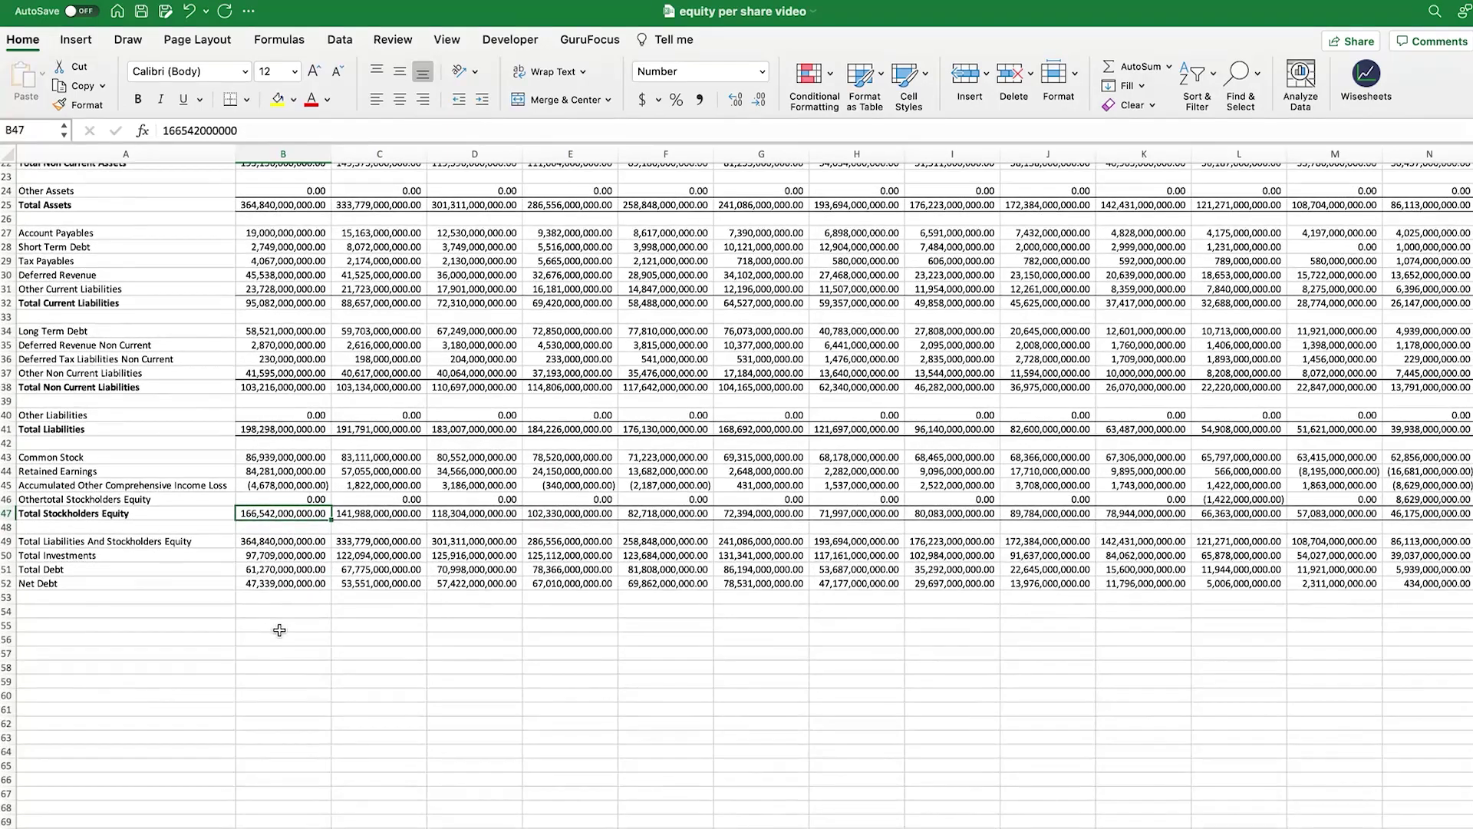
pyautogui.click(279, 630)
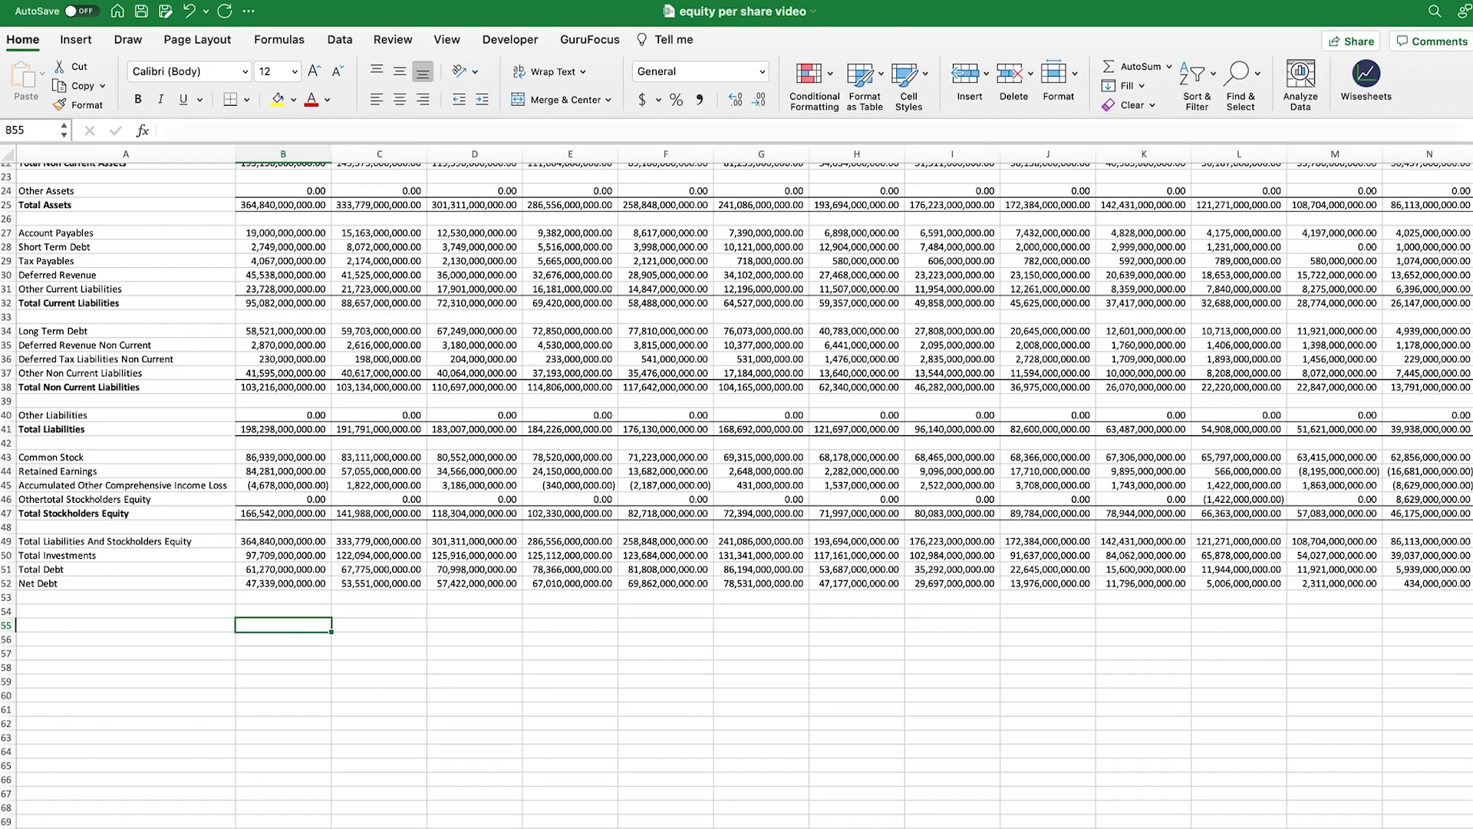
pyautogui.scroll(2, 773, 707)
pyautogui.write('=')
pyautogui.click(357, 587)
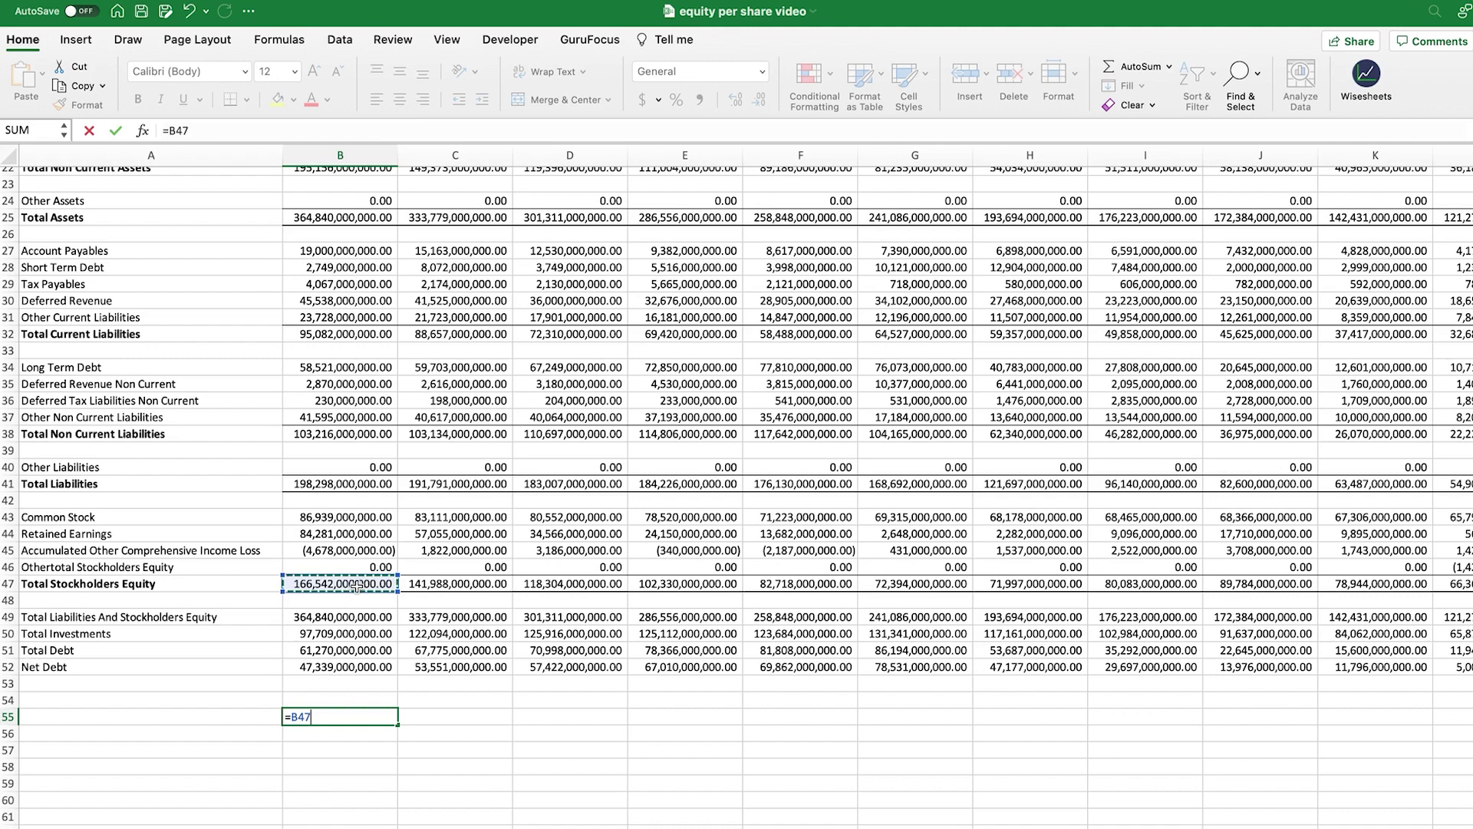
pyautogui.write('/')
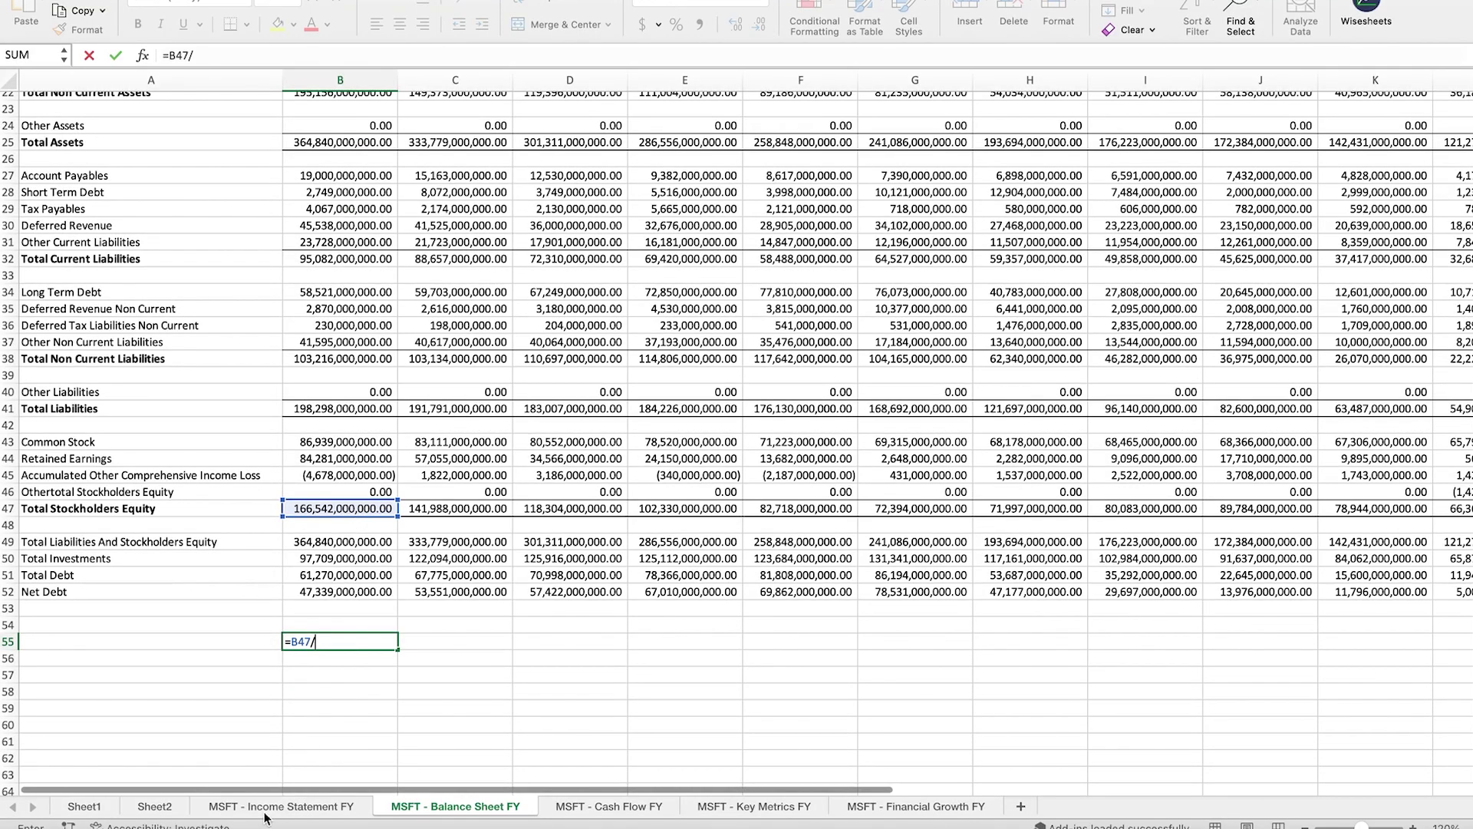
pyautogui.click(263, 815)
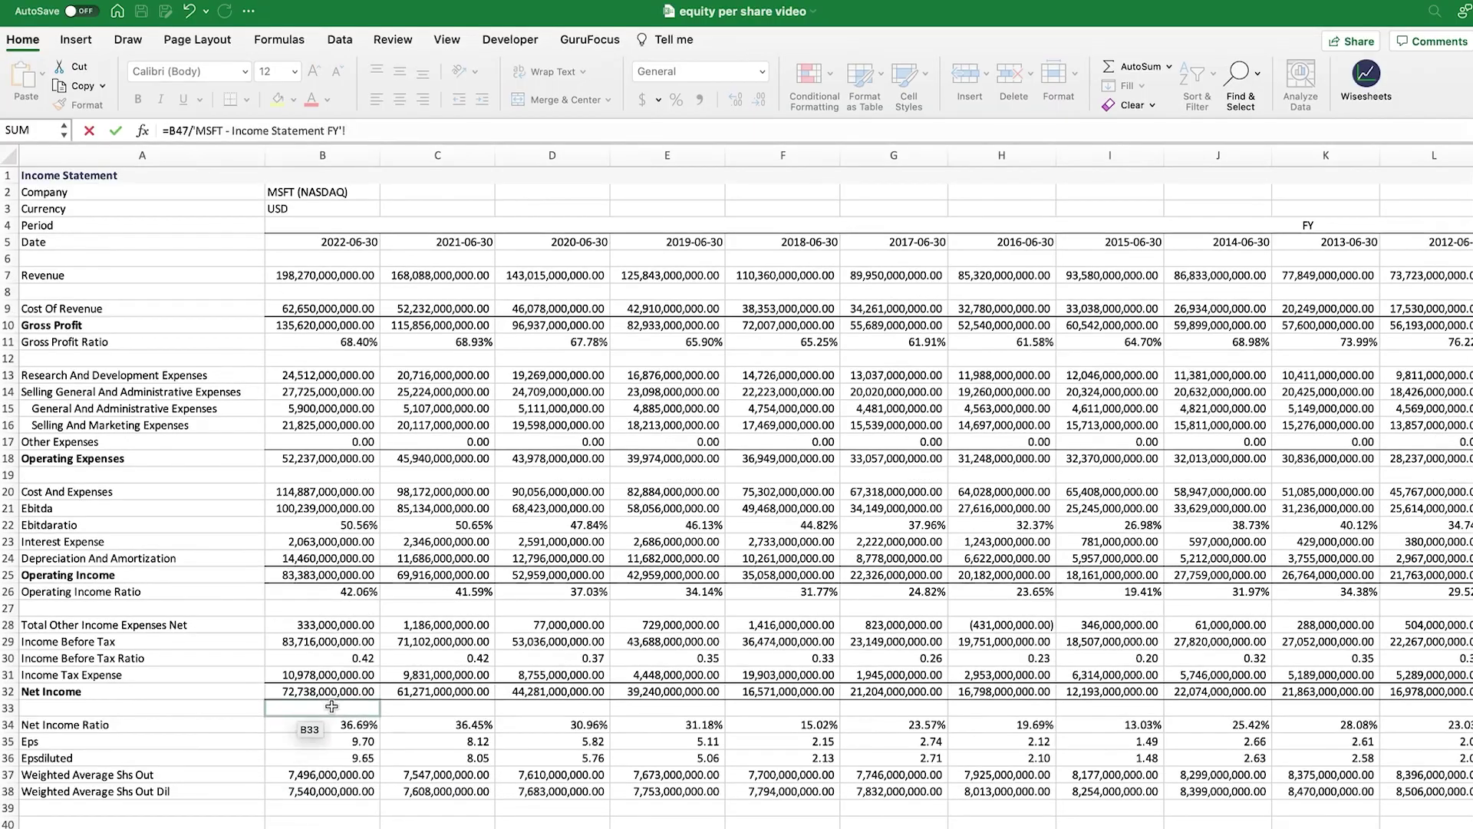
pyautogui.scroll(-5, 306, 702)
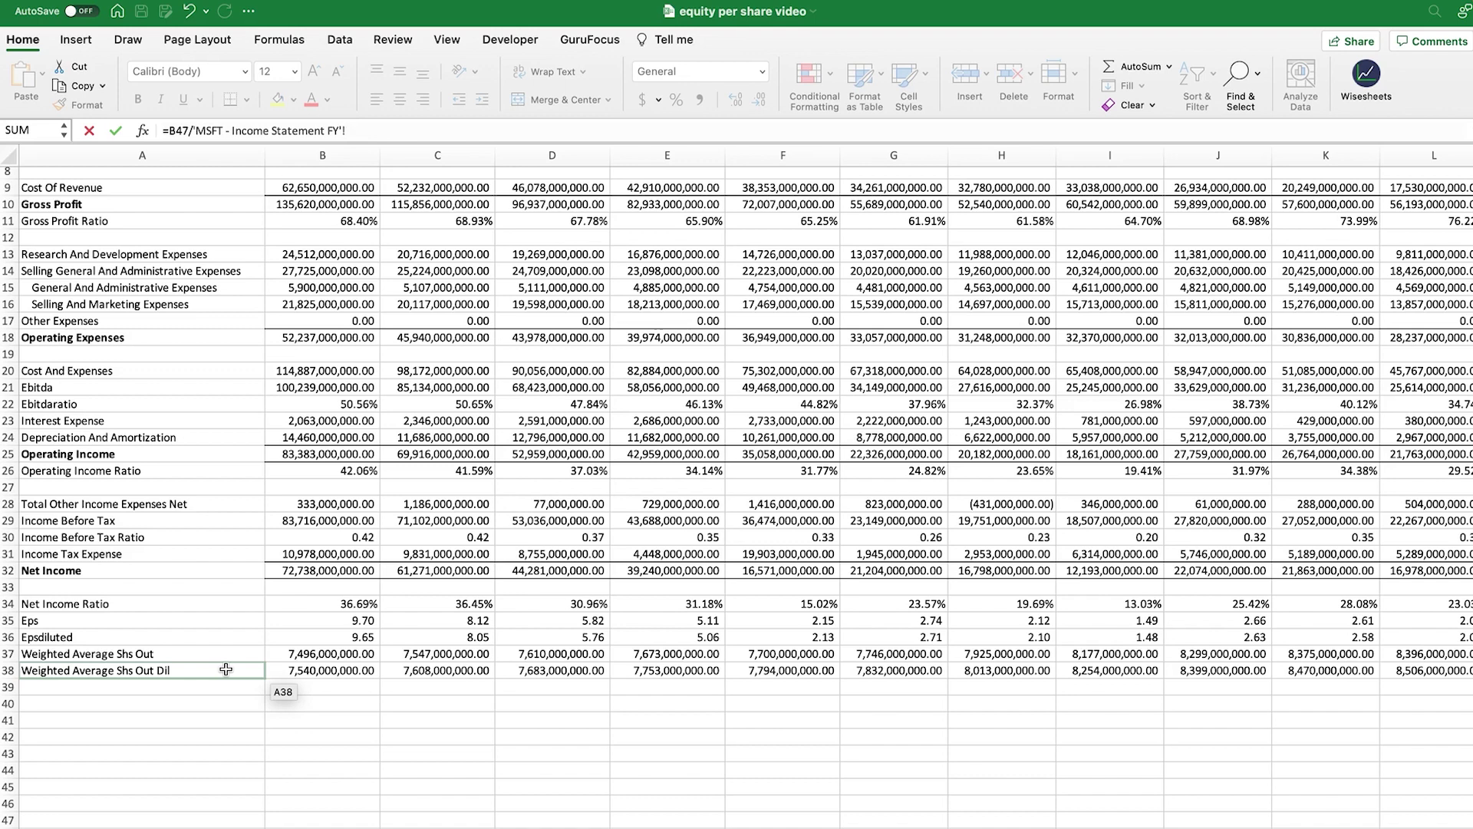
pyautogui.click(323, 654)
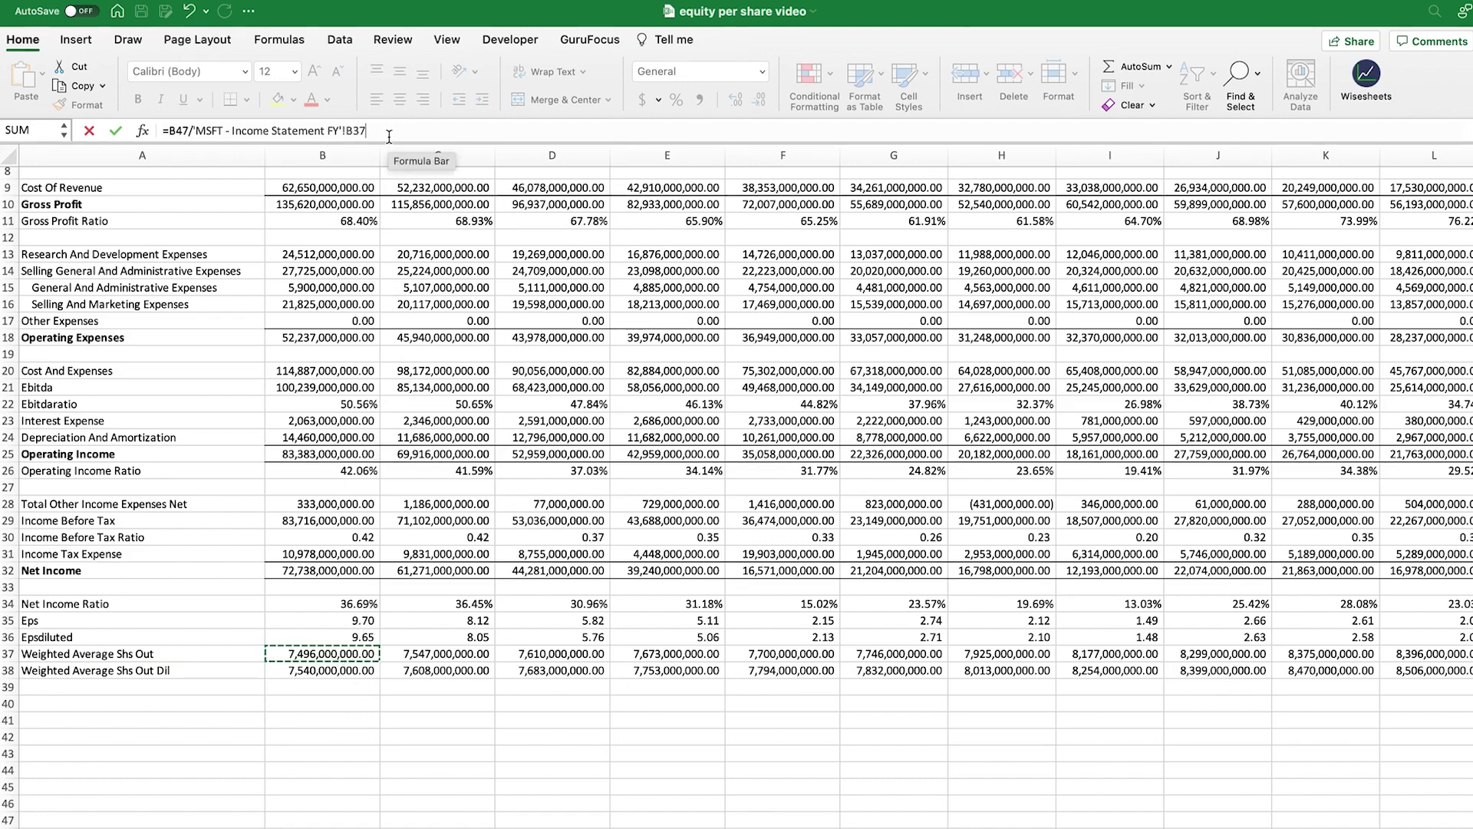
pyautogui.press('Return')
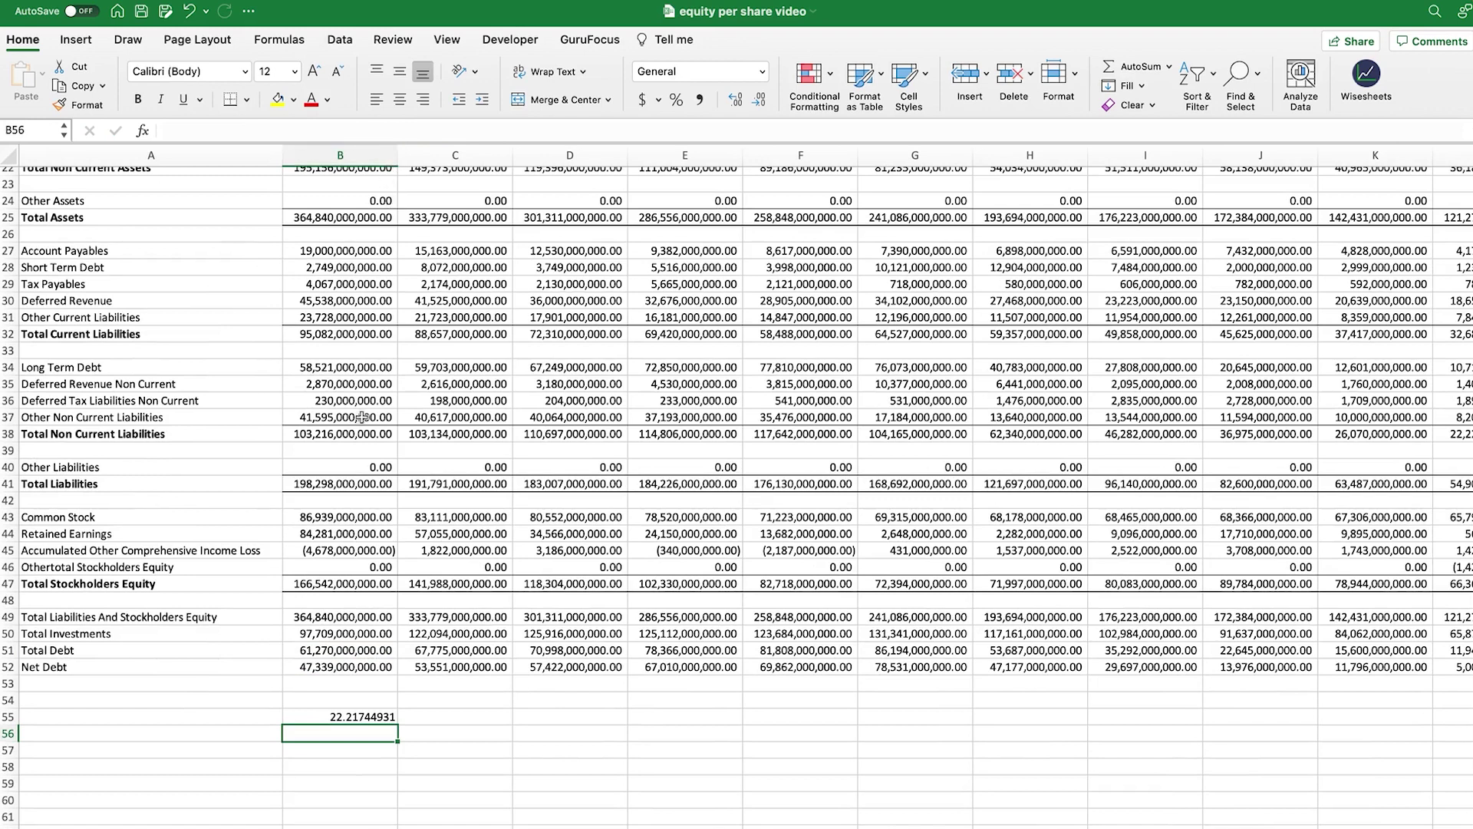
pyautogui.click(346, 716)
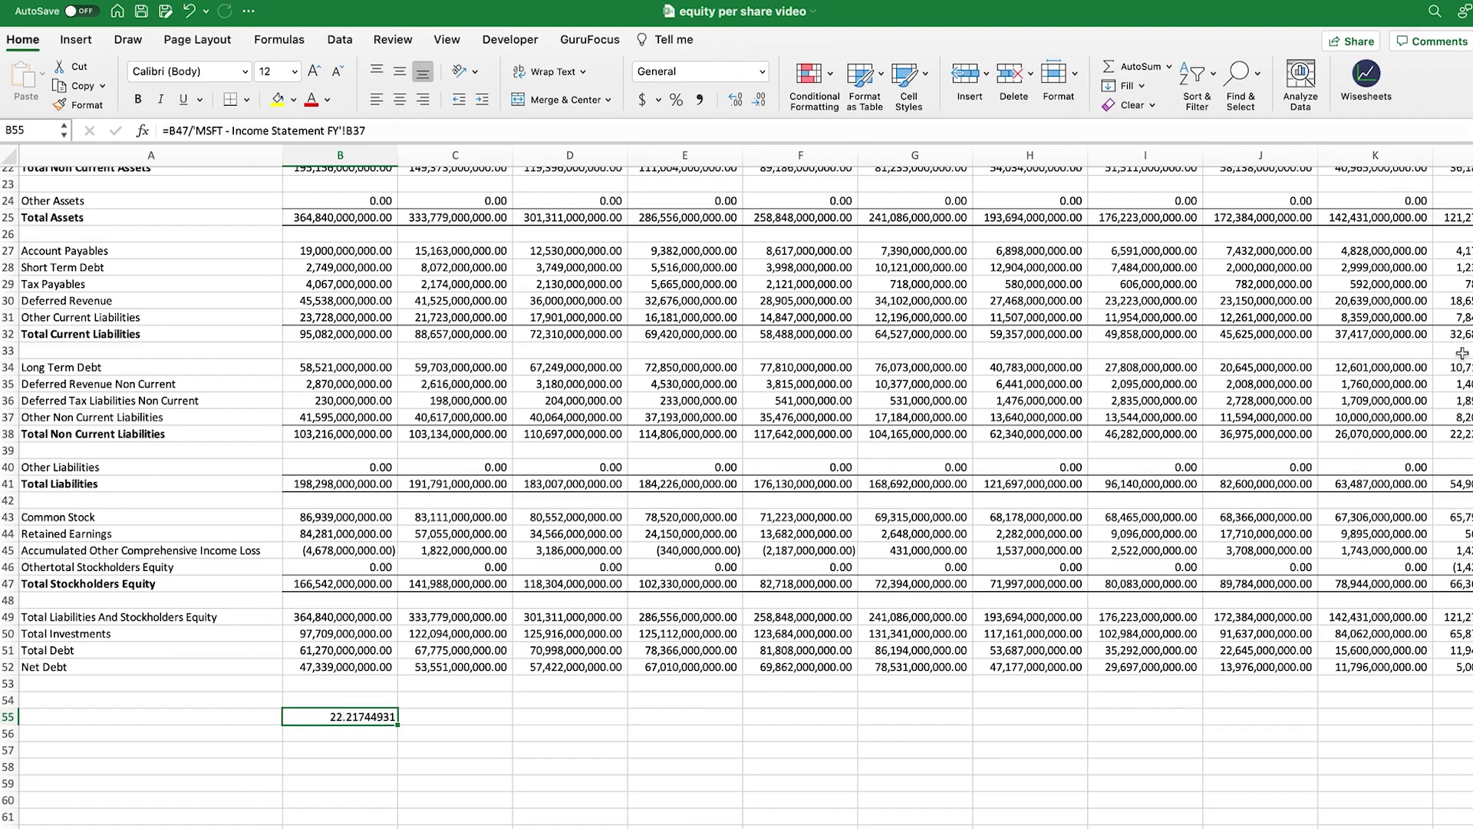
pyautogui.scroll(7, 318, 245)
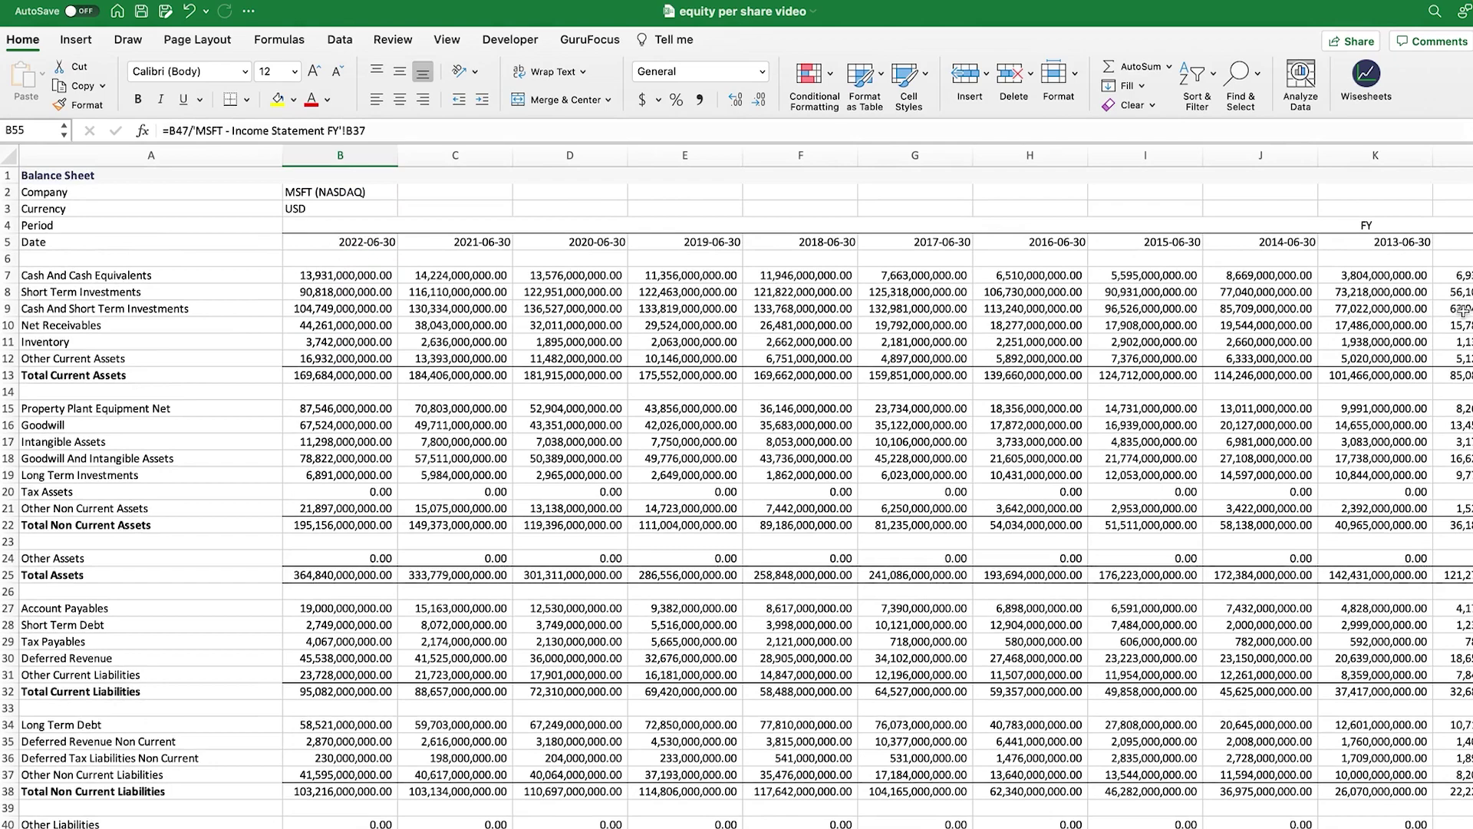
# - Copy the equity per share formula from balance sheet cell B55 across through F55, and save the workbook
pyautogui.scroll(-5, 1465, 312)
pyautogui.scroll(-1, 1463, 484)
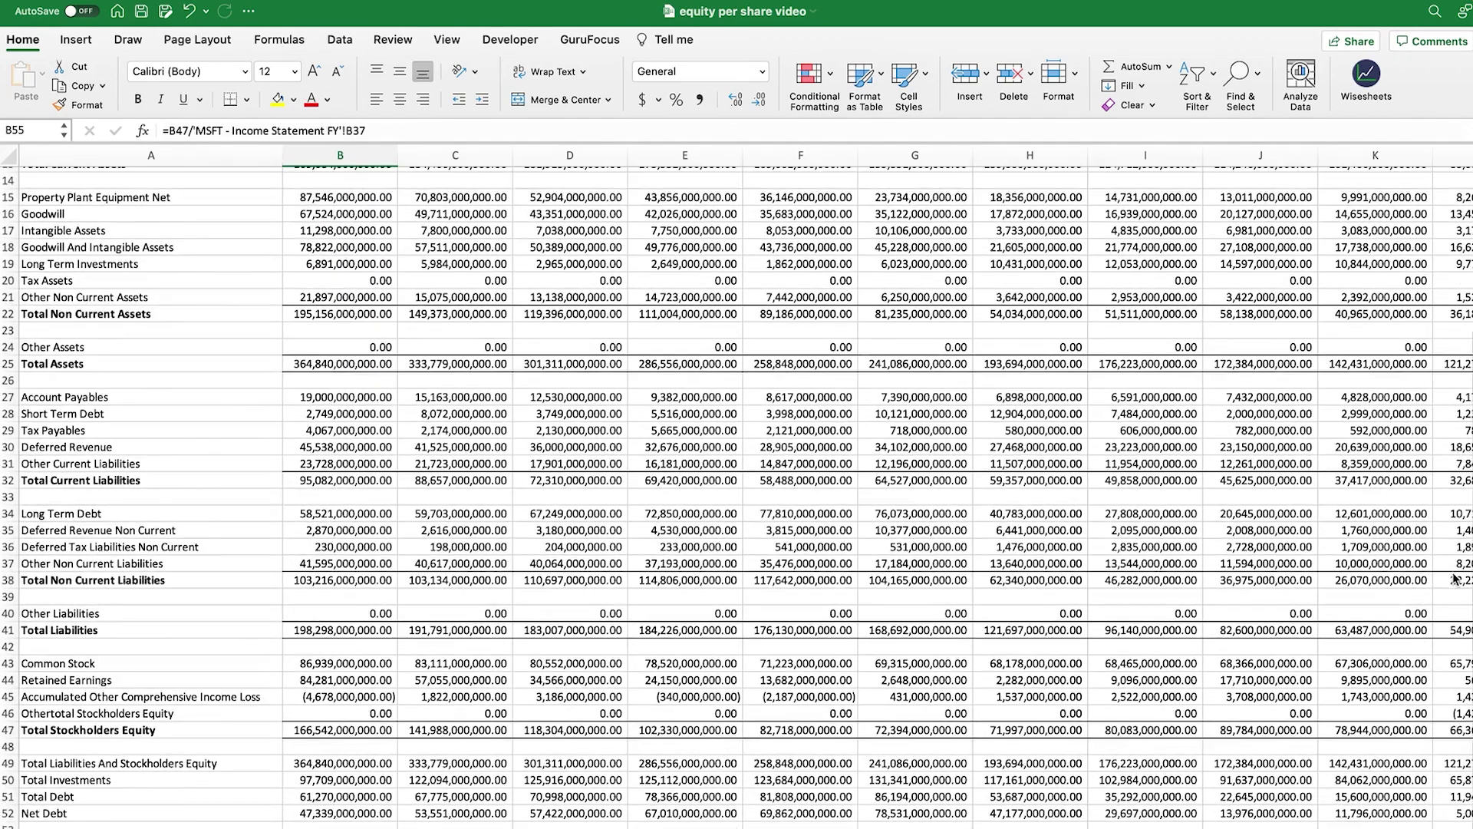
pyautogui.scroll(-7, 552, 583)
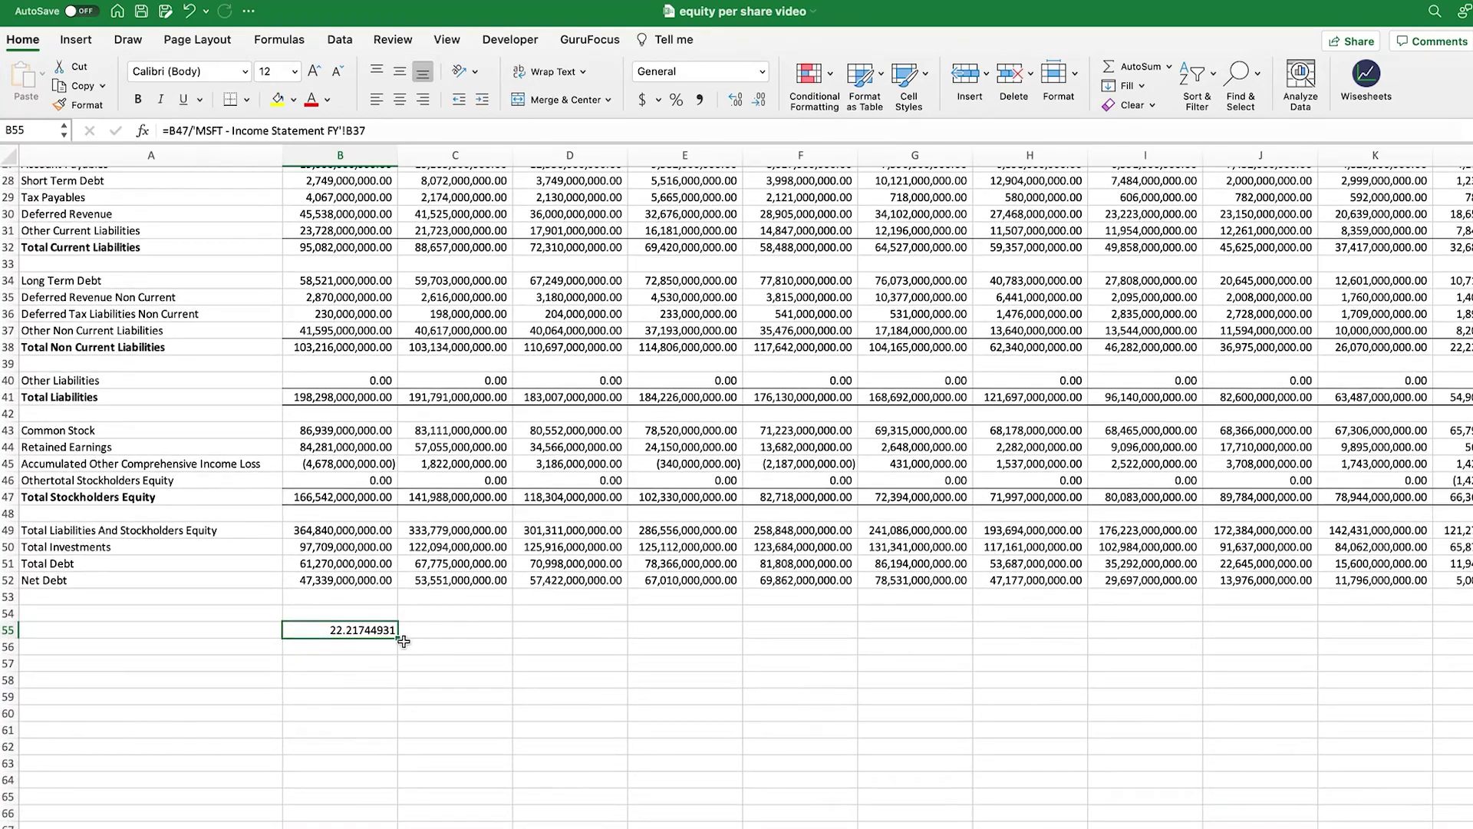
pyautogui.moveTo(397, 637); pyautogui.dragTo(816, 629)
pyautogui.click(589, 728)
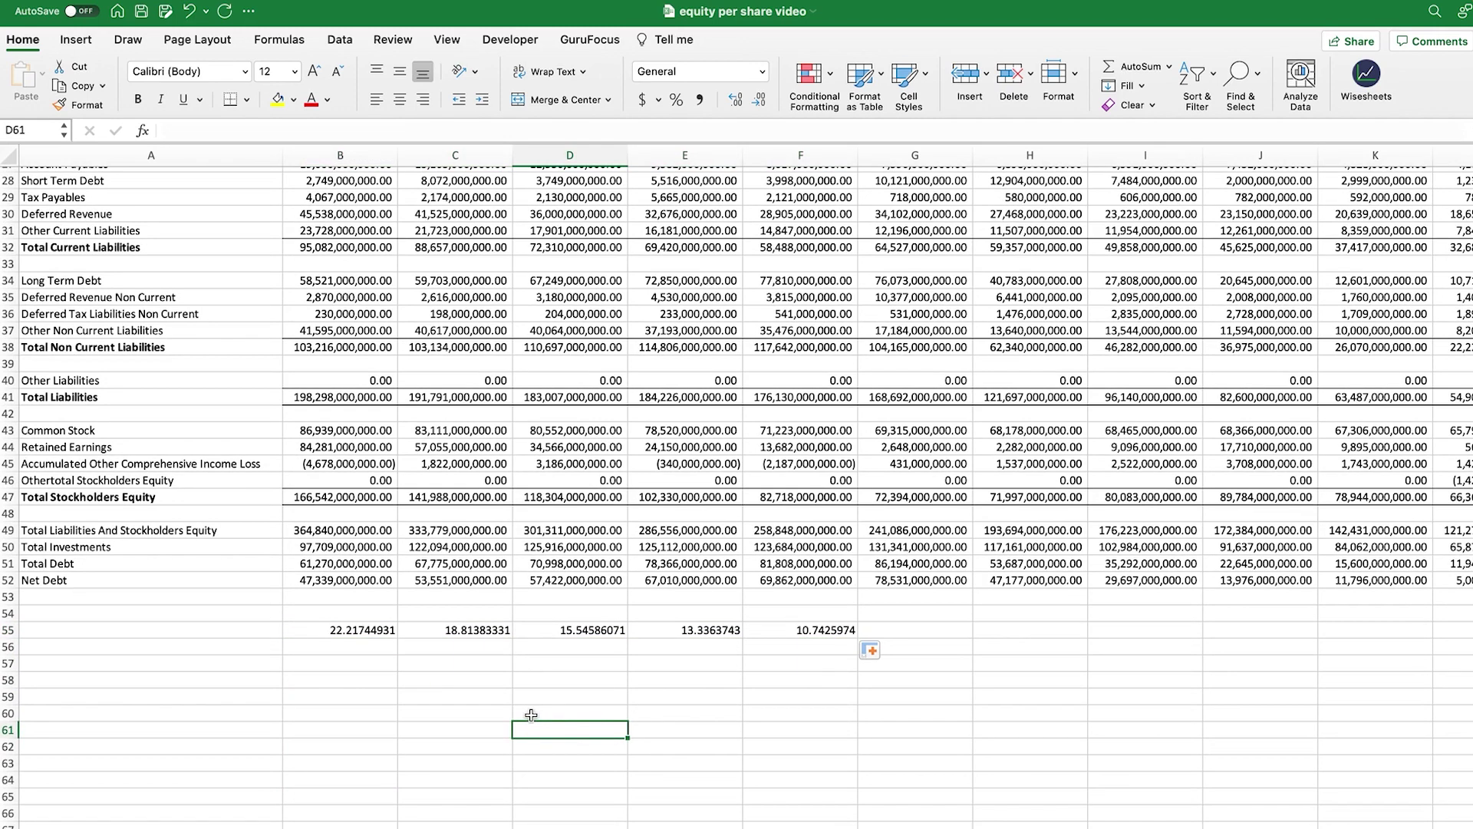
pyautogui.click(822, 634)
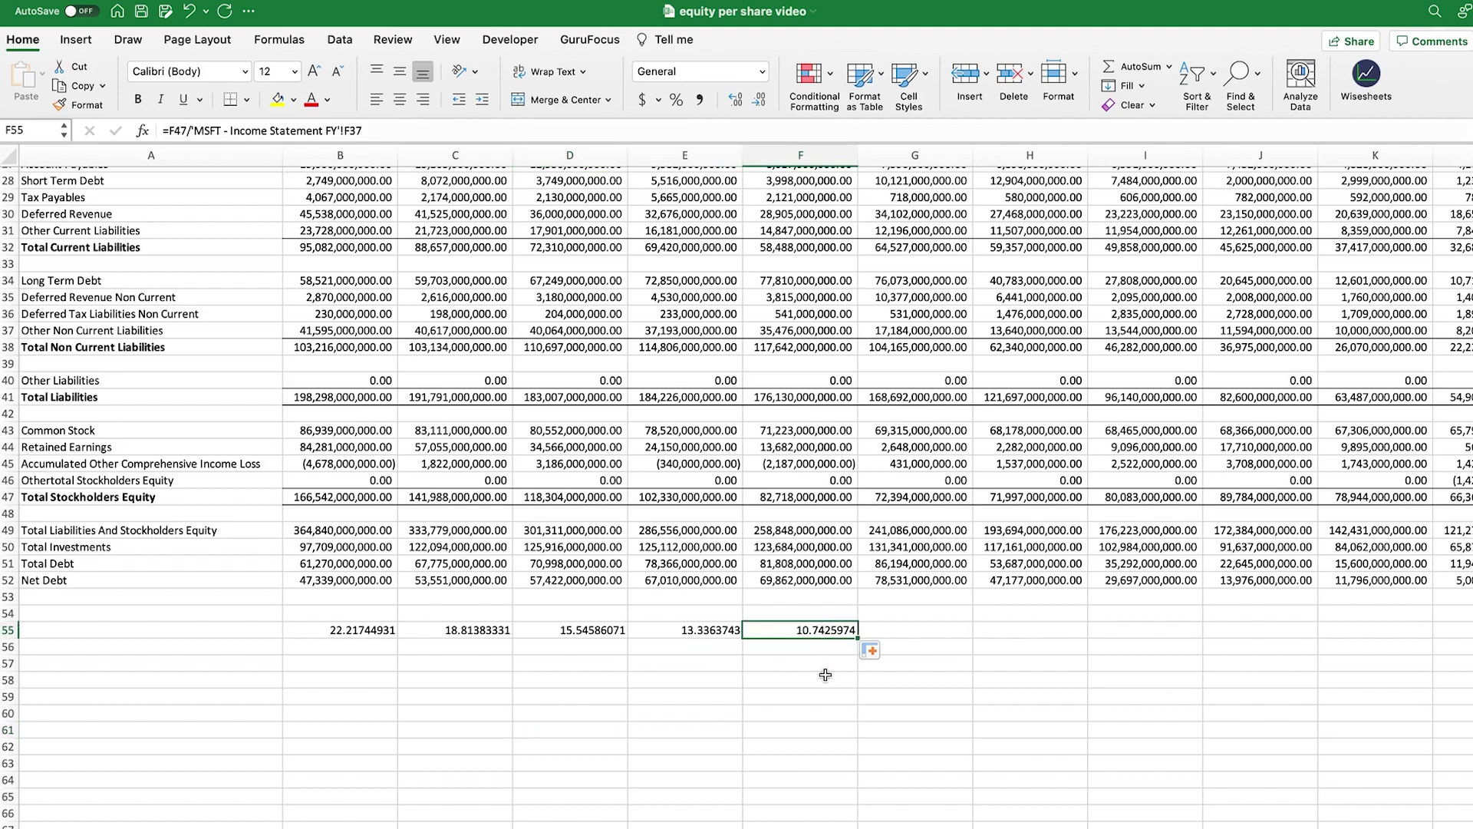
pyautogui.press('Left')
pyautogui.press('Left')
pyautogui.press('Left')
pyautogui.press('Left')
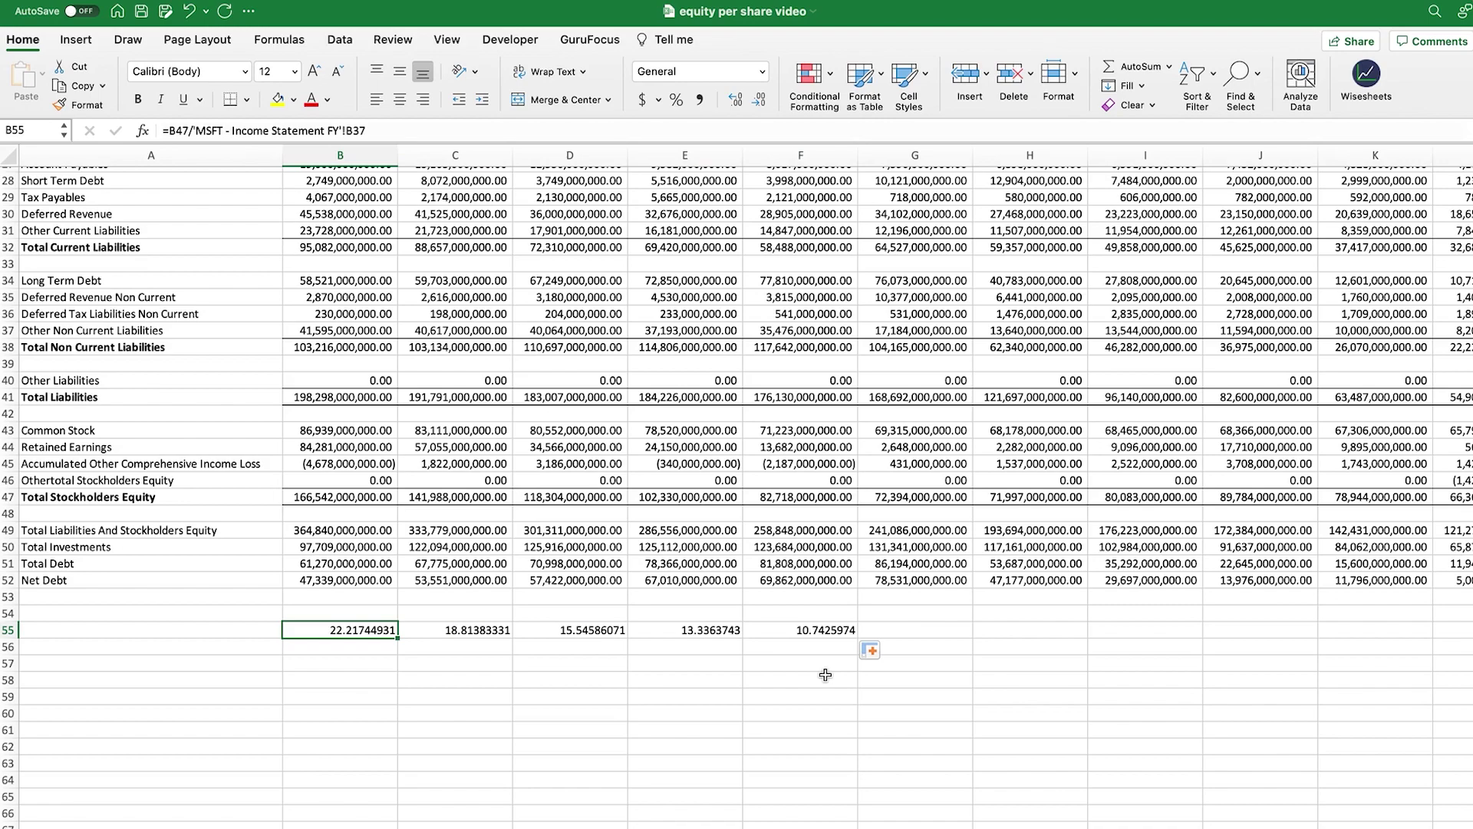
pyautogui.press('super+s')
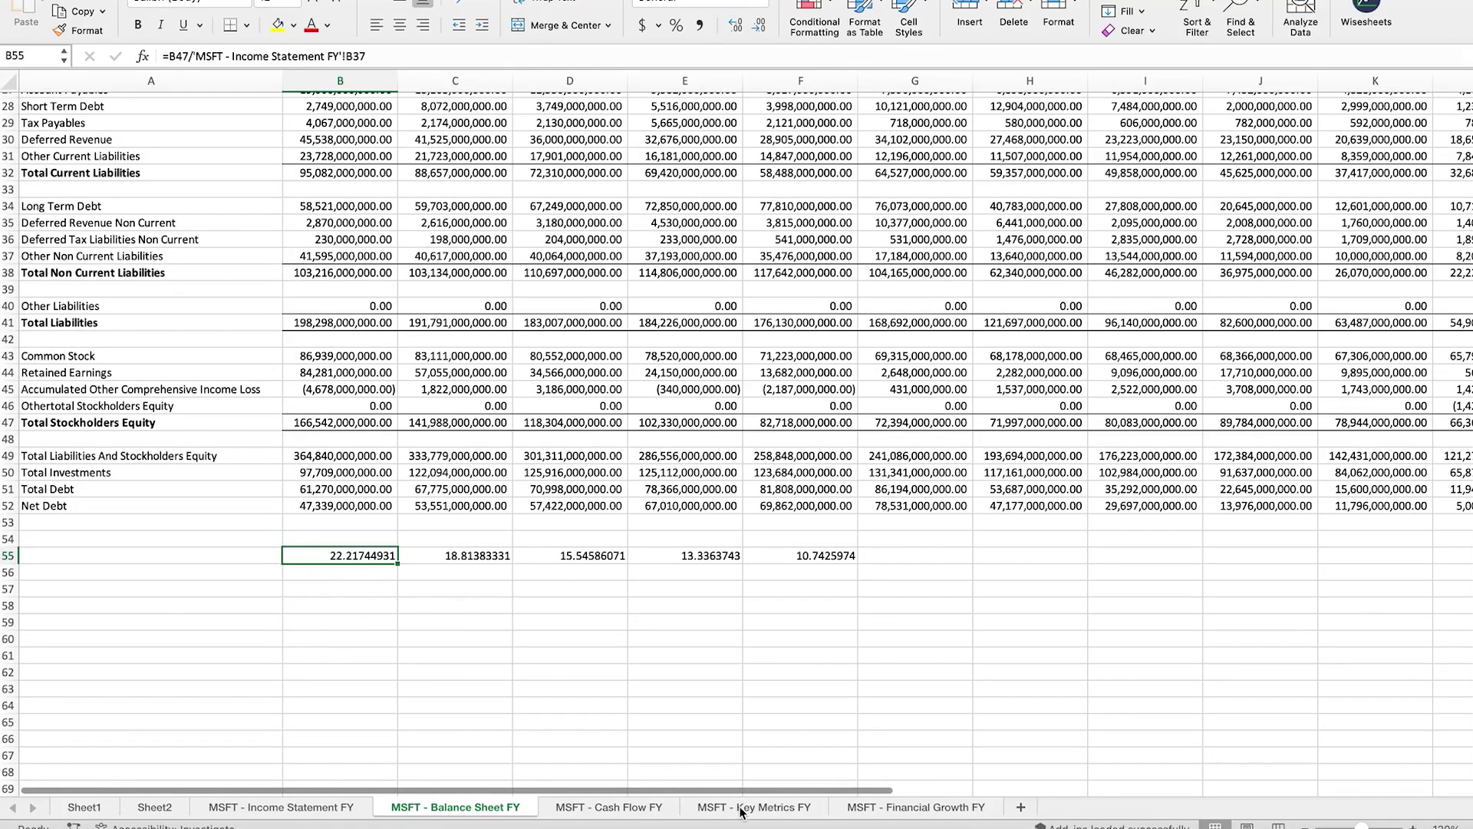
# - Review the metrics on the MSFT key metrics worksheet and make the Shareholders Equity Per Share row bold
pyautogui.click(741, 809)
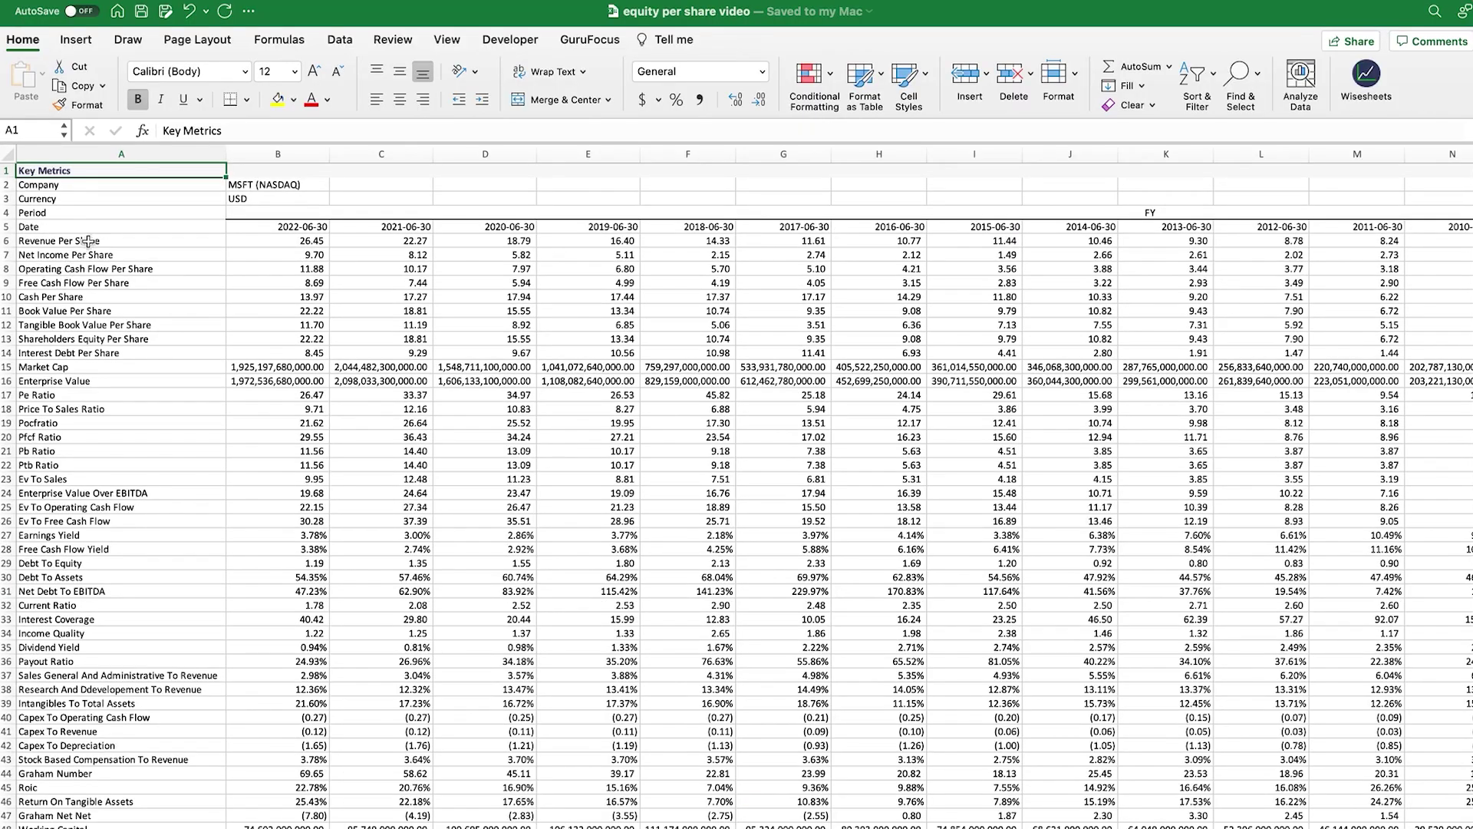
pyautogui.moveTo(88, 240); pyautogui.dragTo(86, 792)
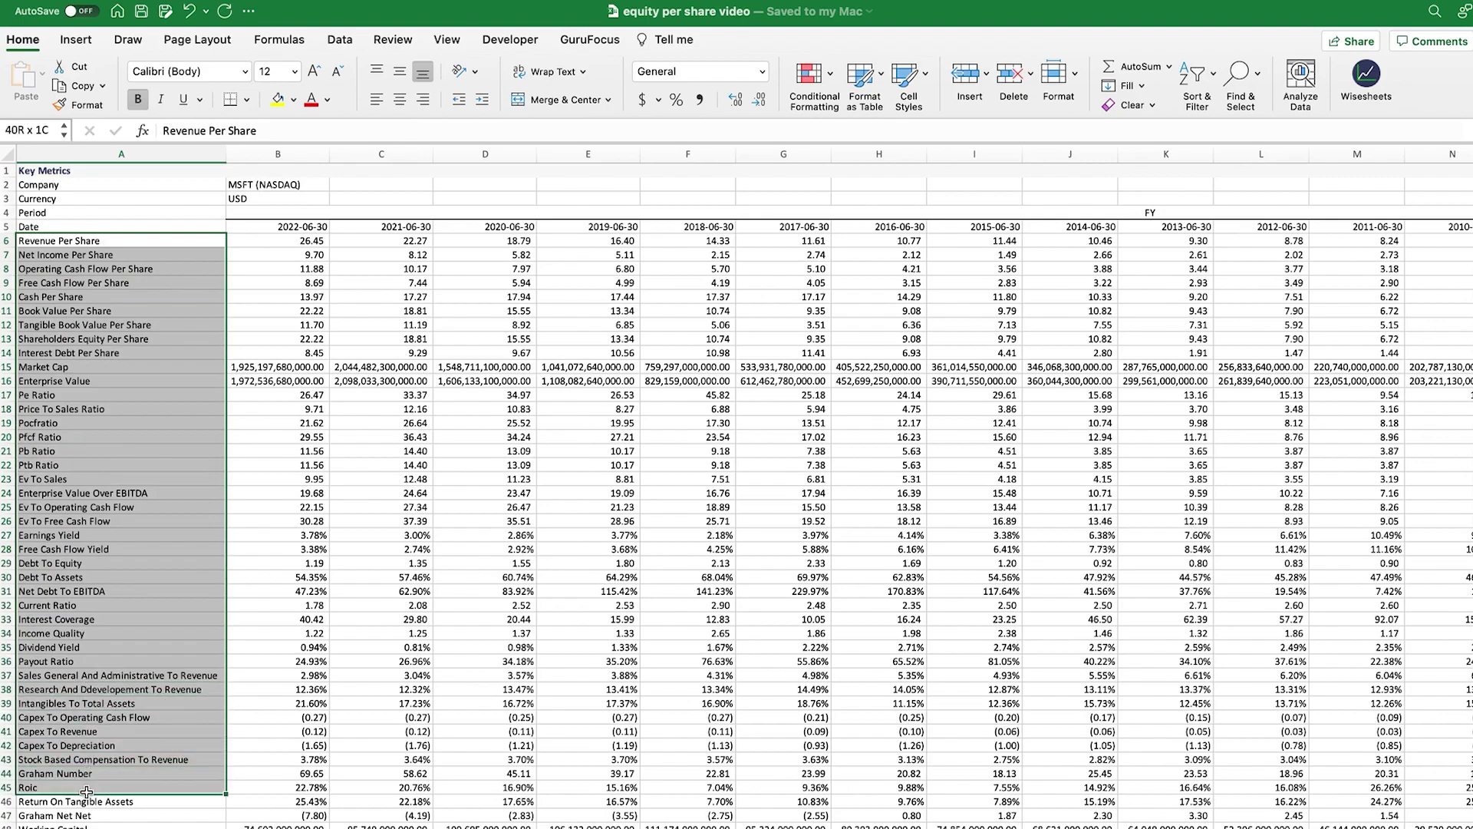
pyautogui.scroll(-6, 103, 725)
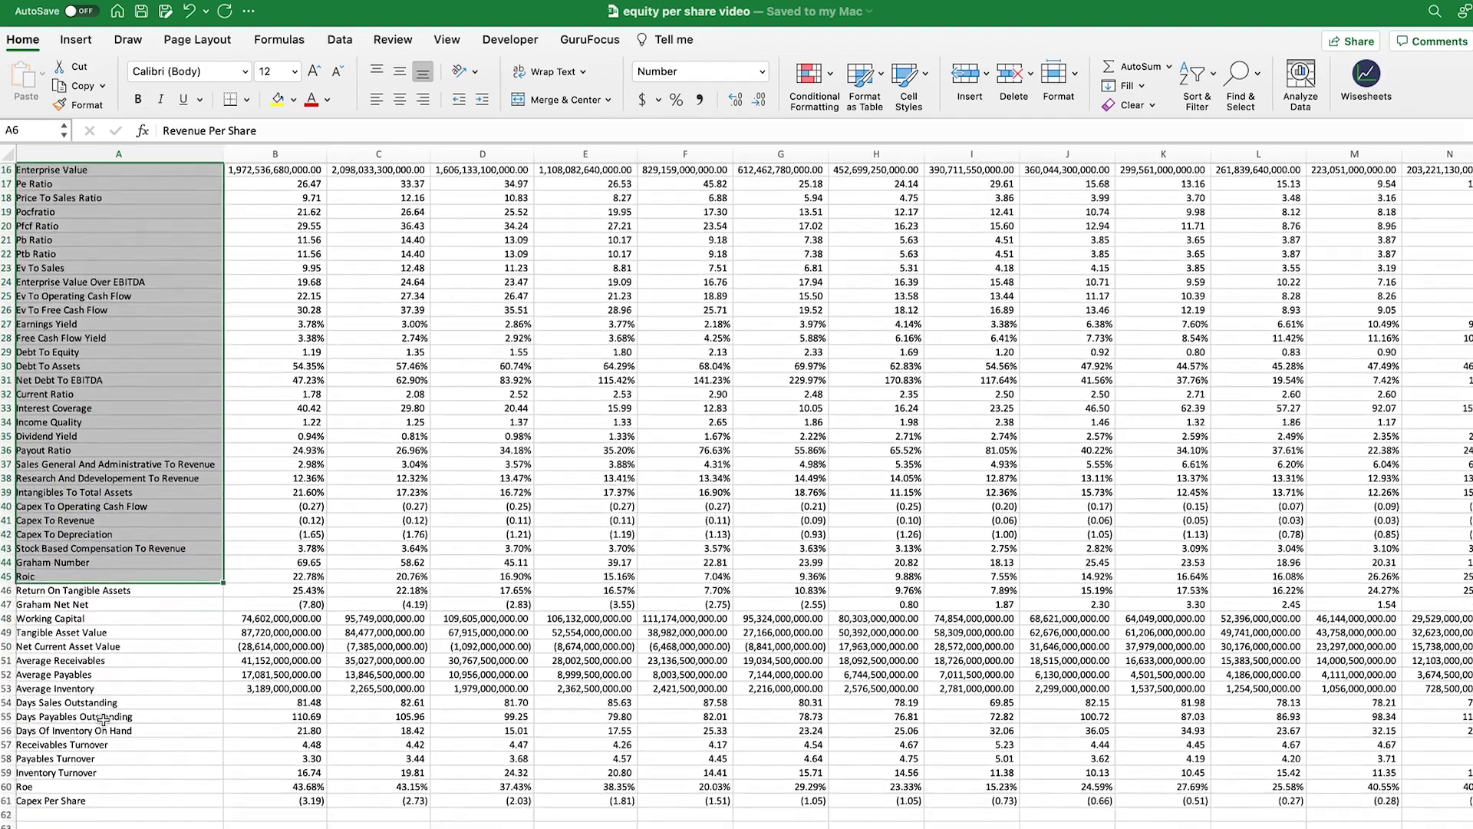
pyautogui.scroll(5, 104, 721)
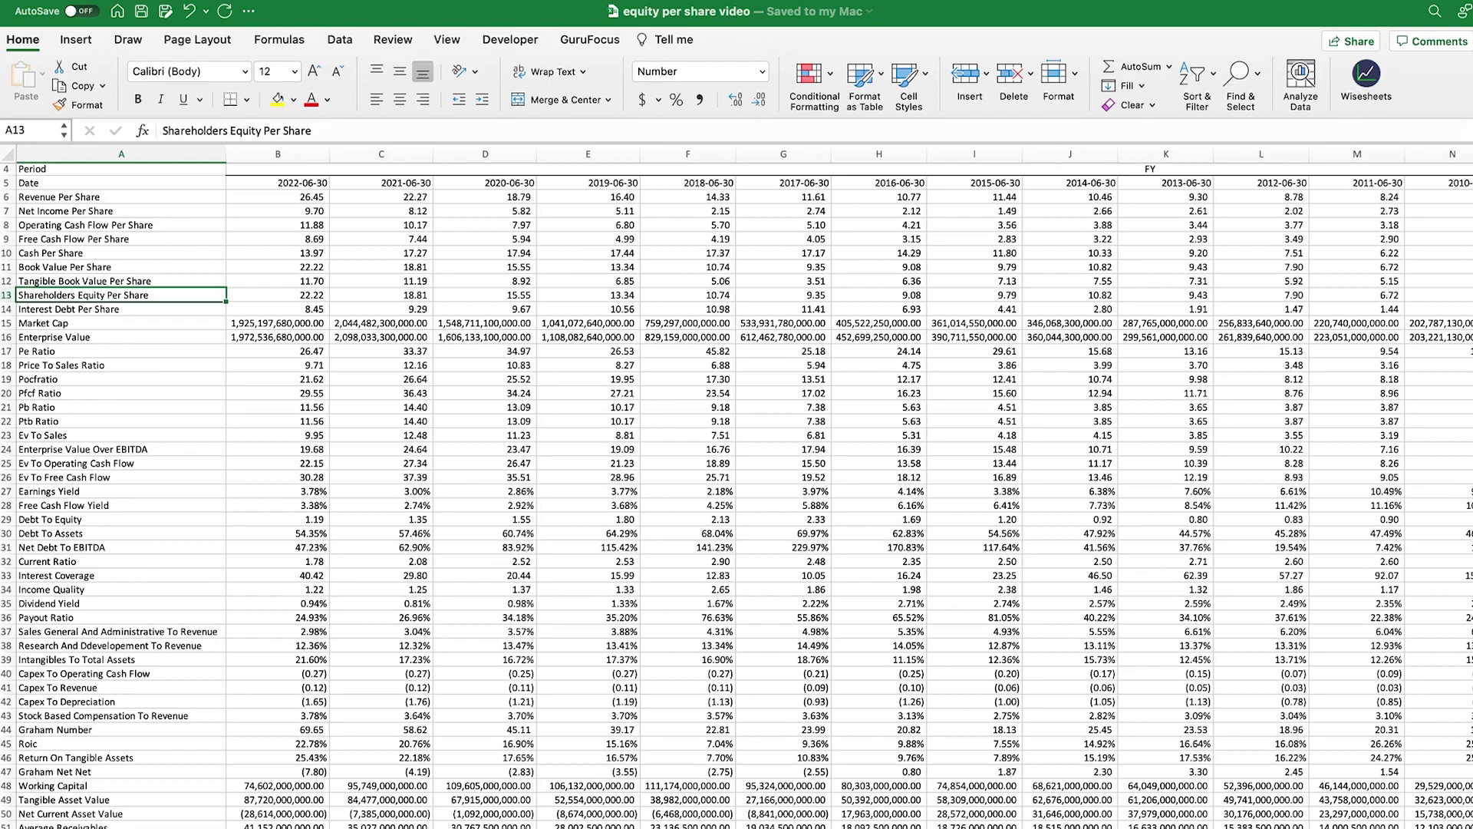
pyautogui.scroll(3, 737, 487)
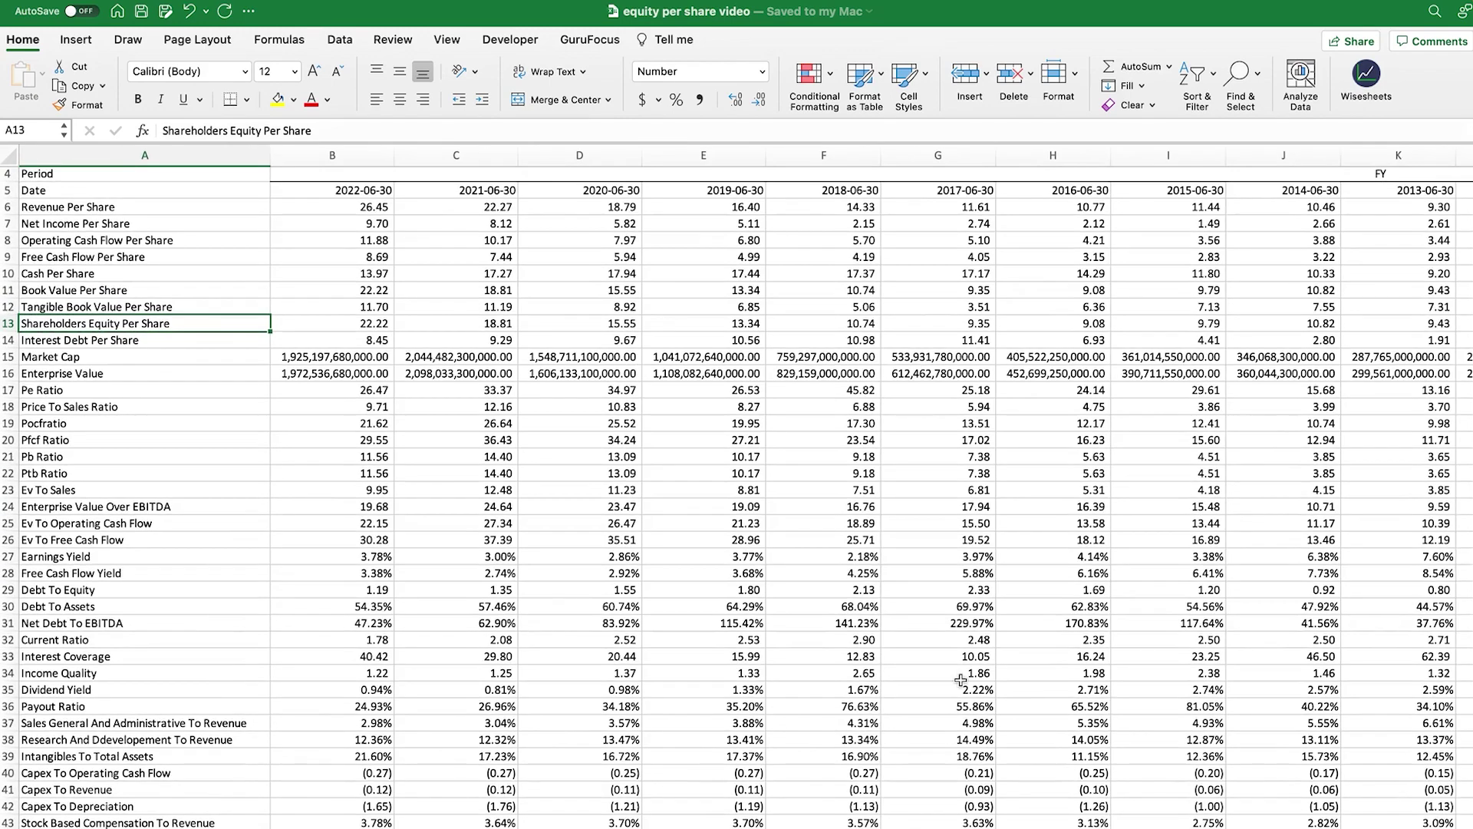
pyautogui.click(12, 323)
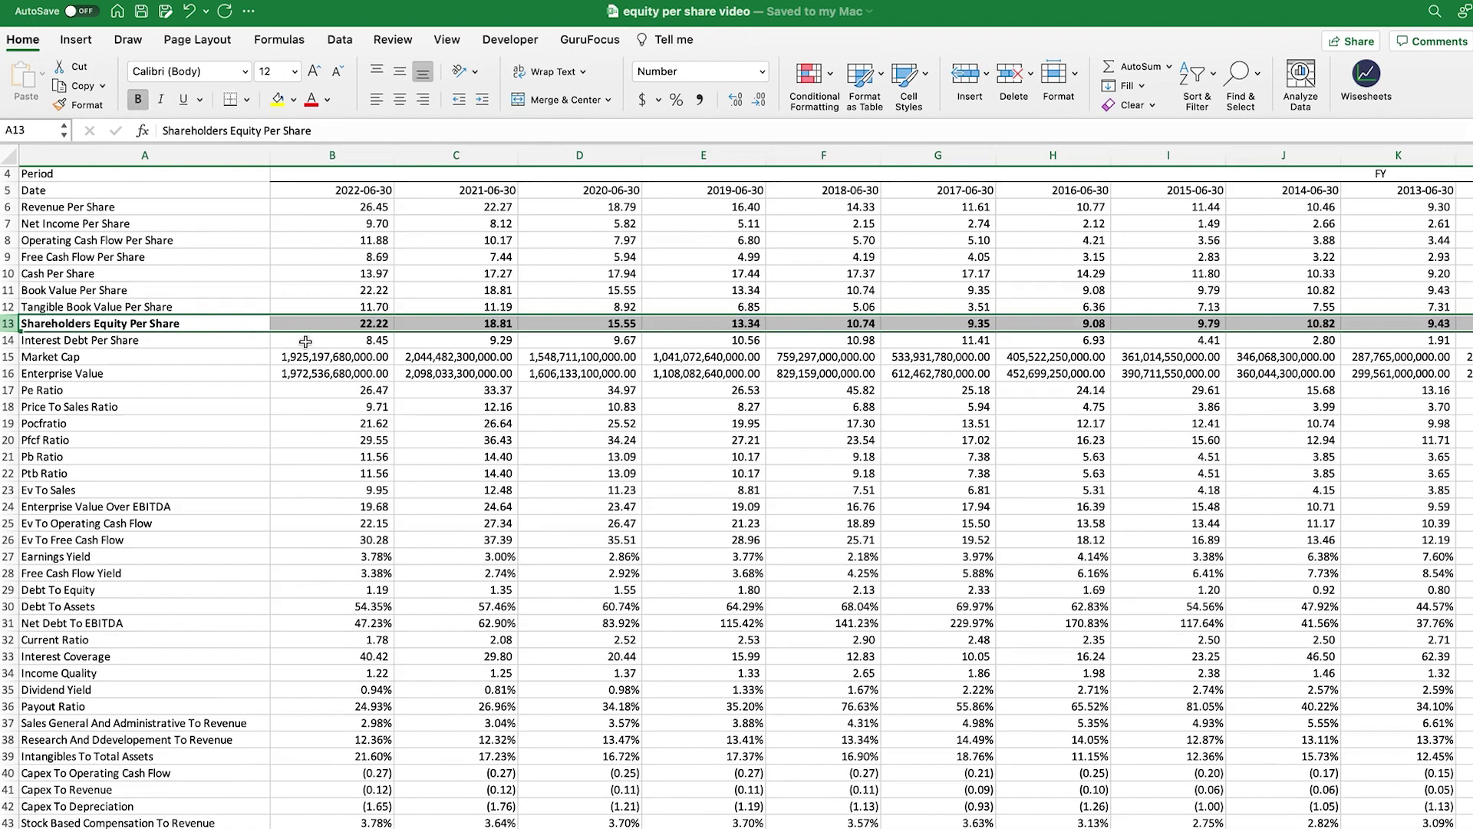
pyautogui.click(357, 323)
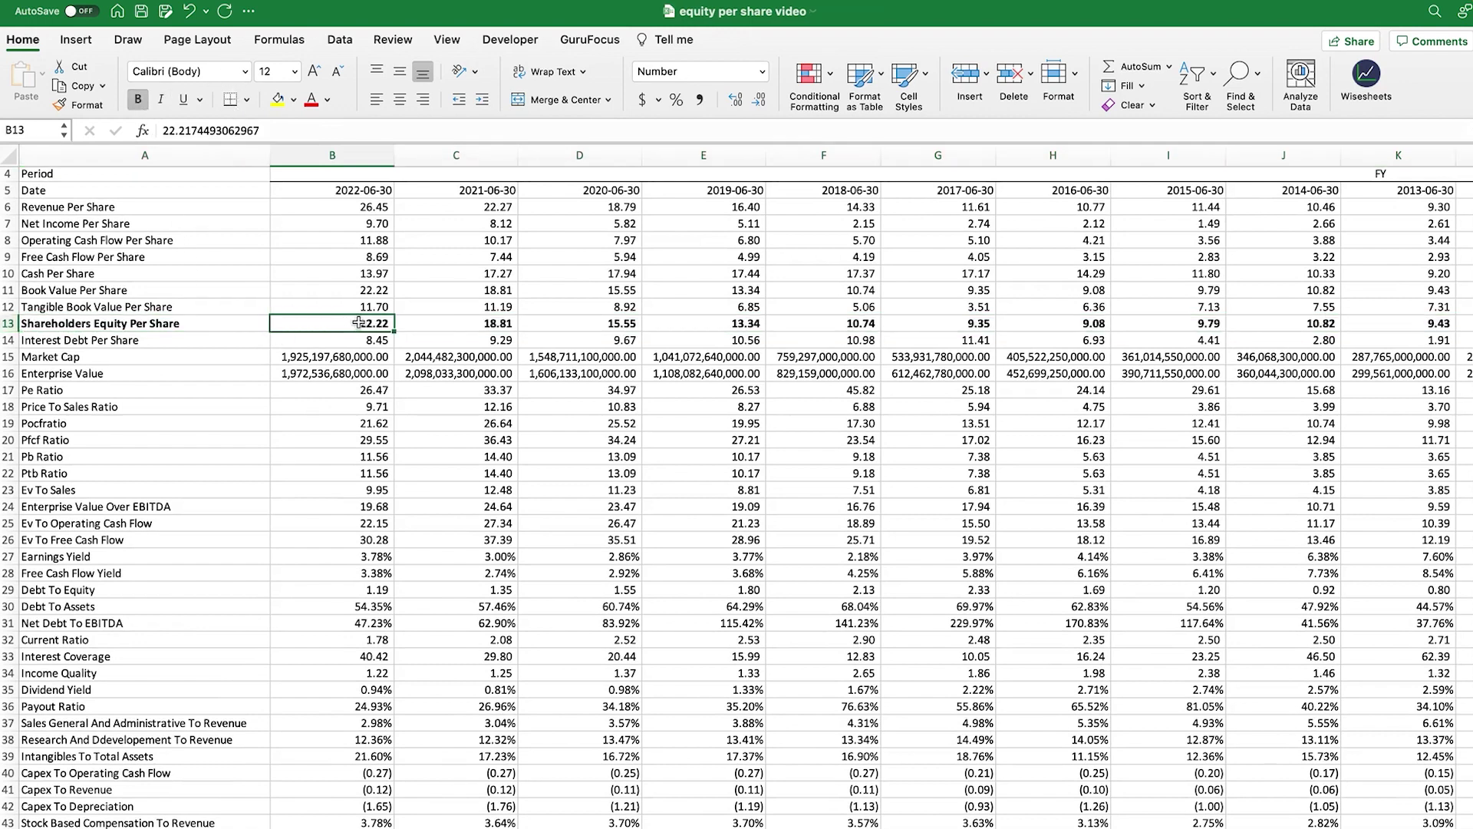
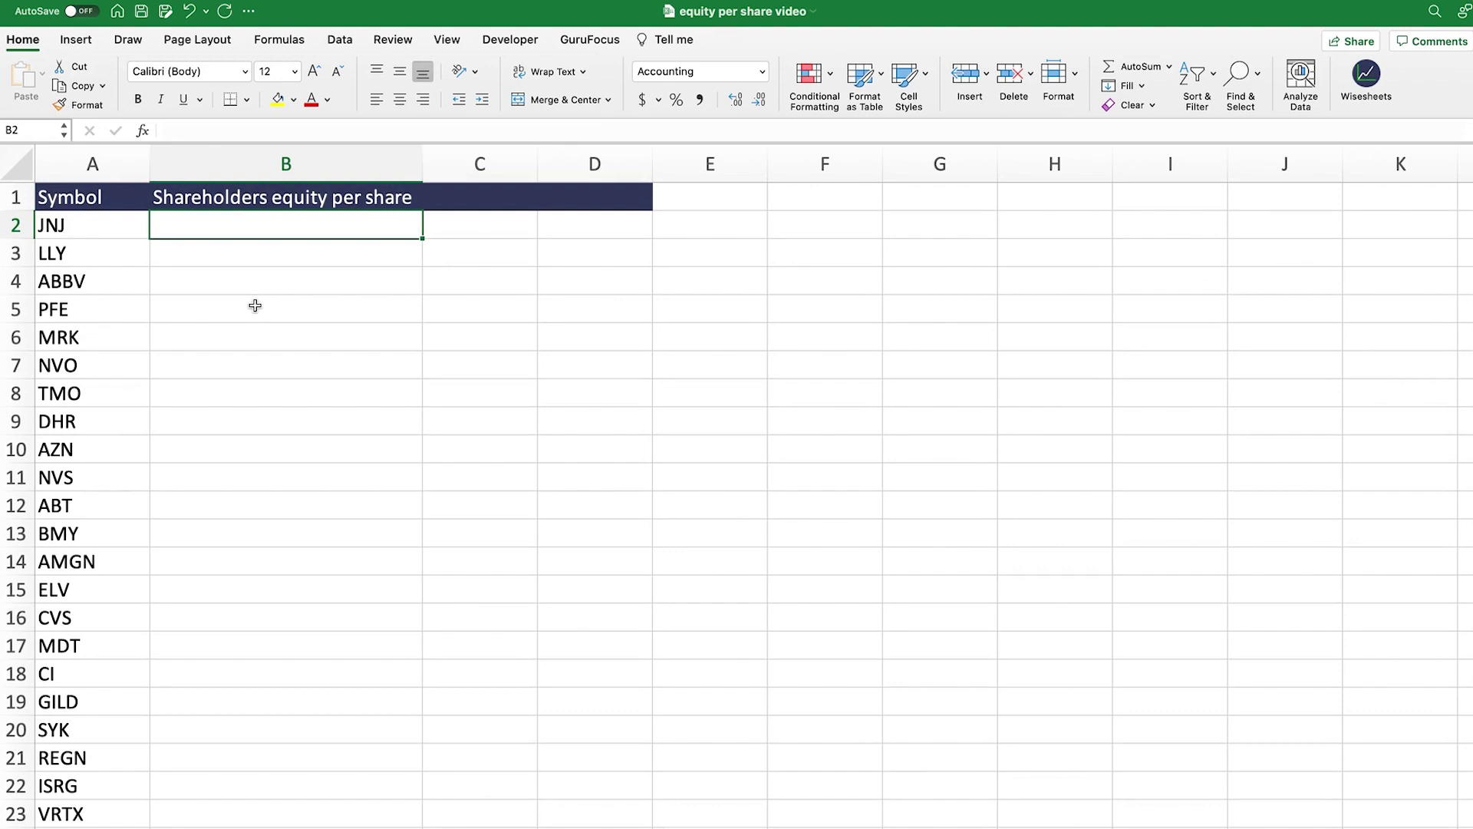
# - Enter =WISE(A2,$B$1, 2022) in B2 of the symbol list and fill it down to B23
pyautogui.write('=WISE(')
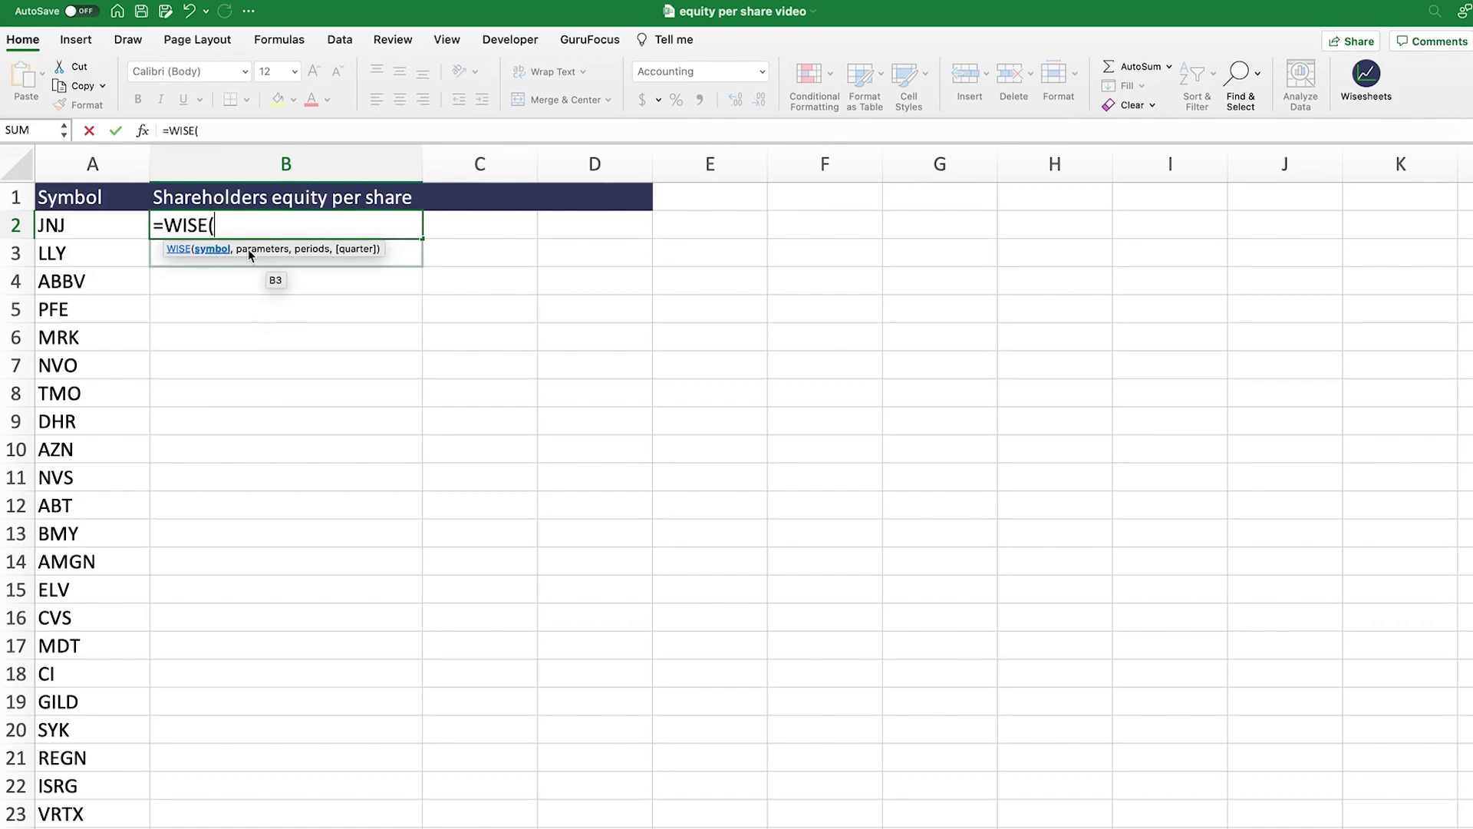
pyautogui.click(67, 216)
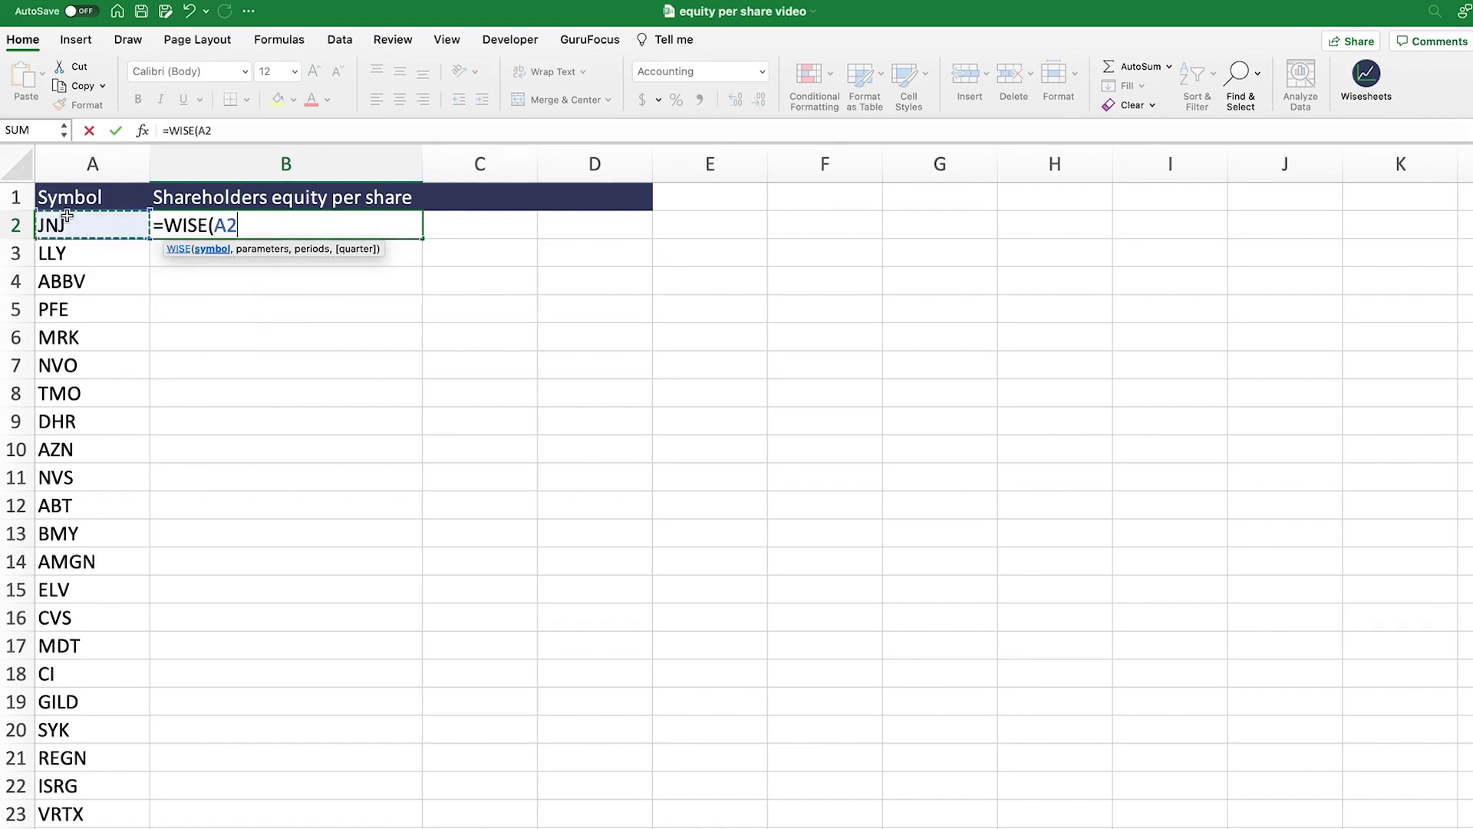
pyautogui.write(',')
pyautogui.click(232, 196)
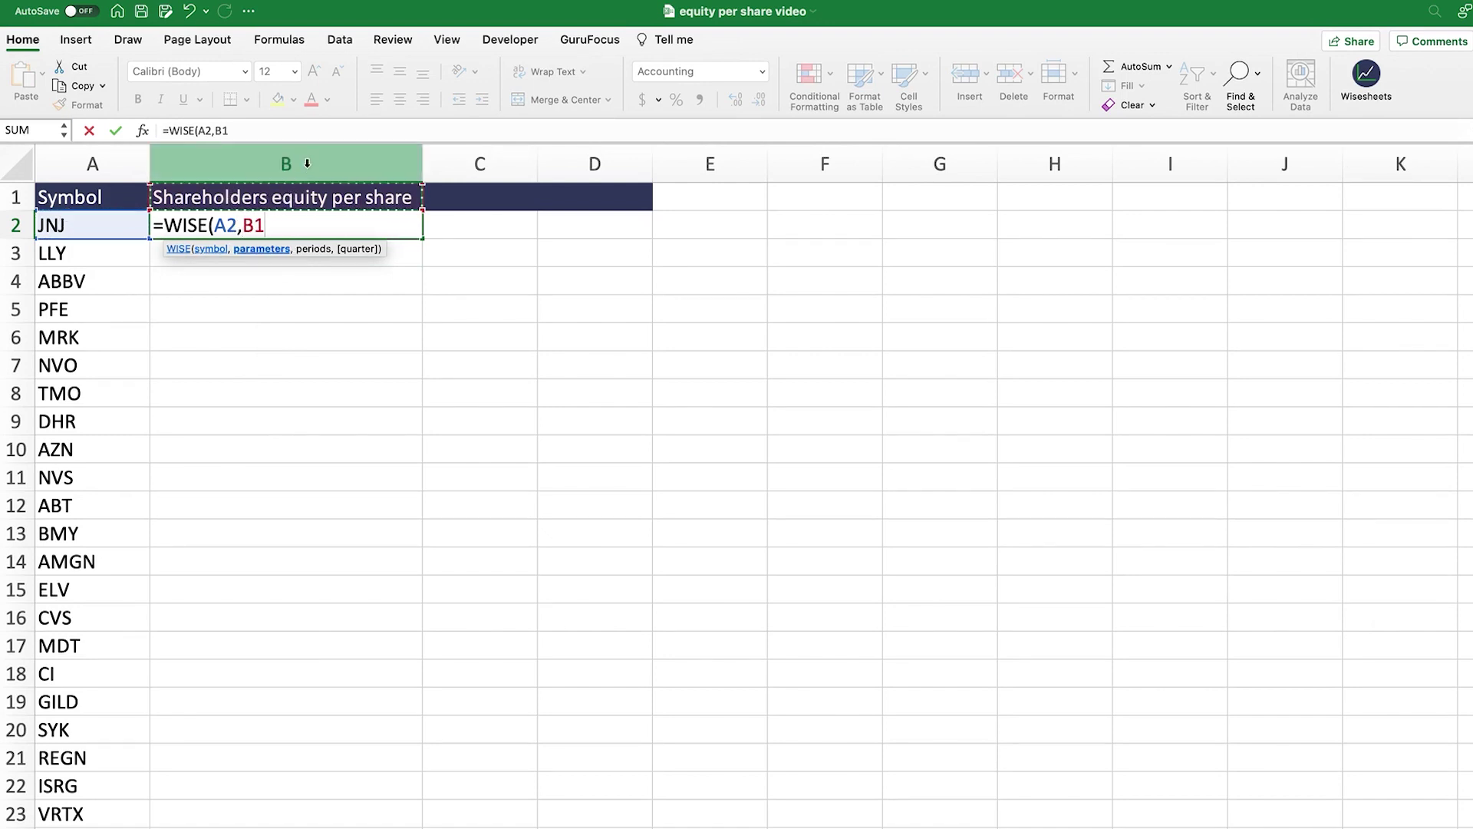
pyautogui.click(221, 130)
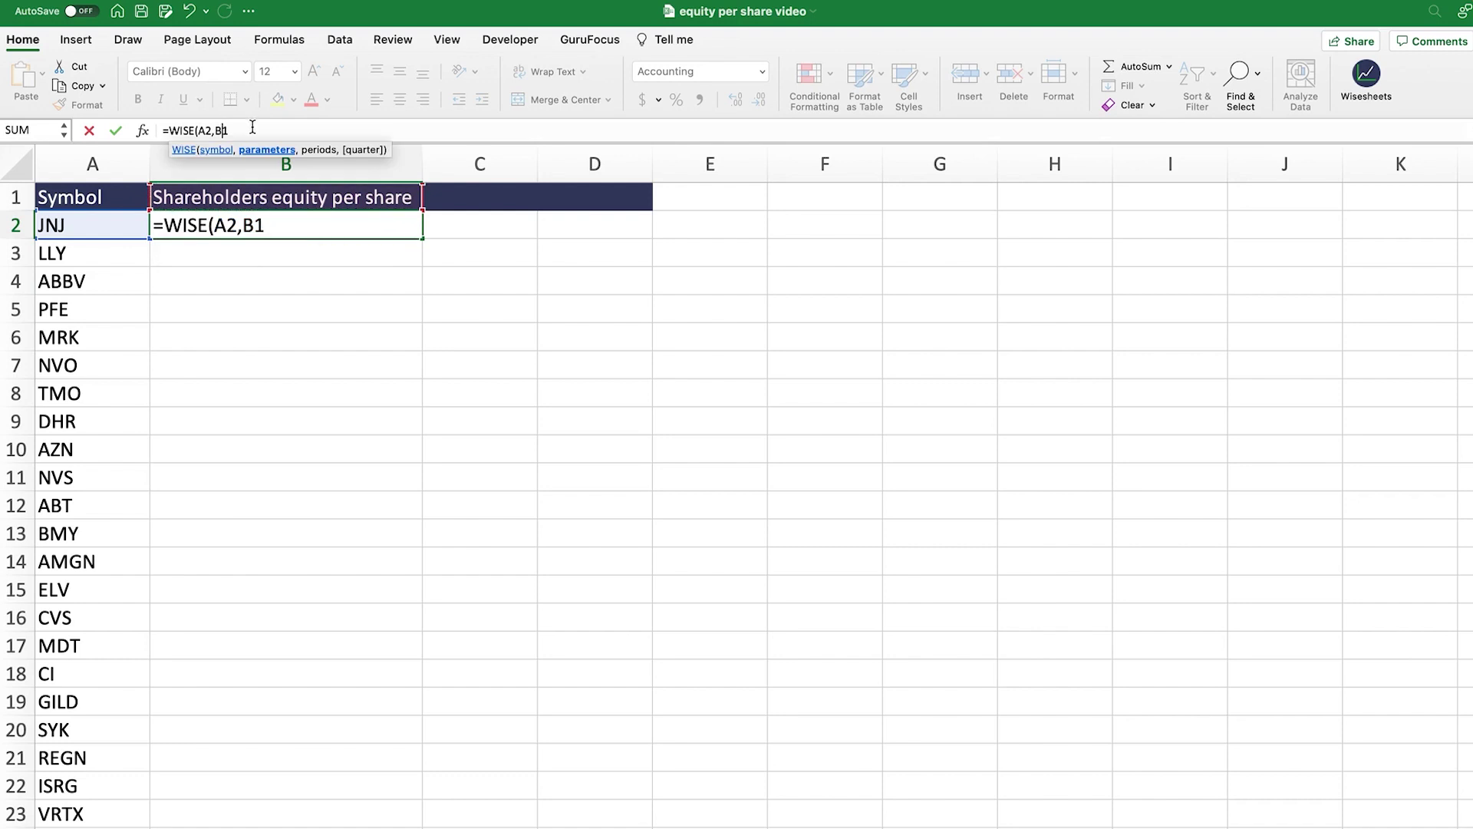
pyautogui.press('F4')
pyautogui.press('Right')
pyautogui.write(', ')
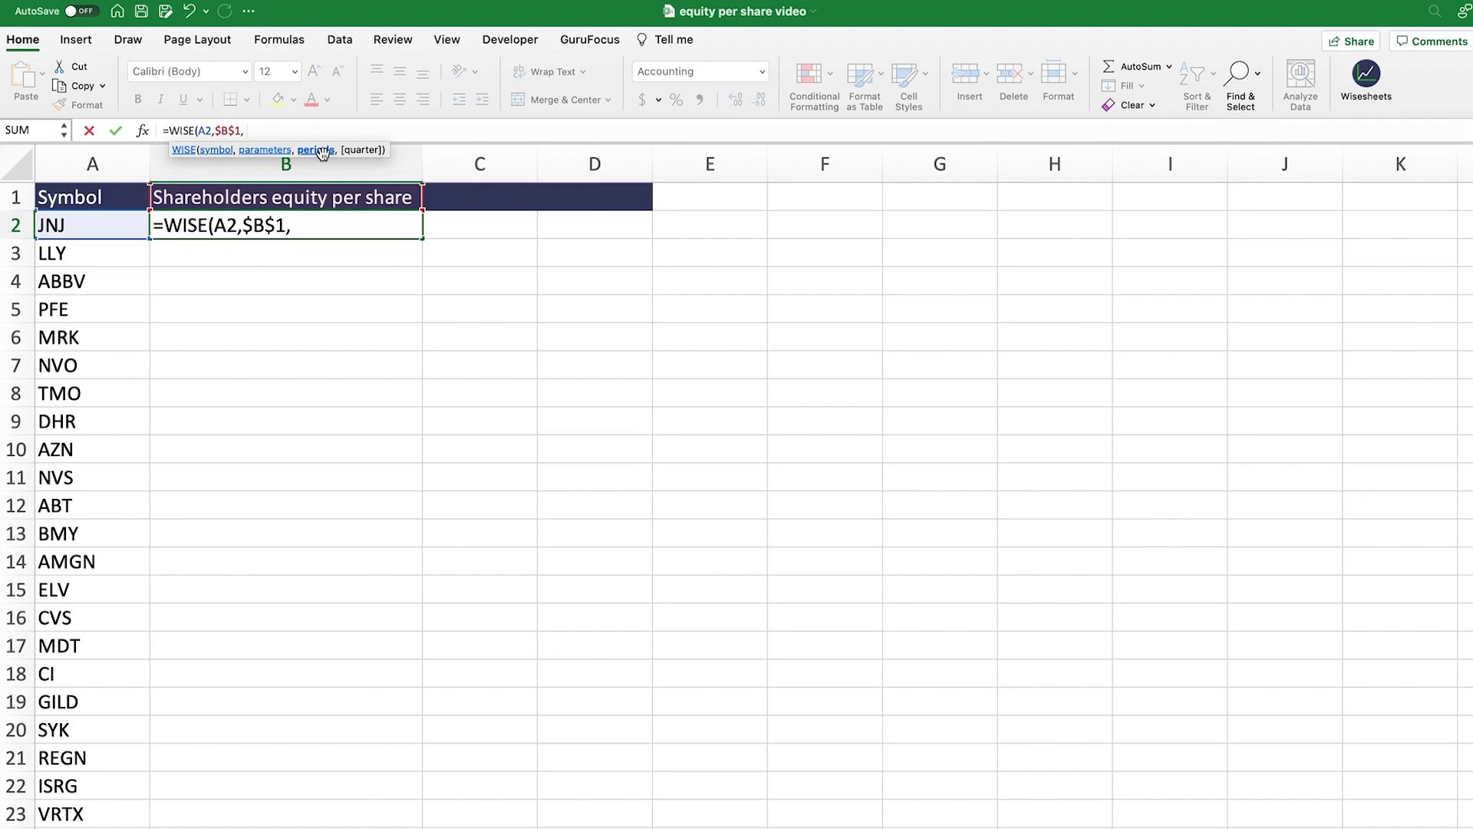
pyautogui.write('2022)')
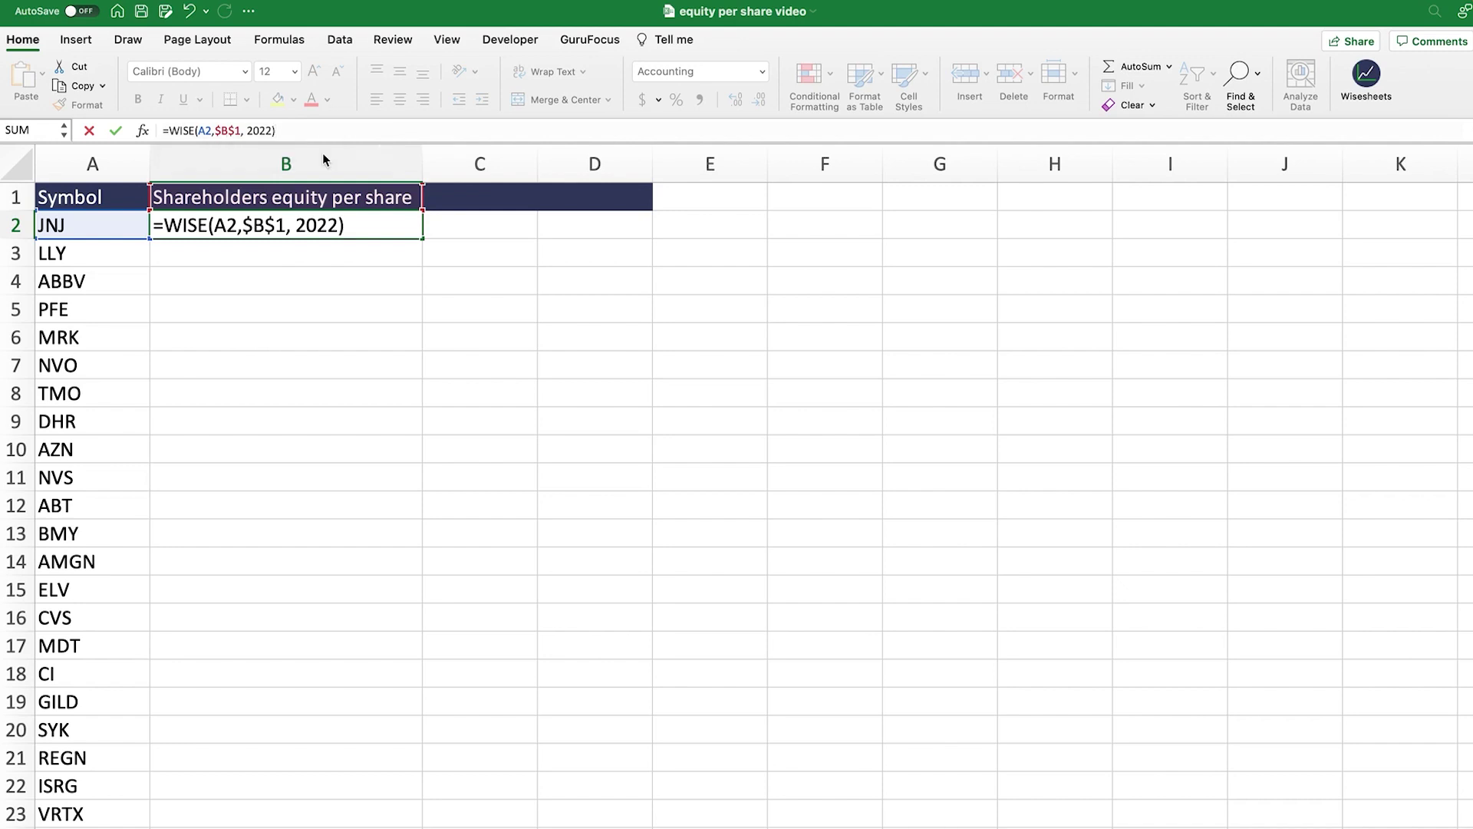
pyautogui.press('Return')
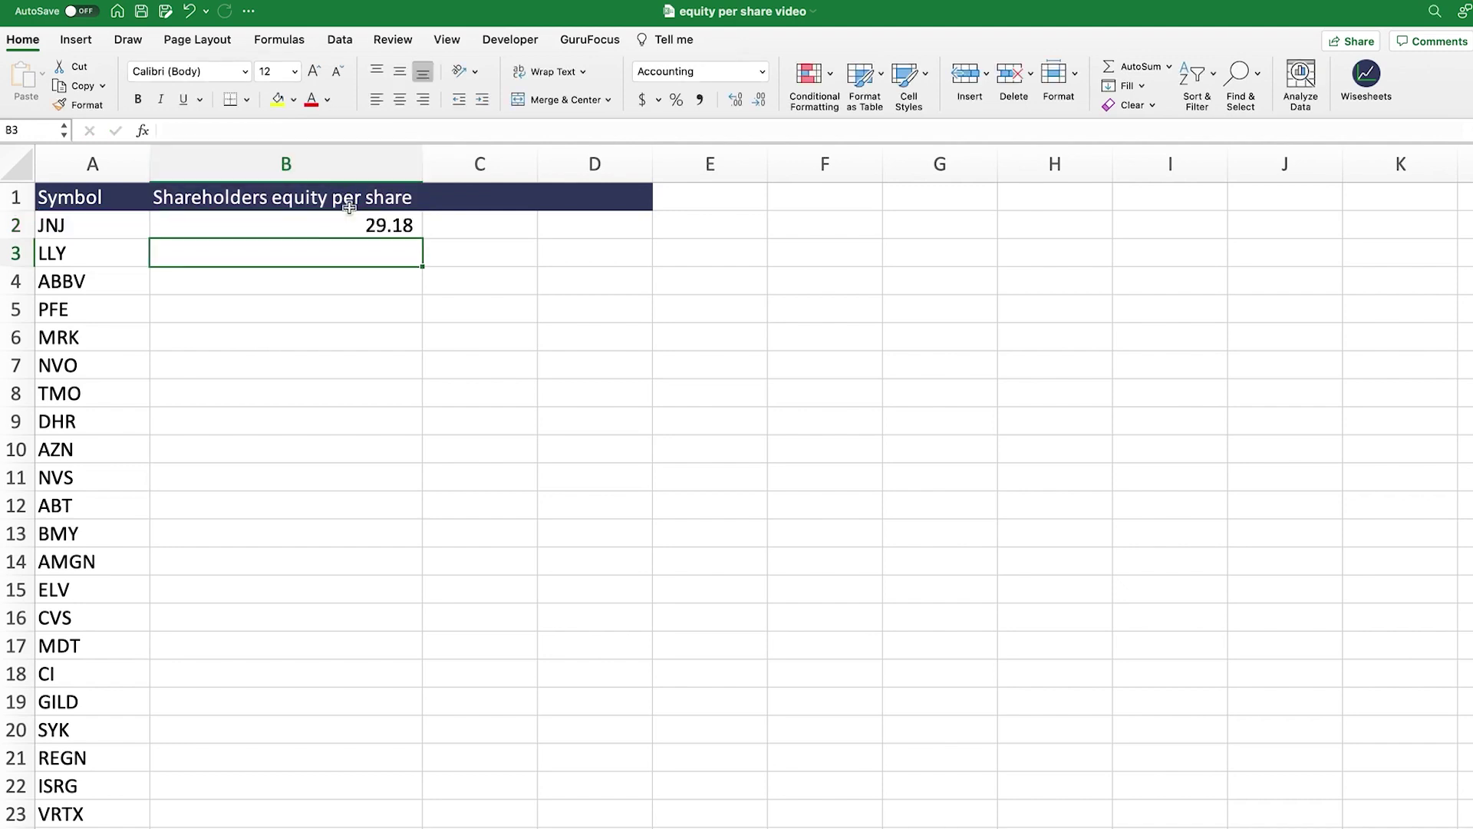
pyautogui.click(355, 219)
pyautogui.moveTo(421, 237); pyautogui.dragTo(342, 813)
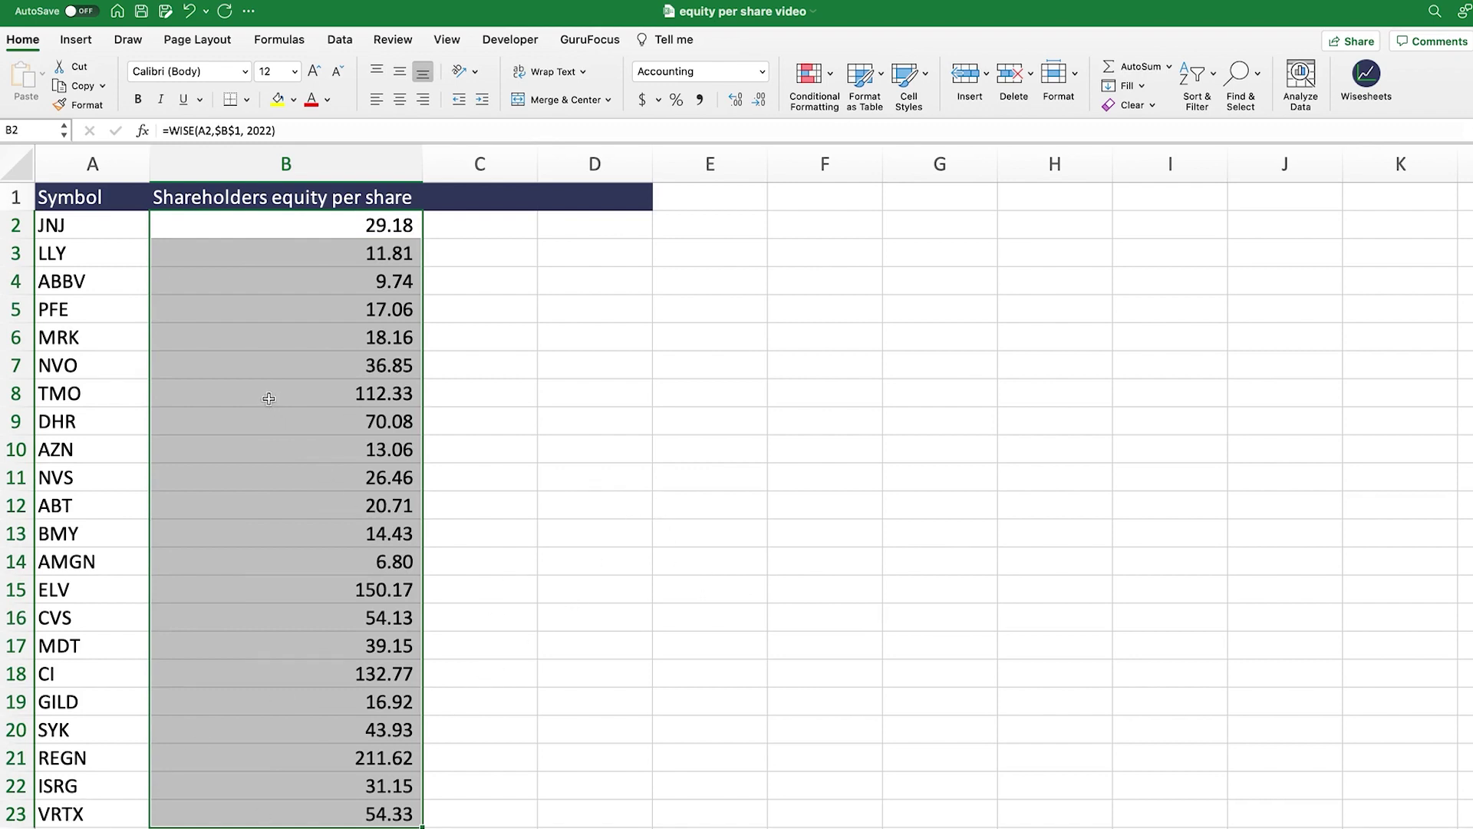
# - Change the period in the B2 WISE formula to "ttm" and fill the formula down to B23
pyautogui.click(339, 225)
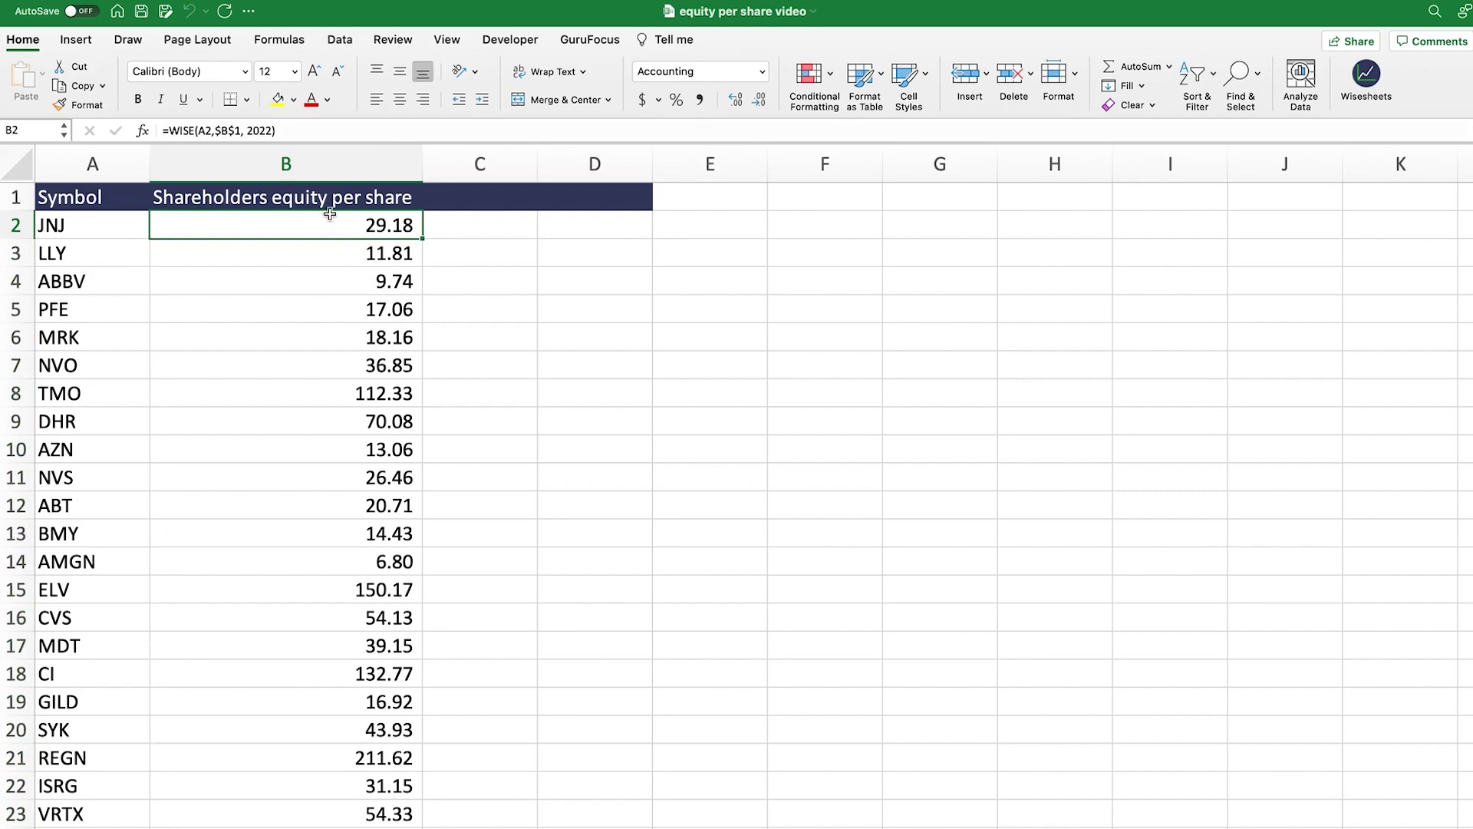
pyautogui.click(274, 130)
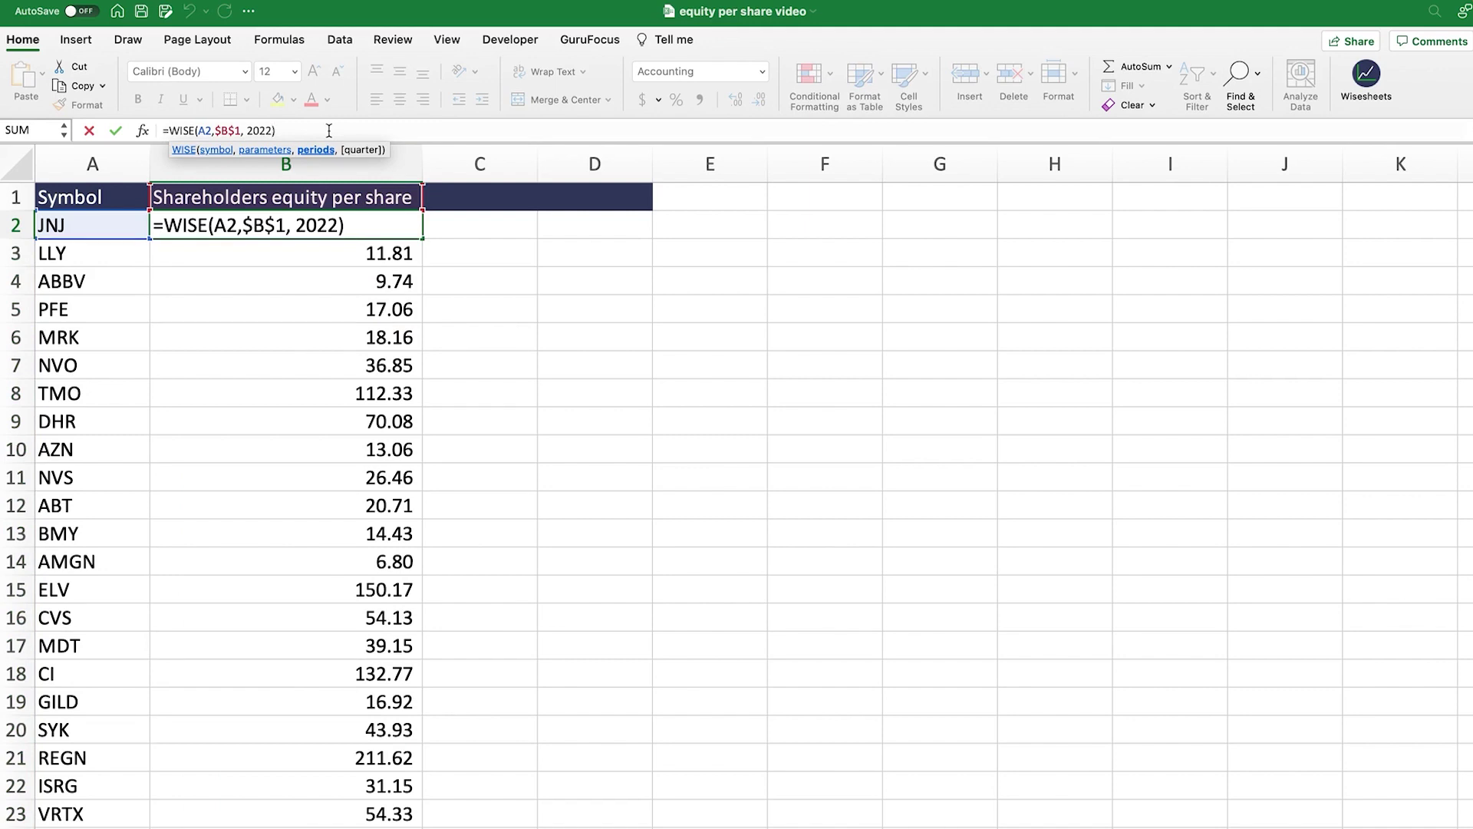
pyautogui.press('BackSpace')
pyautogui.press('BackSpace')
pyautogui.press('BackSpace')
pyautogui.press('BackSpace')
pyautogui.write('"ttm"')
pyautogui.press('Return')
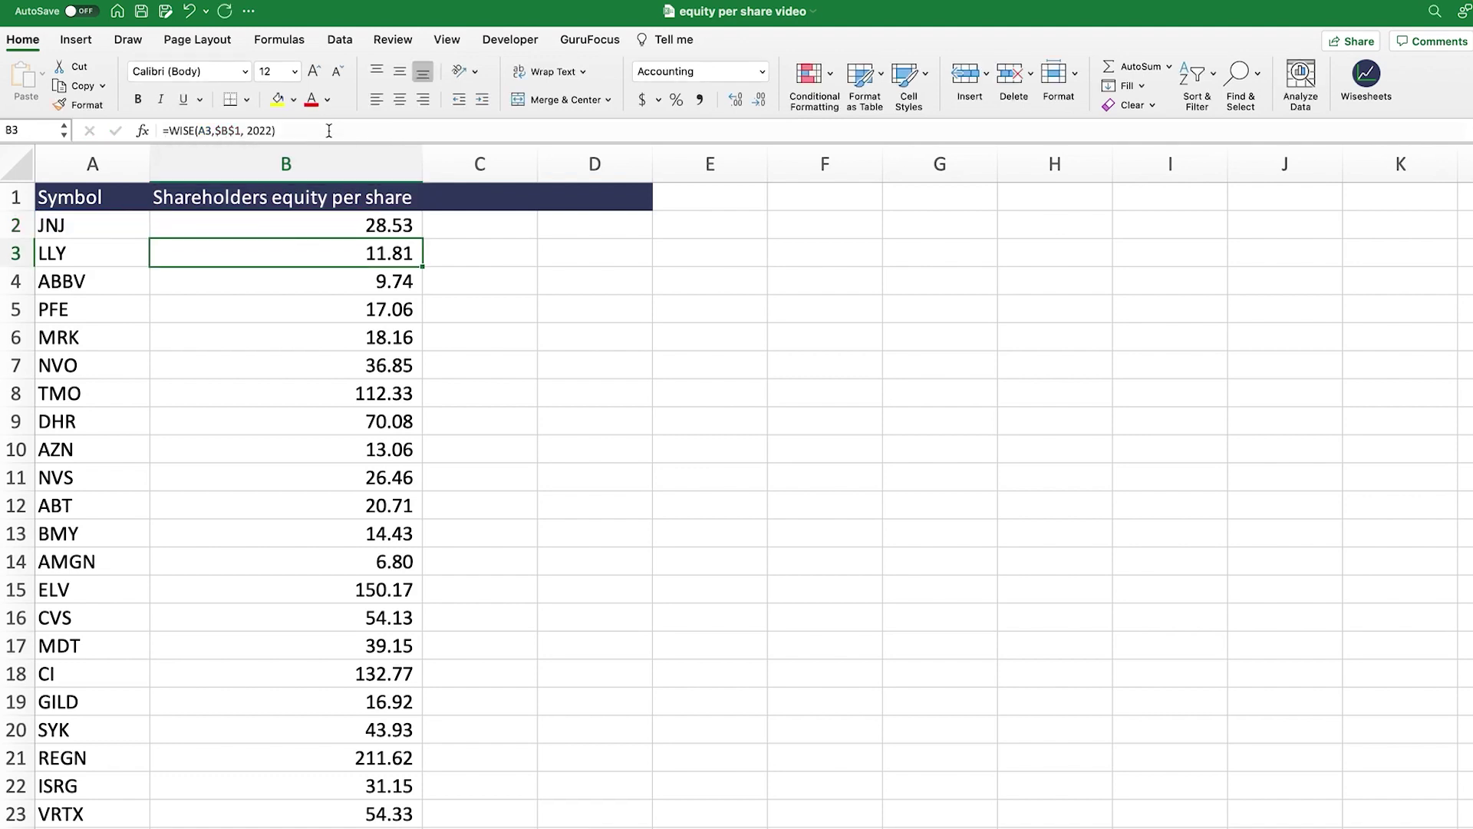
pyautogui.click(343, 218)
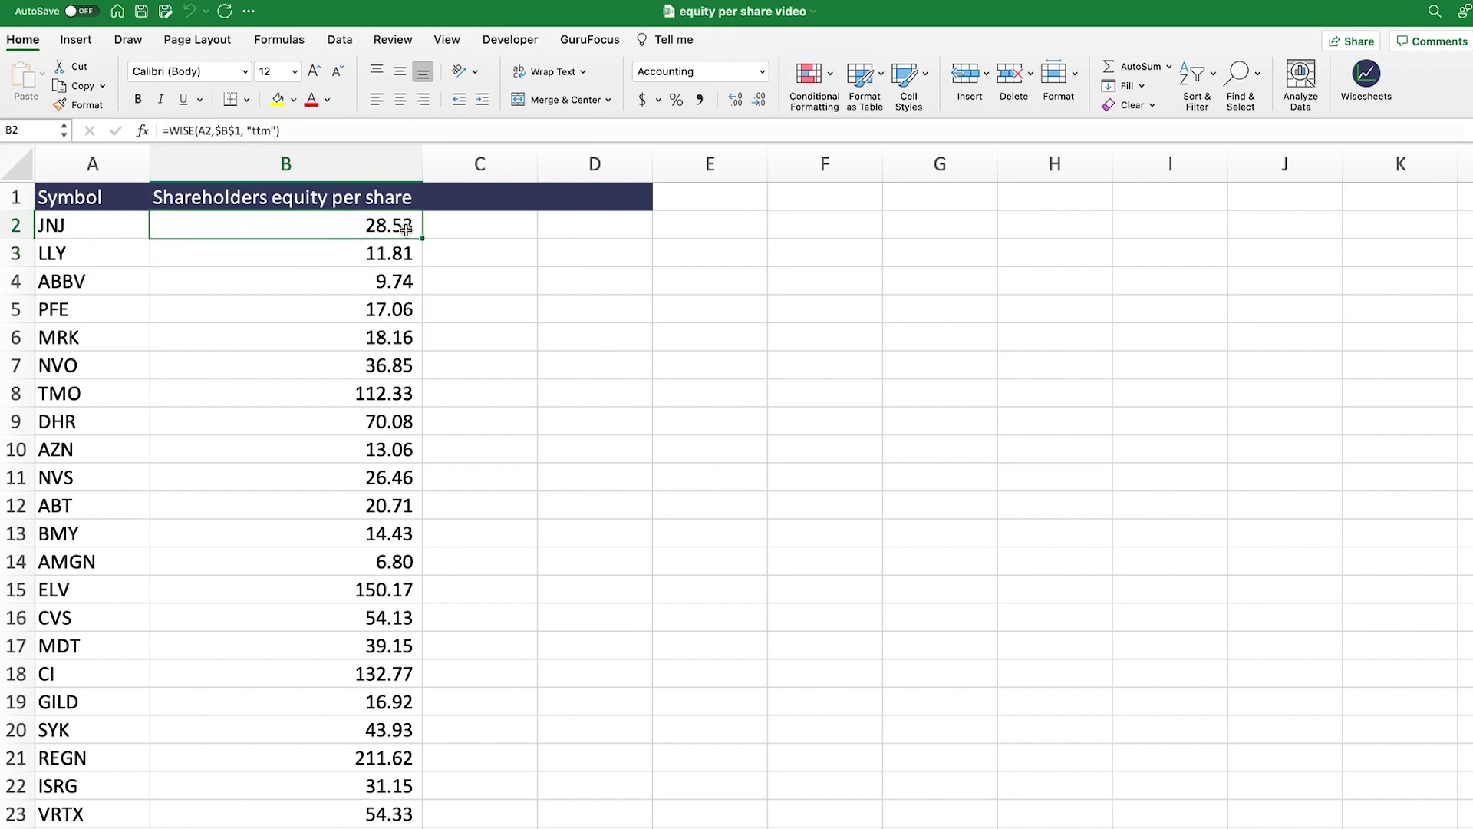
pyautogui.moveTo(423, 239); pyautogui.dragTo(423, 783)
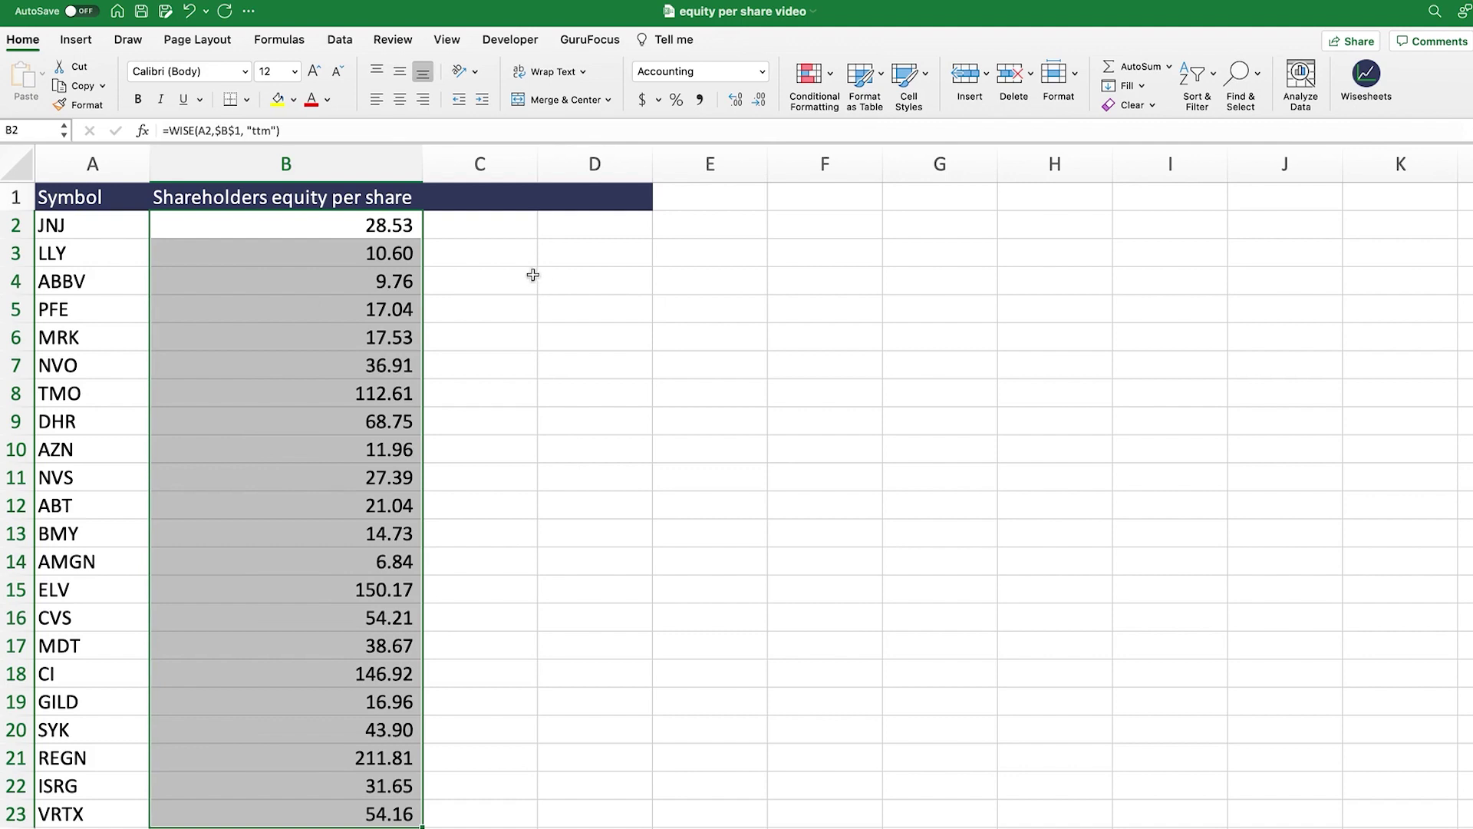
# - Refresh the Wisesheets data through the add-in, close it, and review the equity per share values in B2:B23
pyautogui.click(1367, 75)
pyautogui.click(344, 227)
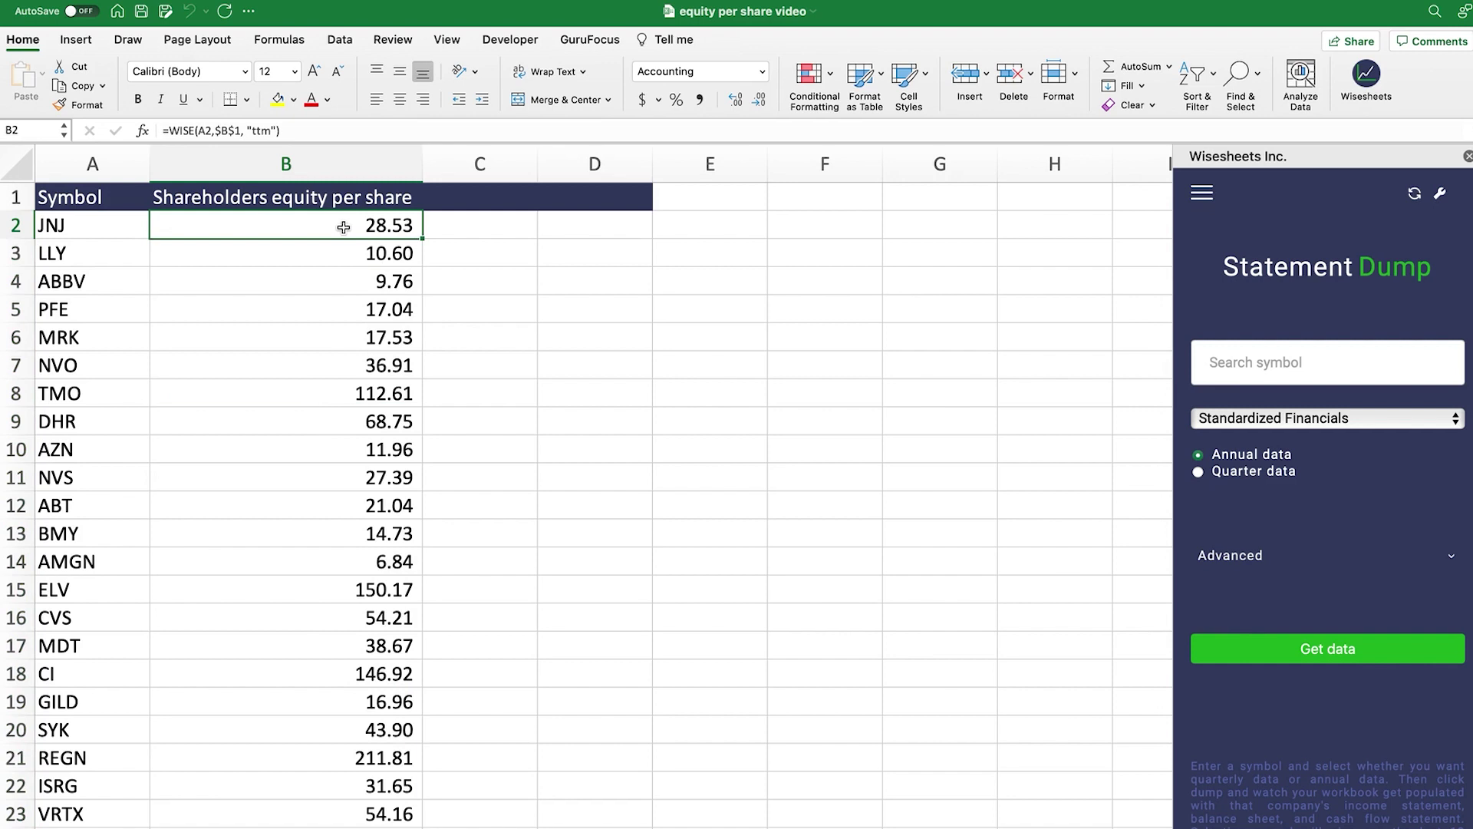
pyautogui.click(1416, 196)
pyautogui.click(1468, 156)
pyautogui.click(622, 314)
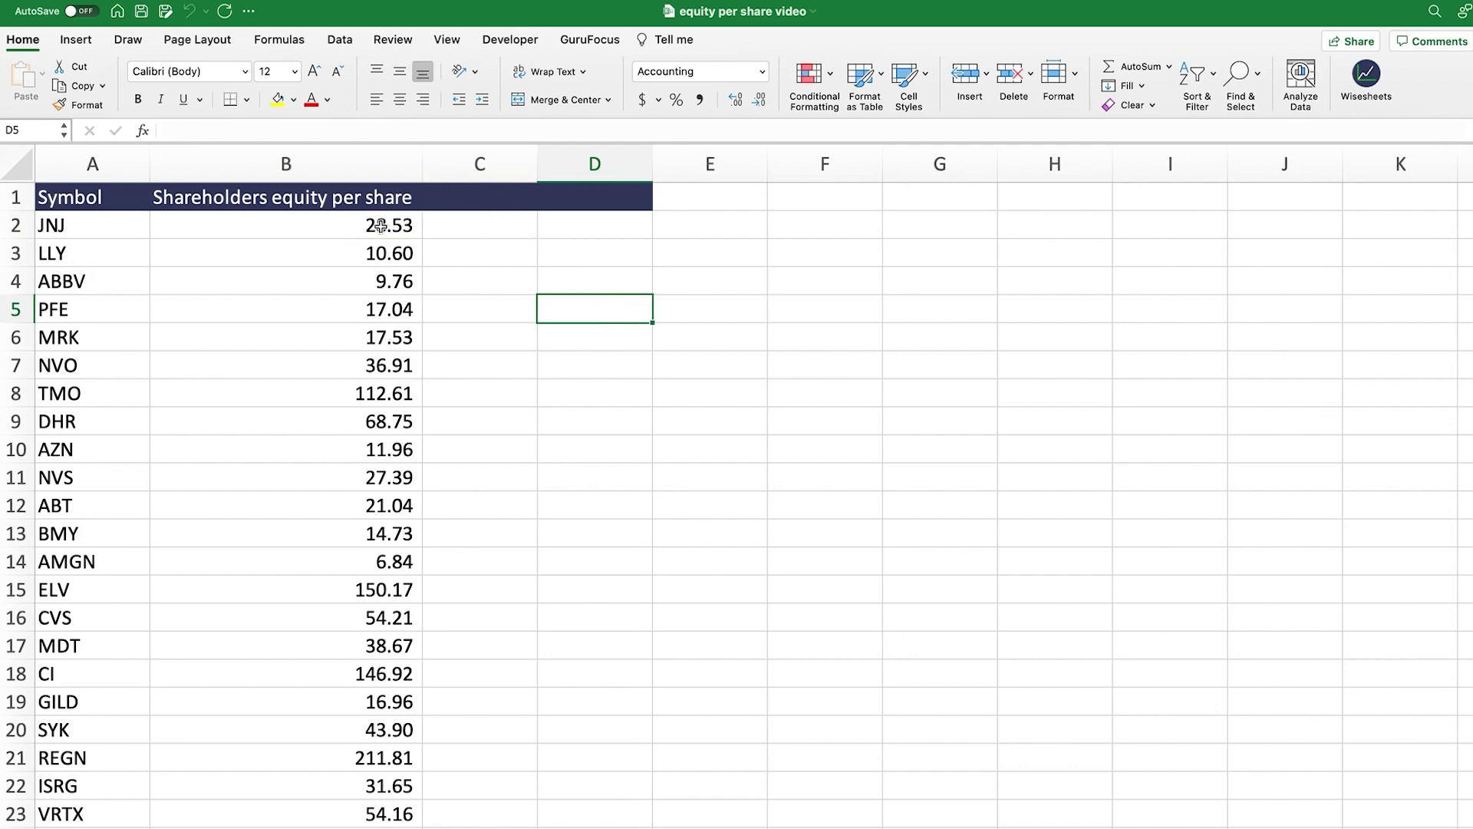
pyautogui.moveTo(379, 228); pyautogui.dragTo(355, 802)
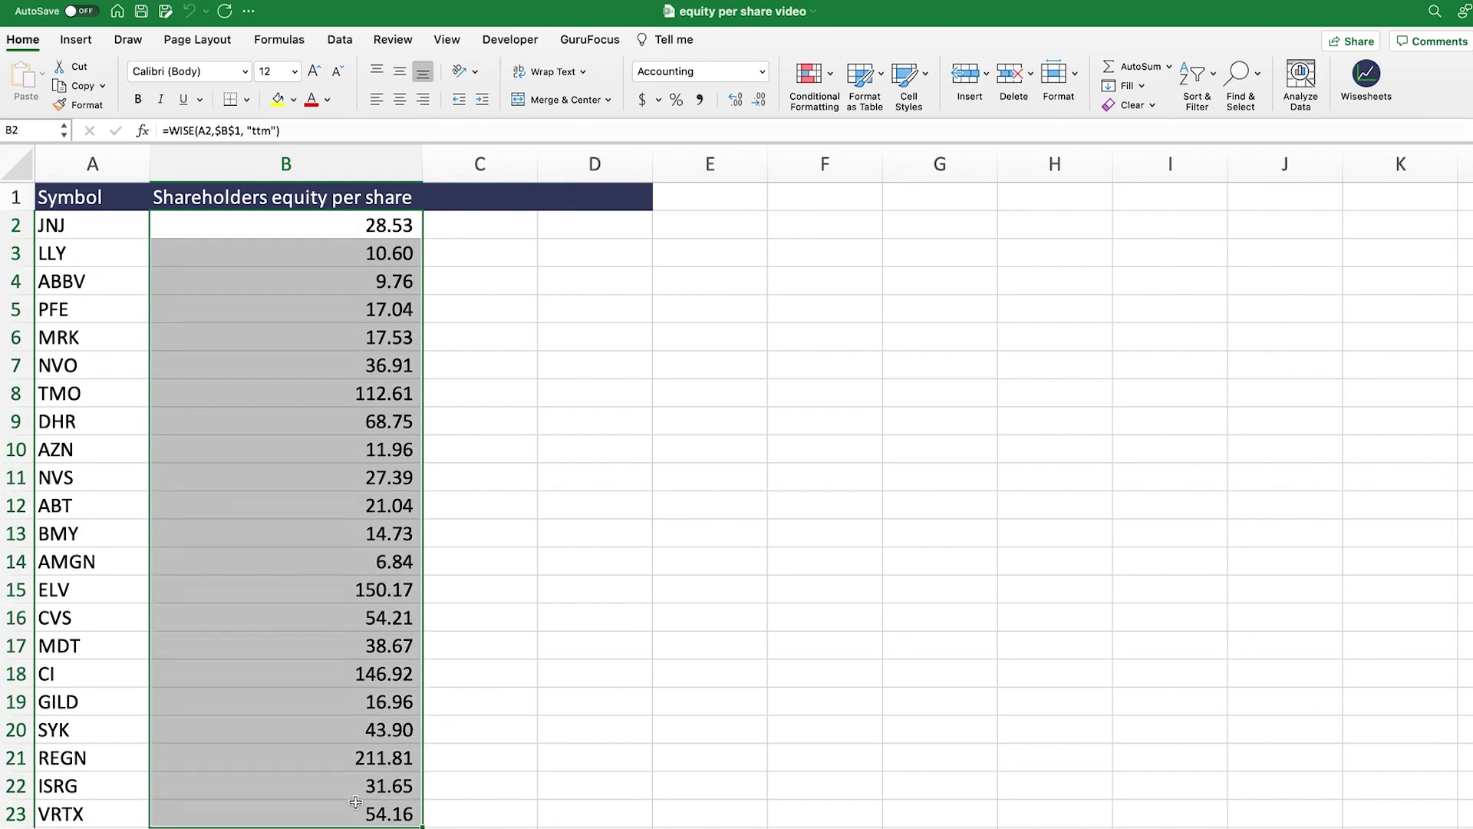
# - Add the column heading Price in C1
pyautogui.click(499, 199)
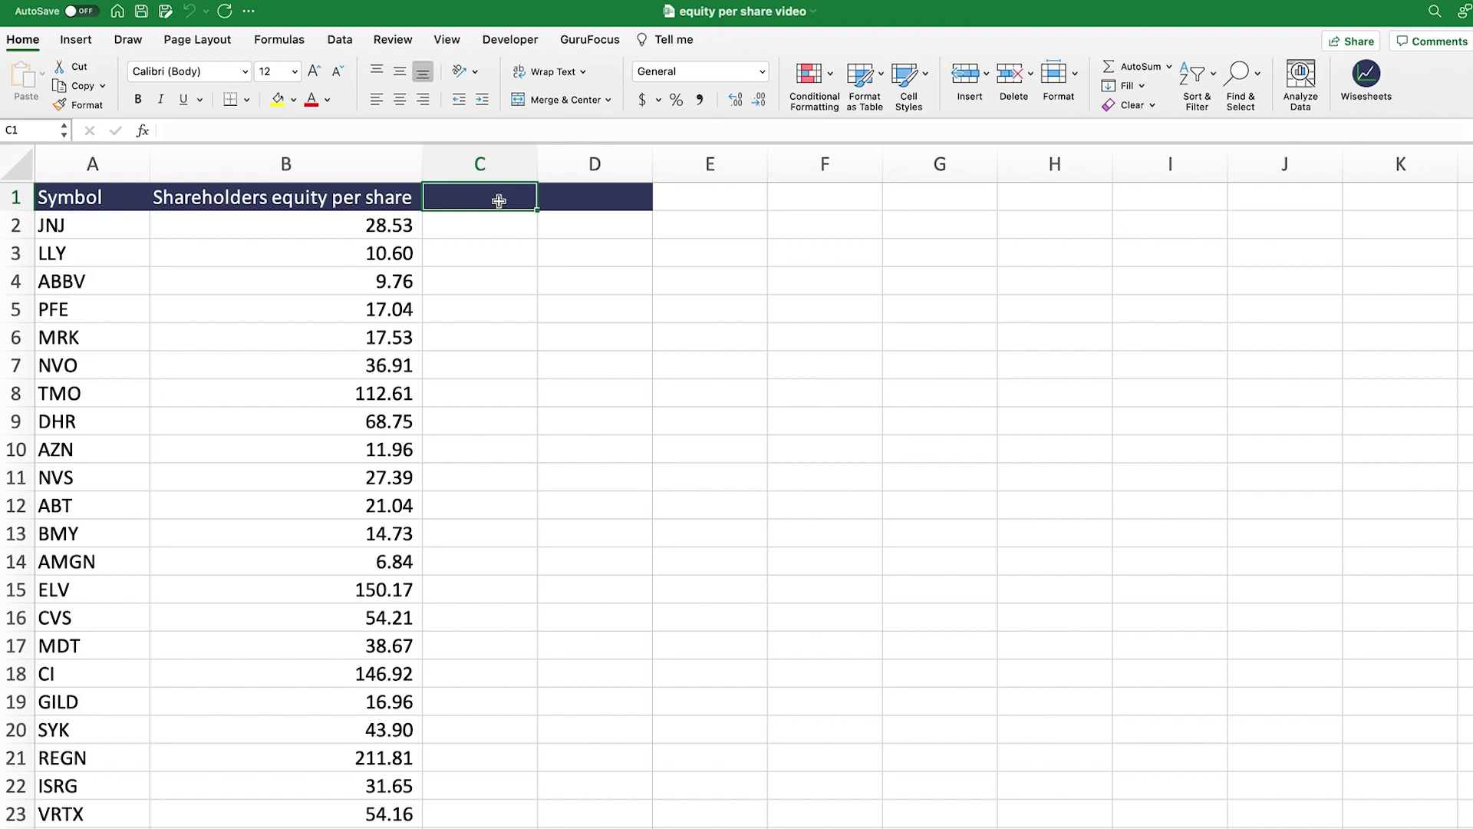
pyautogui.write('Price')
pyautogui.press('Return')
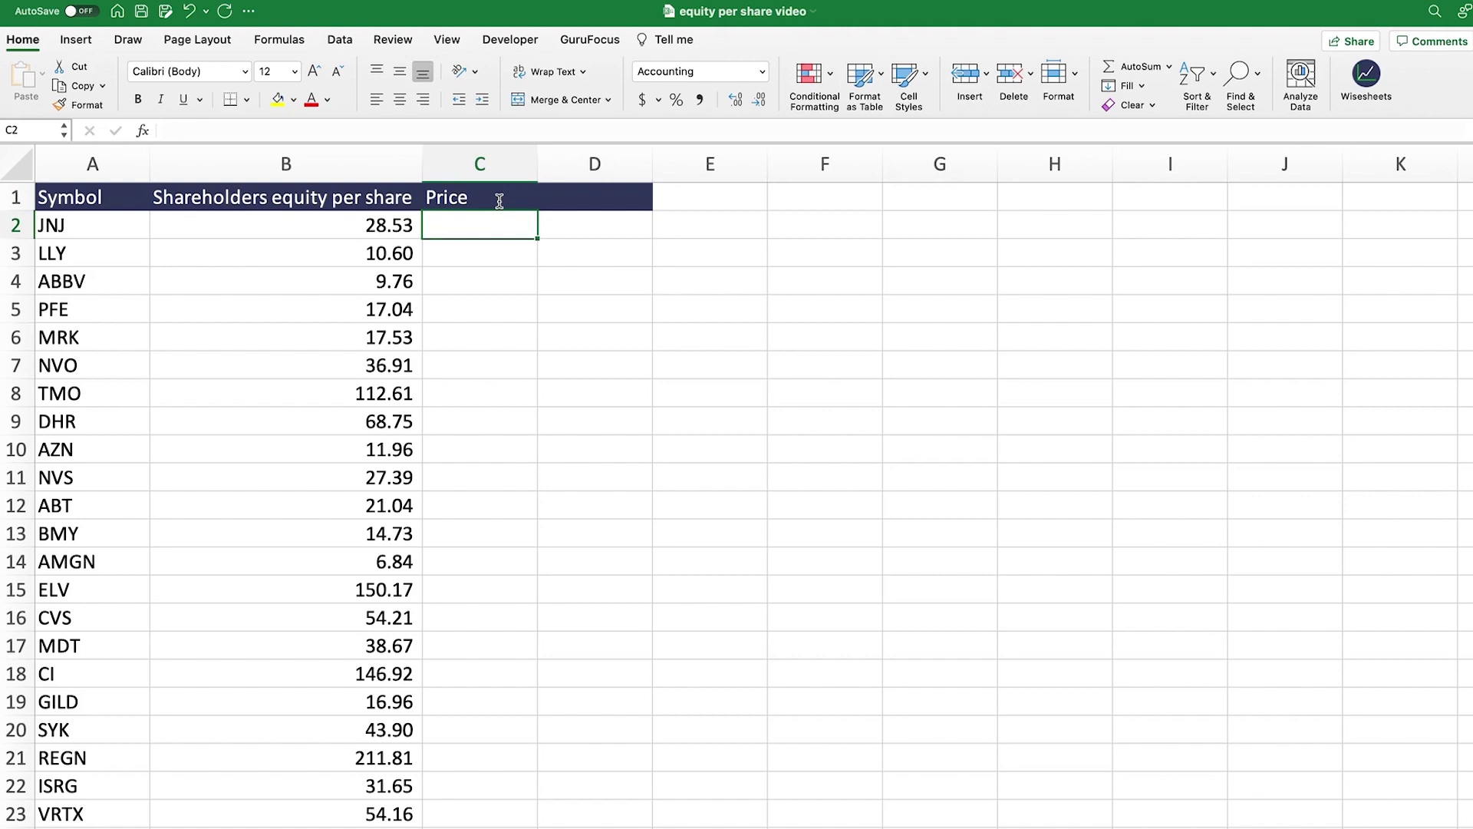
# - Enter =WISEPRICE(A2:A23,C1) in C2 to pull the stock prices for all the listed symbols
pyautogui.write('=wise')
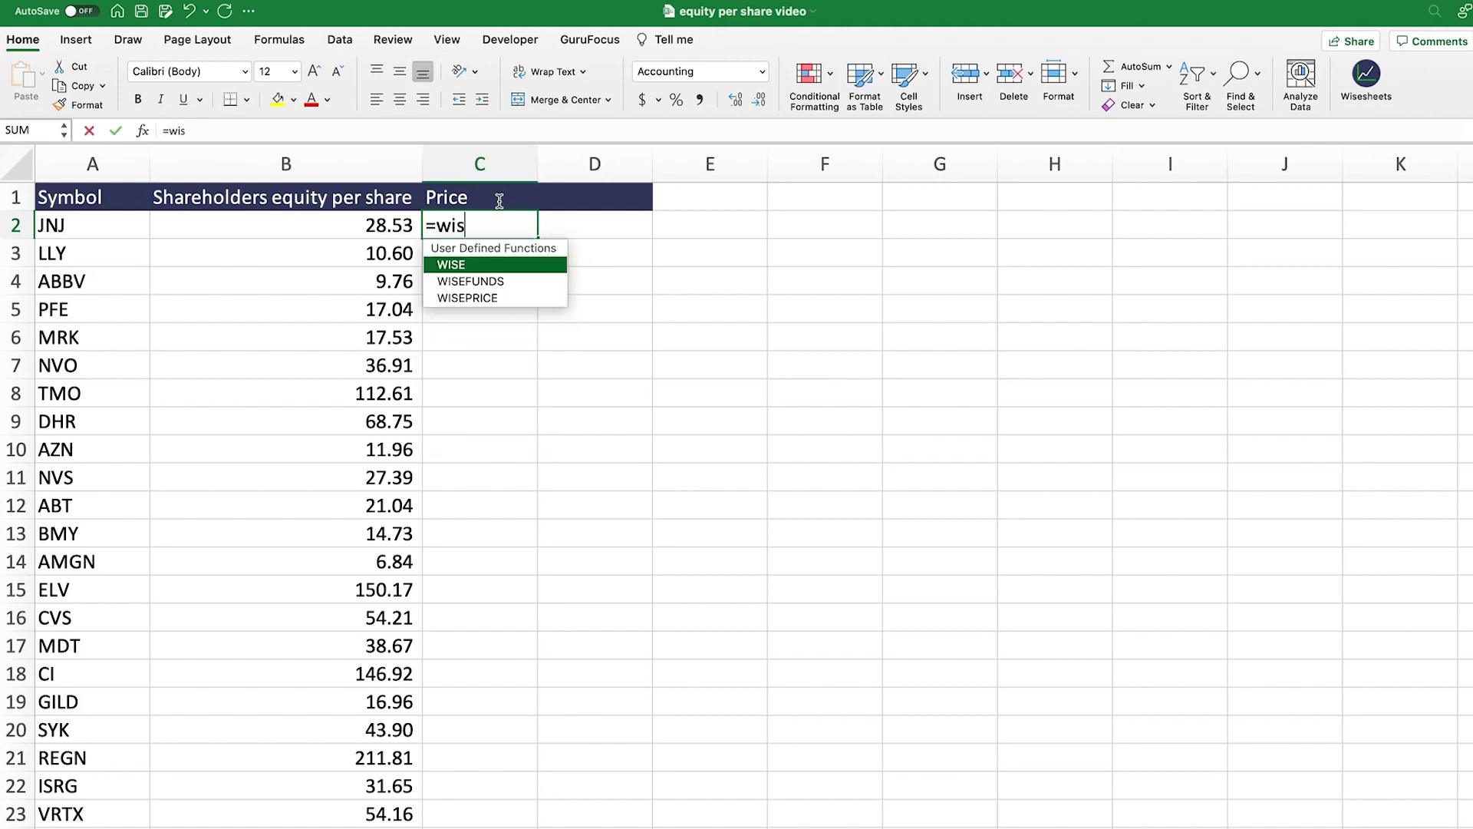
pyautogui.press('Down')
pyautogui.press('Down')
pyautogui.press('Tab')
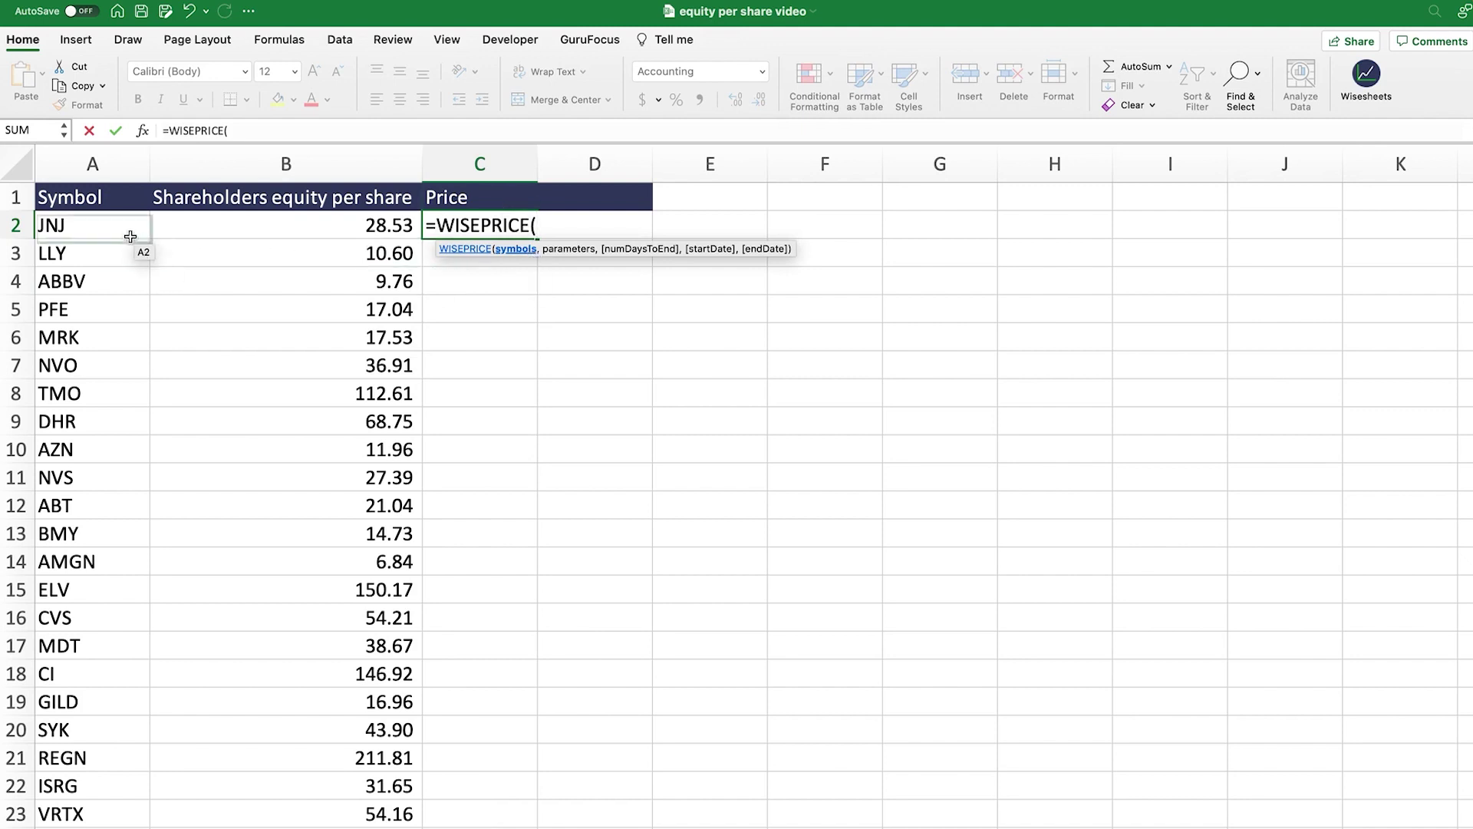
pyautogui.click(110, 232)
pyautogui.moveTo(110, 232); pyautogui.dragTo(102, 812)
pyautogui.write(',')
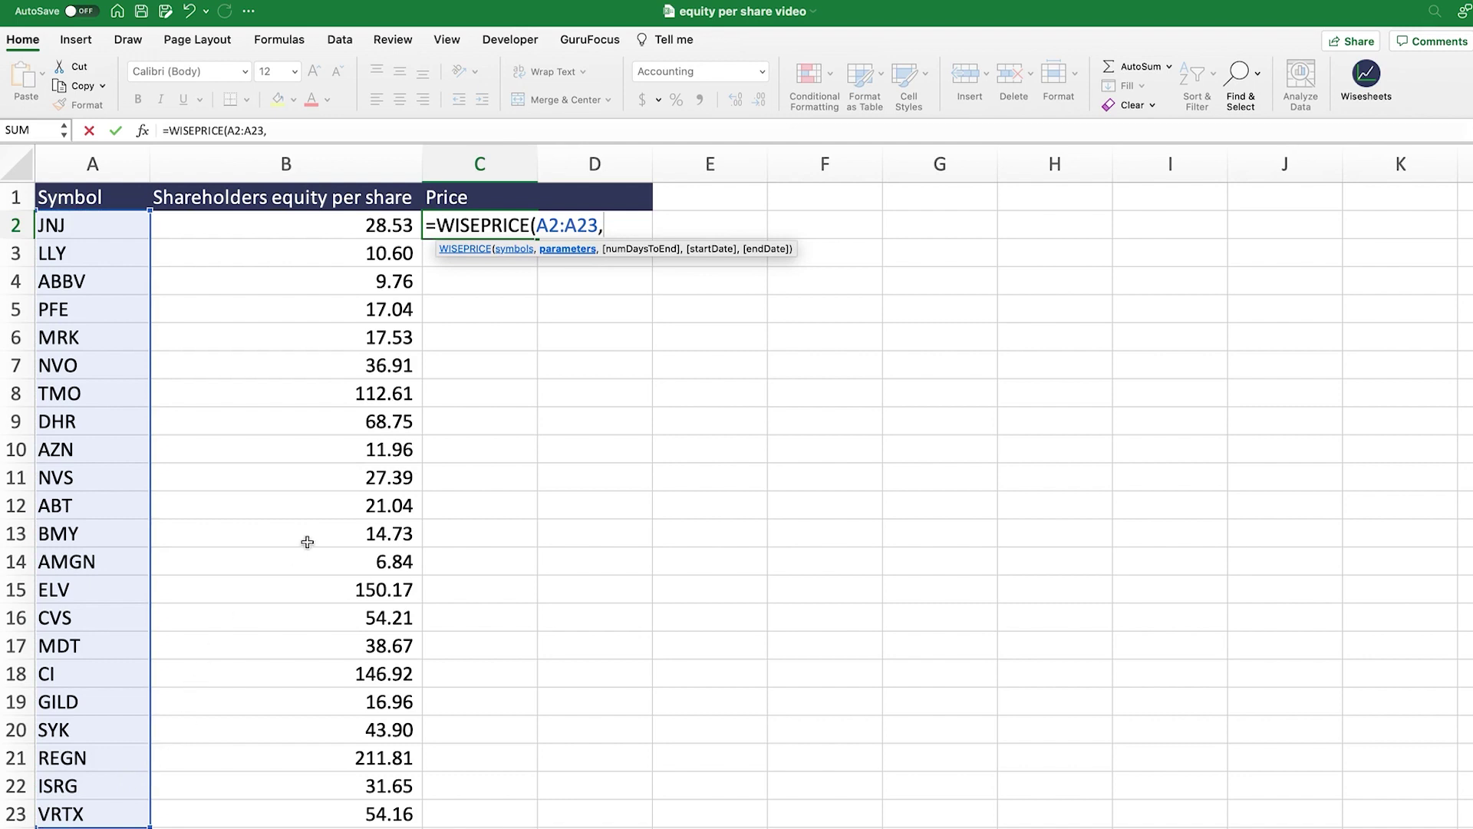
pyautogui.click(478, 197)
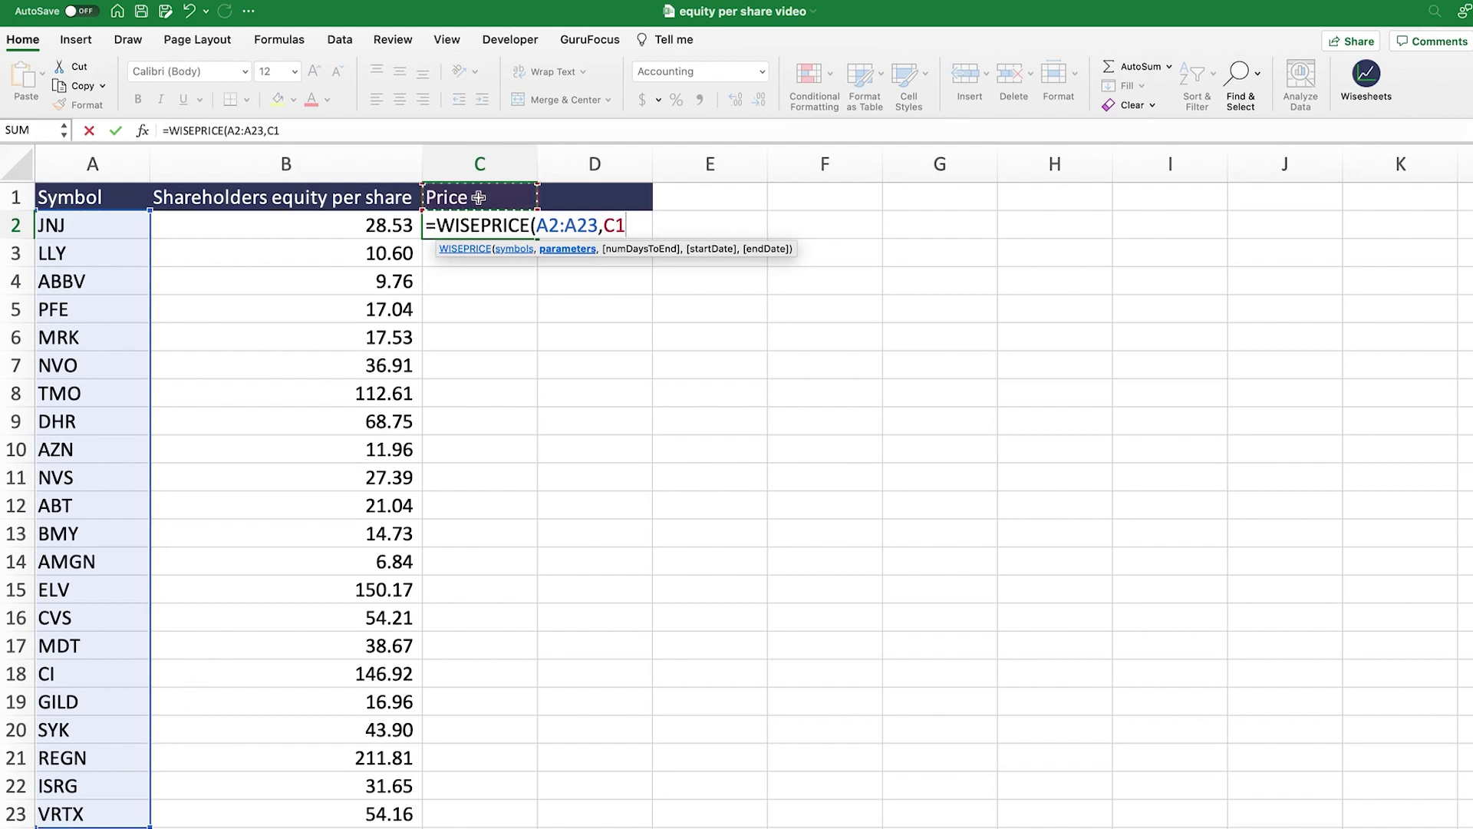
pyautogui.write(')')
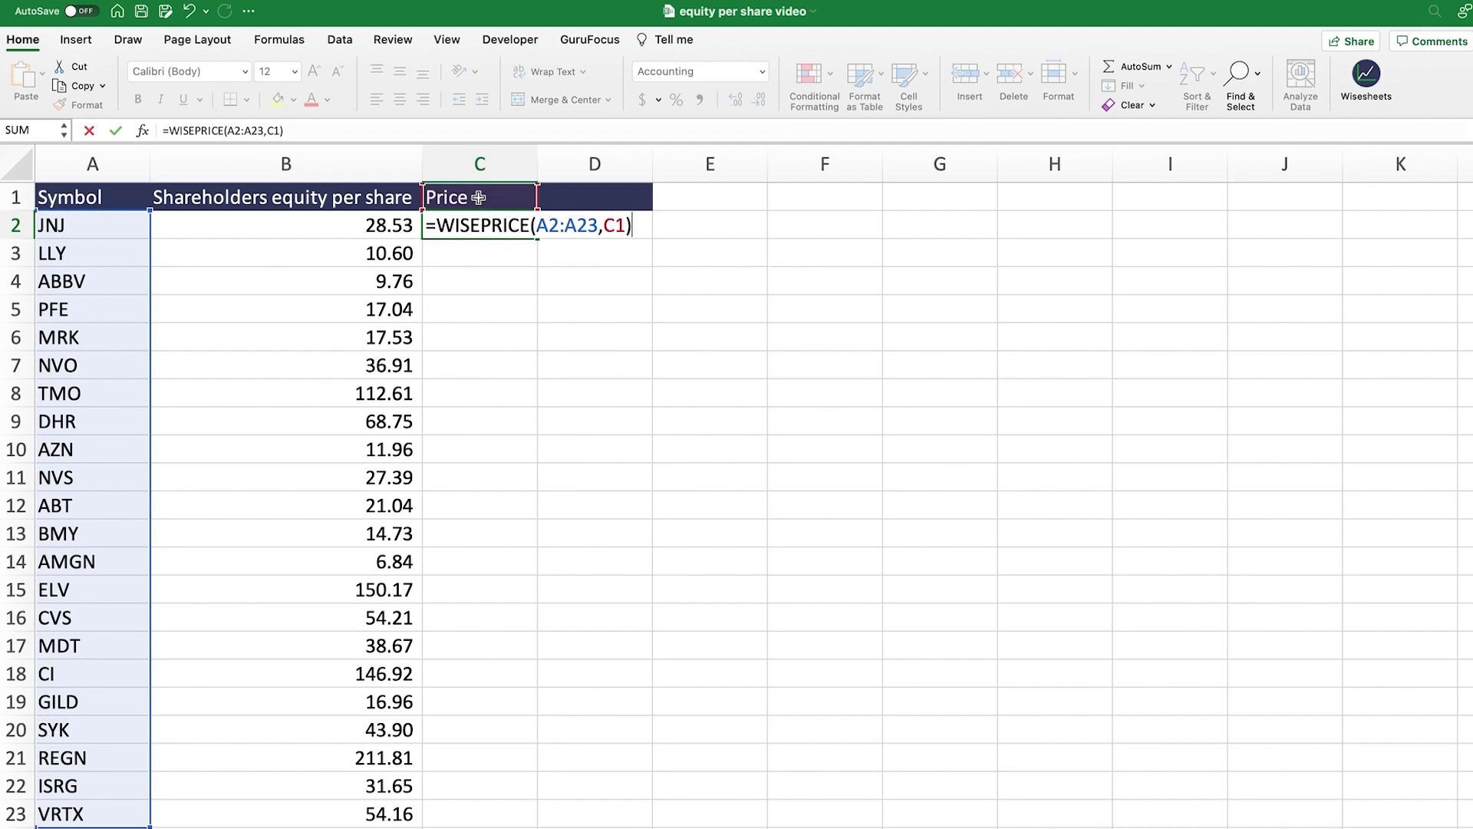
pyautogui.press('Return')
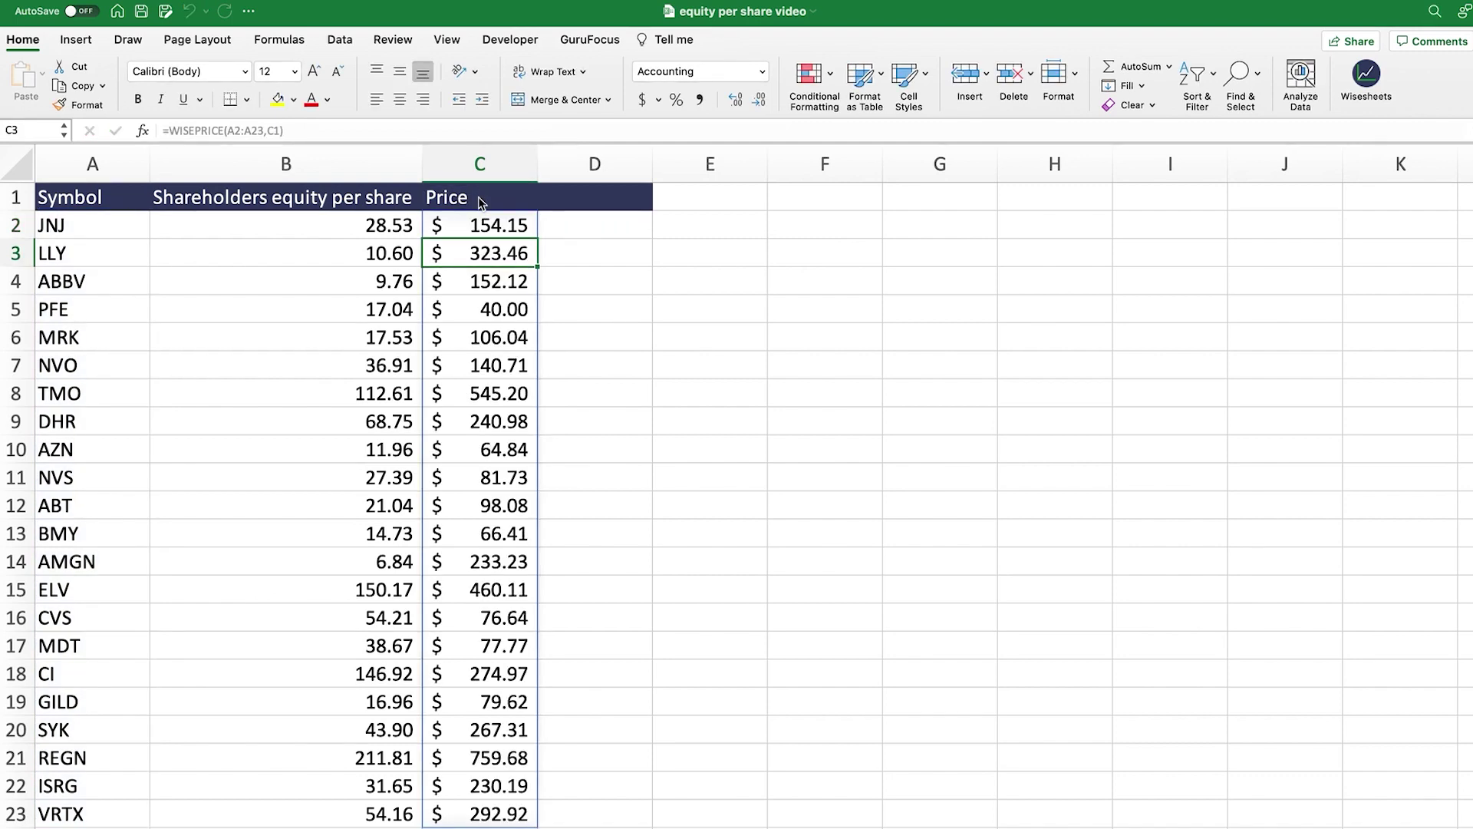
# - Review the prices in C2:C23 and compare the first companies' equity per share with their stock price
pyautogui.click(484, 235)
pyautogui.moveTo(484, 237); pyautogui.dragTo(518, 818)
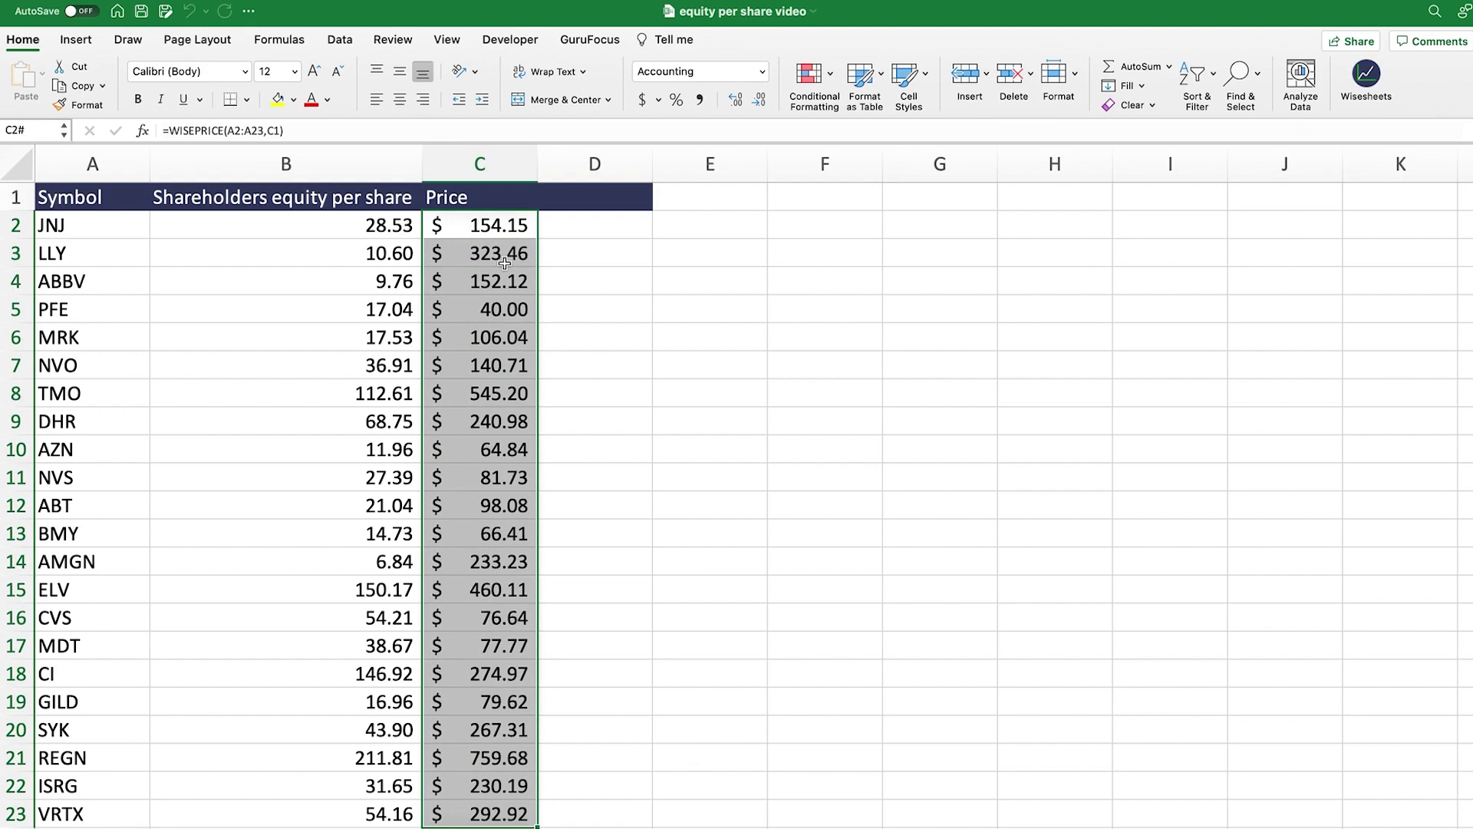
pyautogui.click(367, 233)
pyautogui.click(454, 230)
pyautogui.click(384, 256)
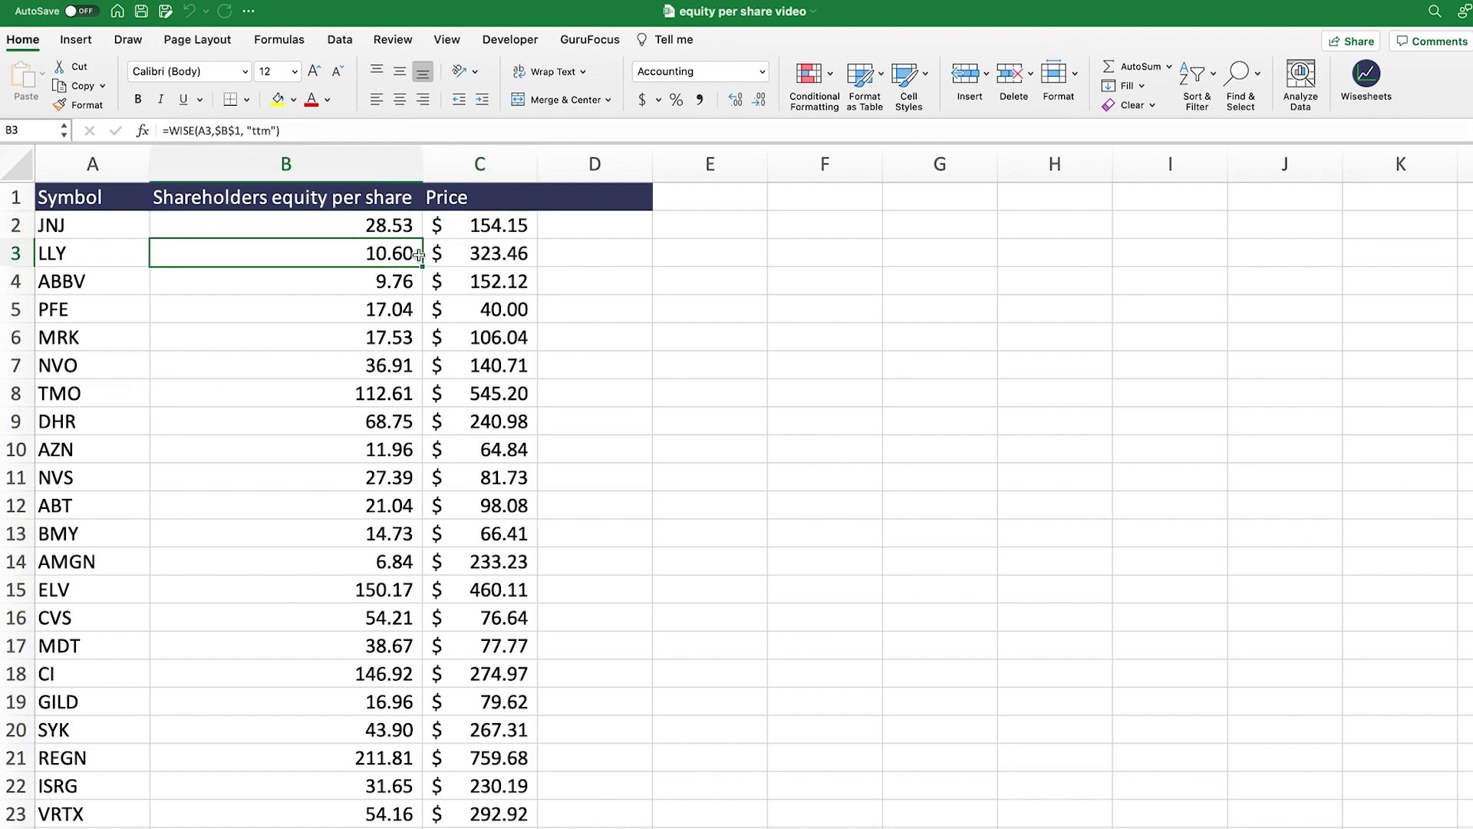
pyautogui.click(476, 255)
# - Add the column heading Equity per share multiple in D1 and autofit column D to it
pyautogui.click(597, 204)
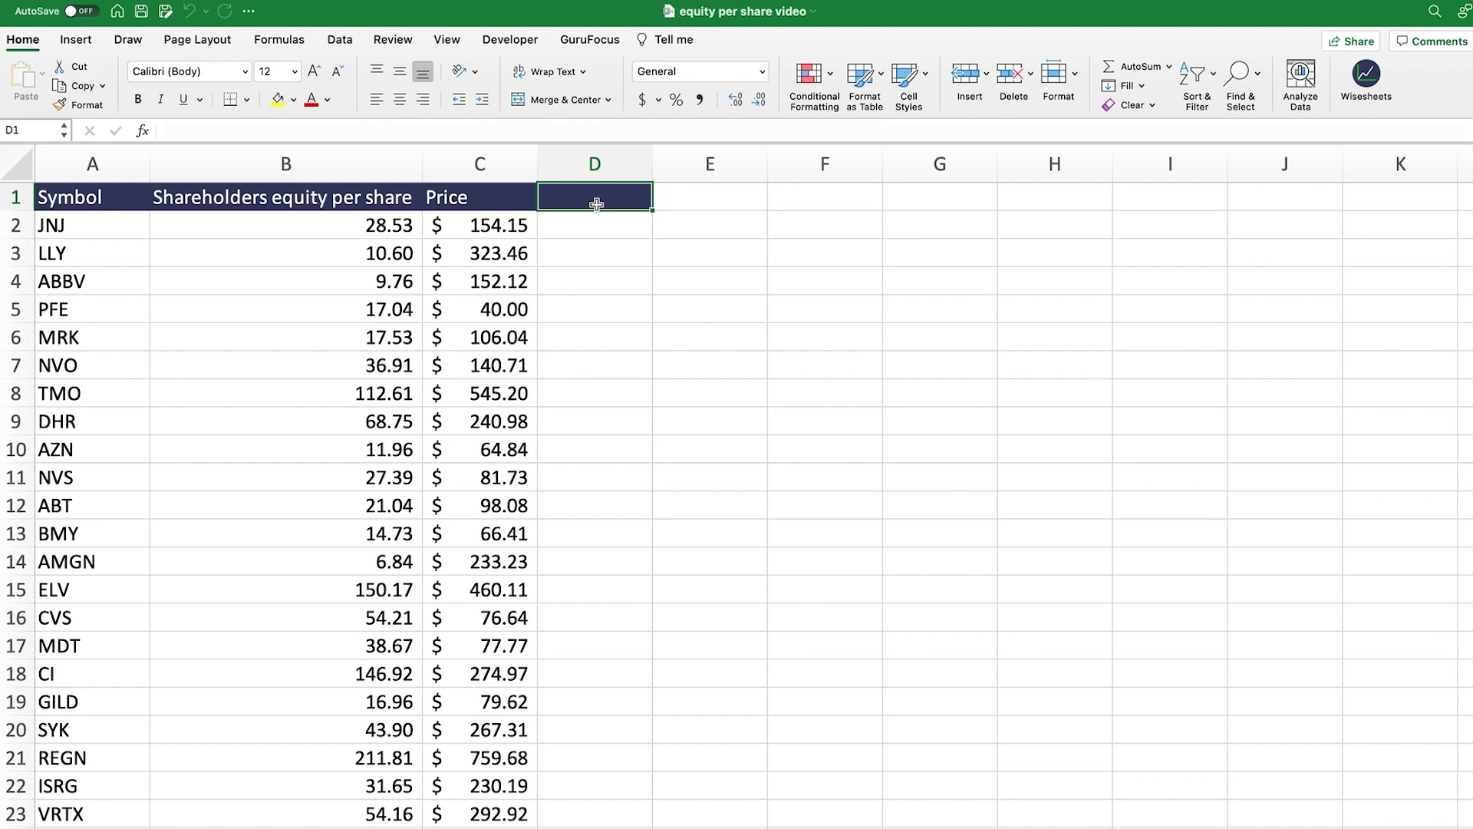
pyautogui.write('Equity per')
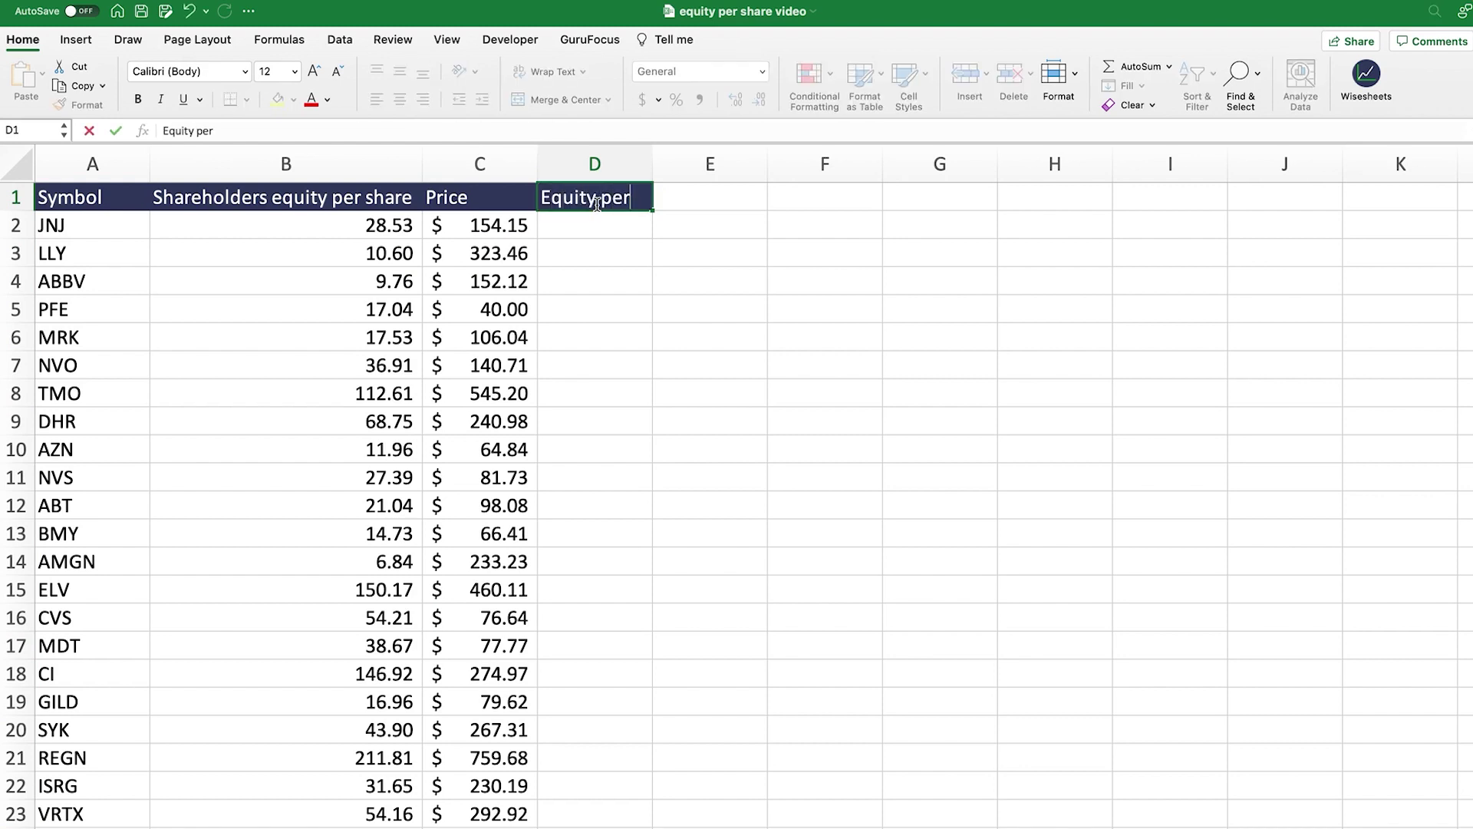
pyautogui.write(' share multiple')
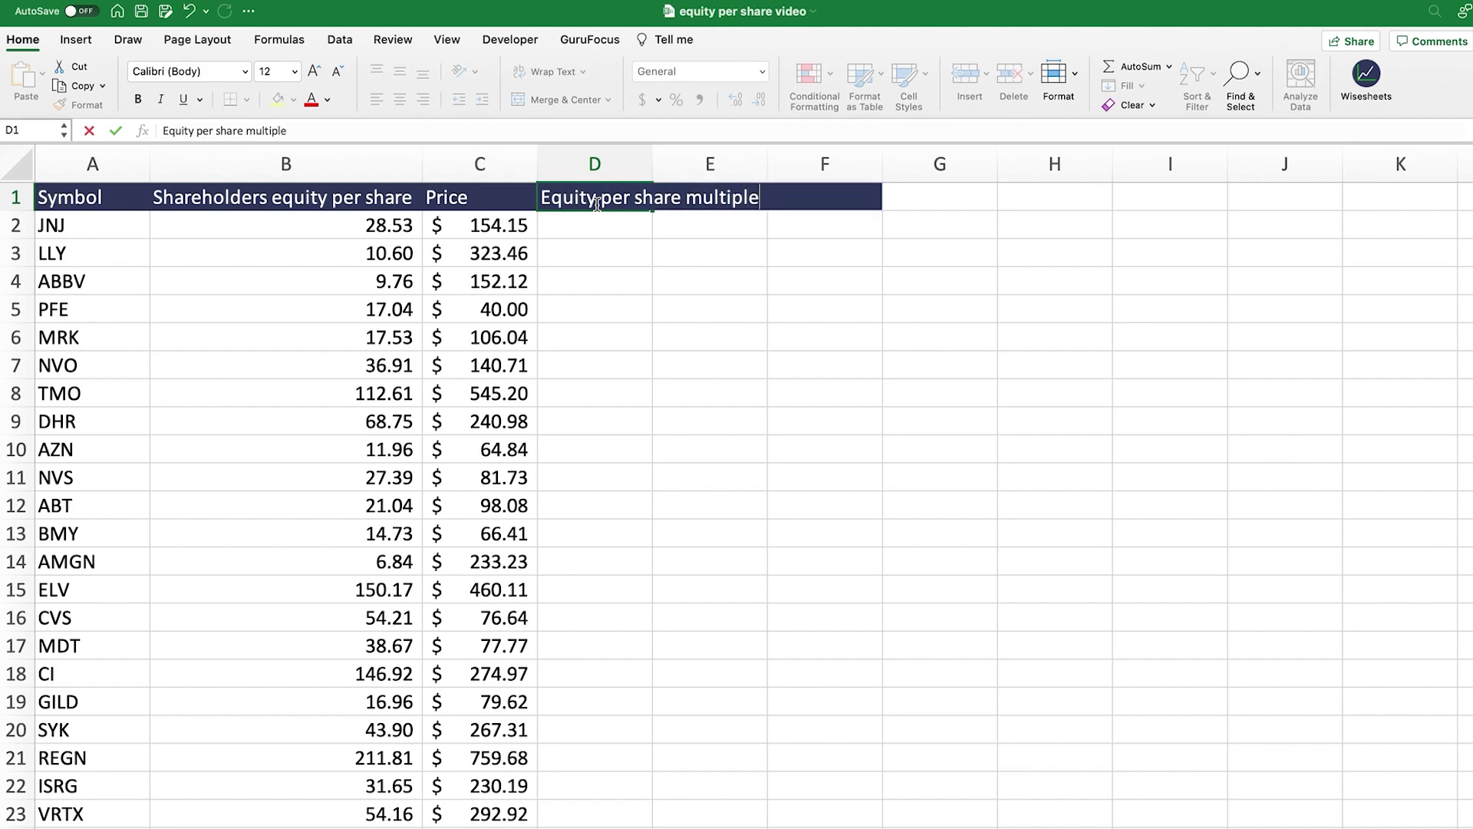
pyautogui.press('Return')
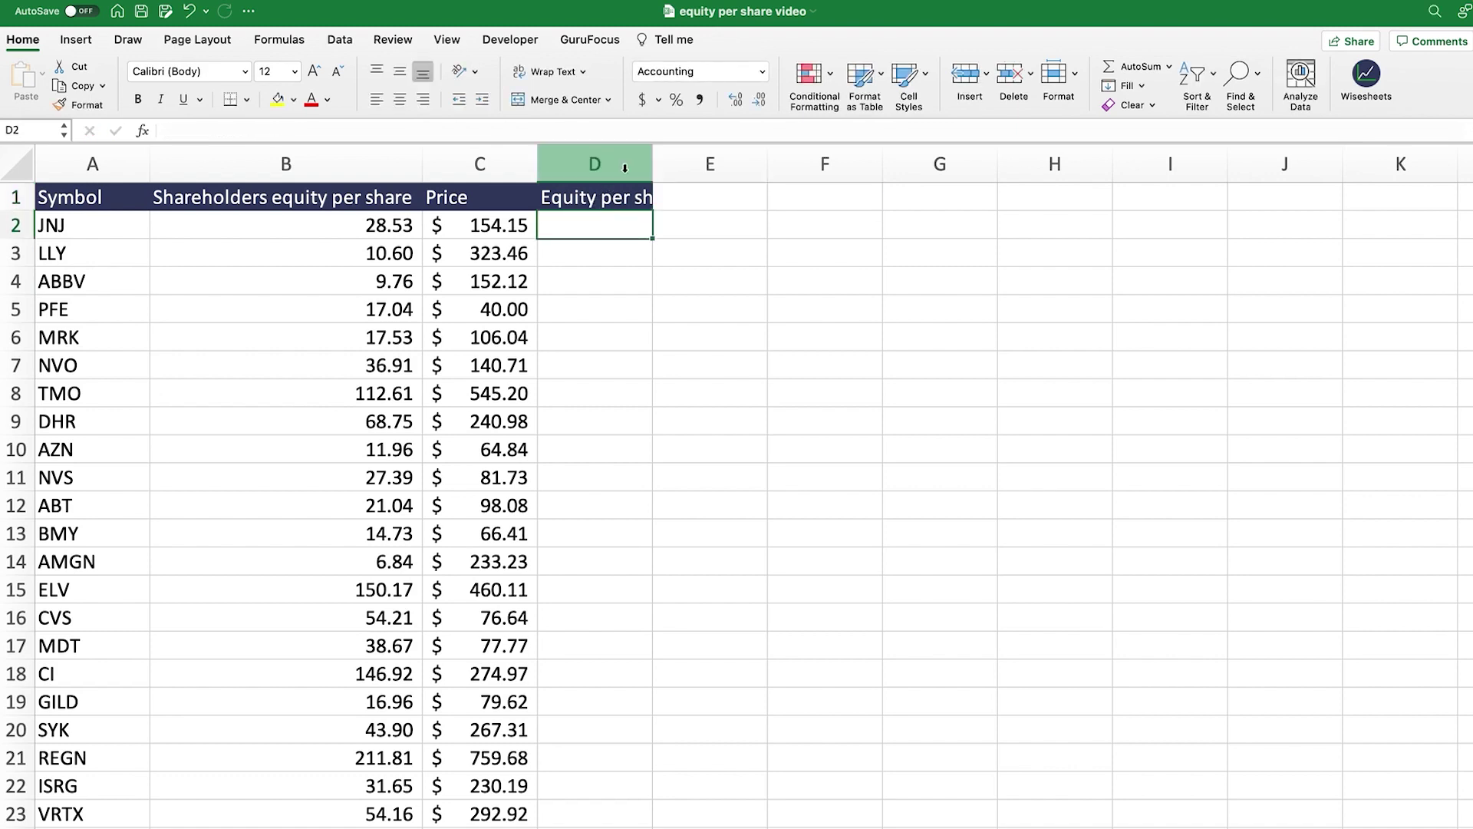
pyautogui.doubleClick(653, 158)
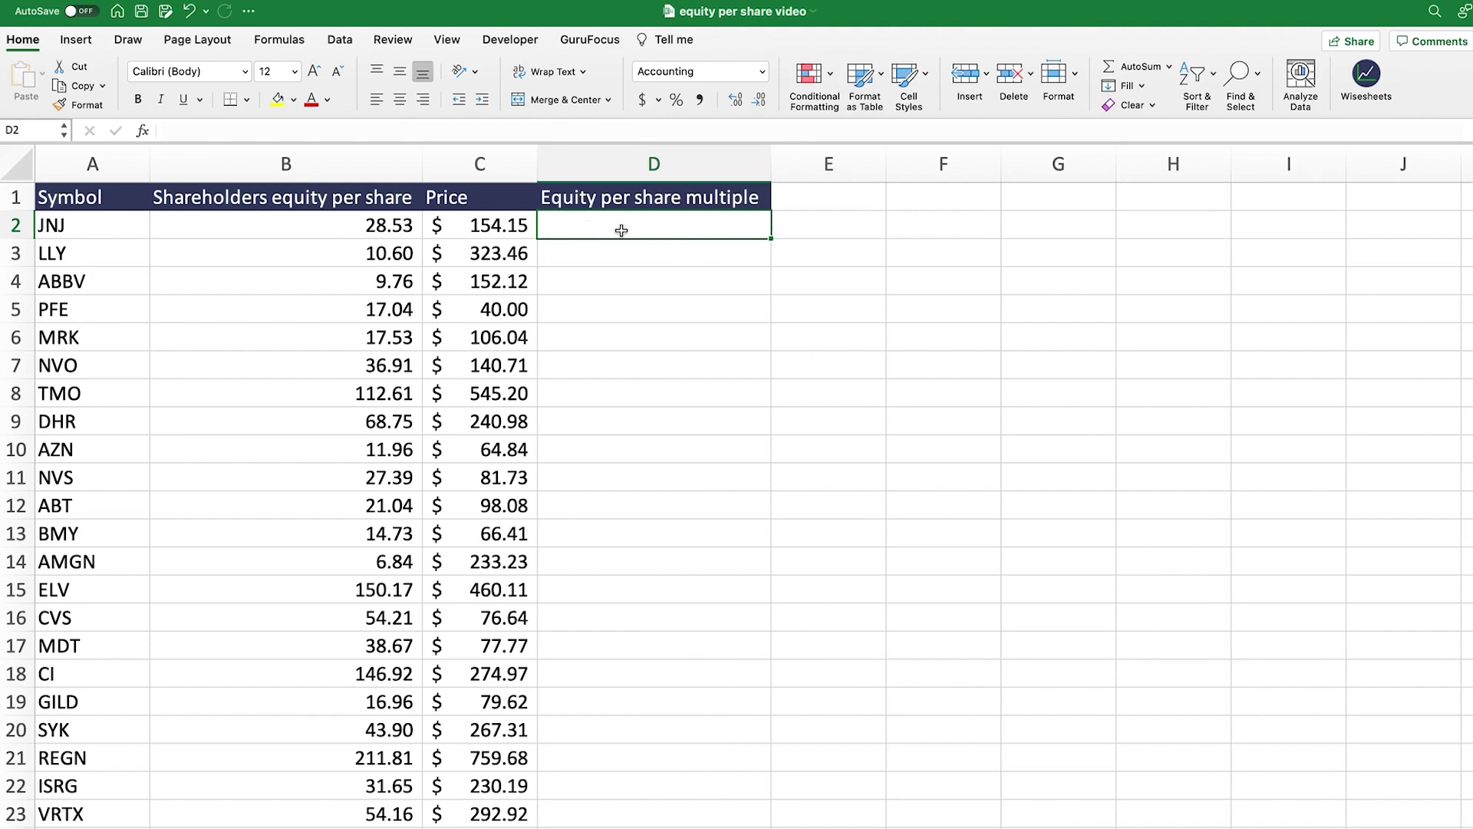
# - Enter =C2/B2 in D2 to divide the price by the shareholders equity per share
pyautogui.write('=')
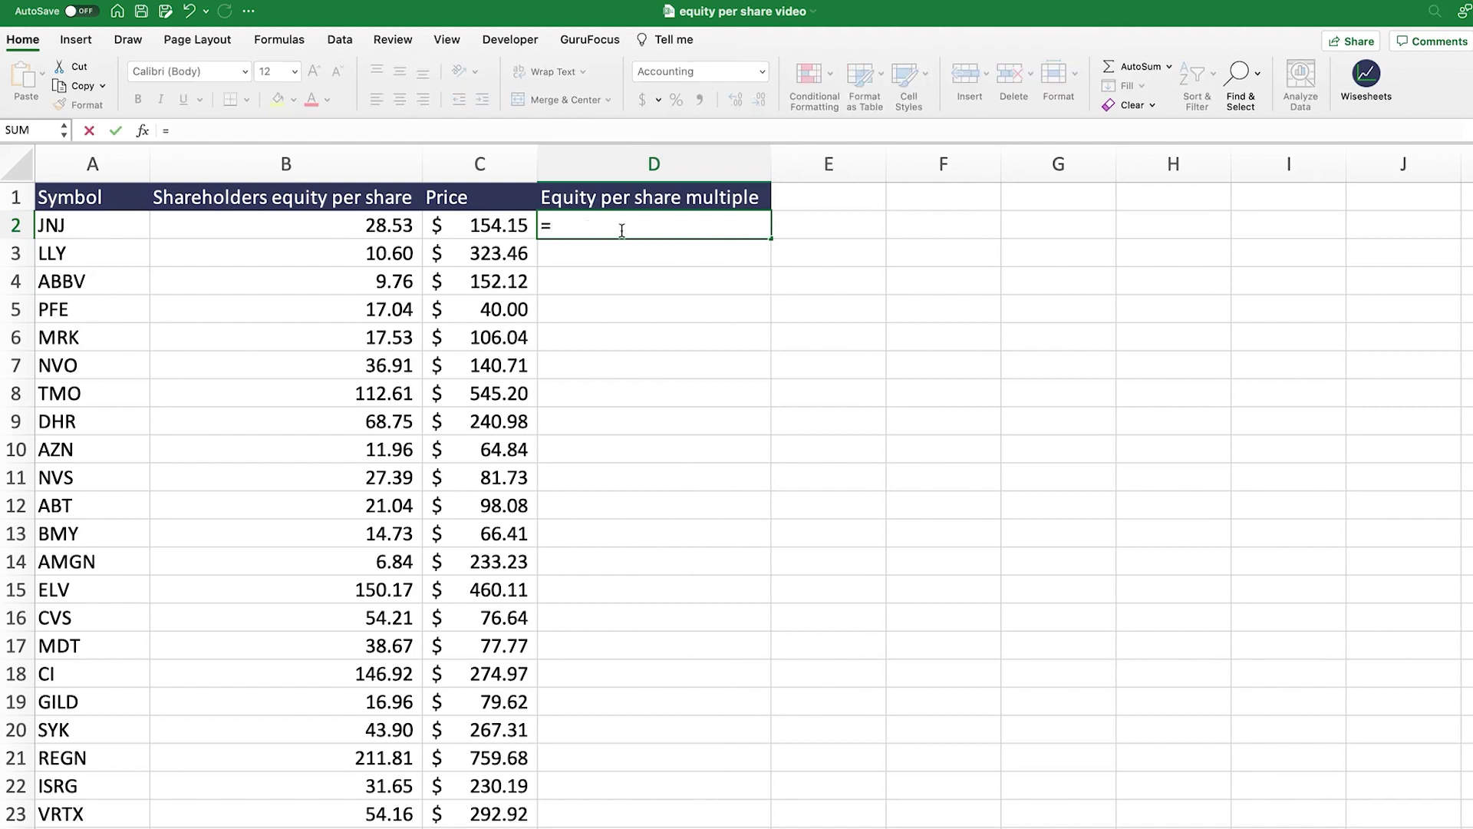
pyautogui.click(478, 227)
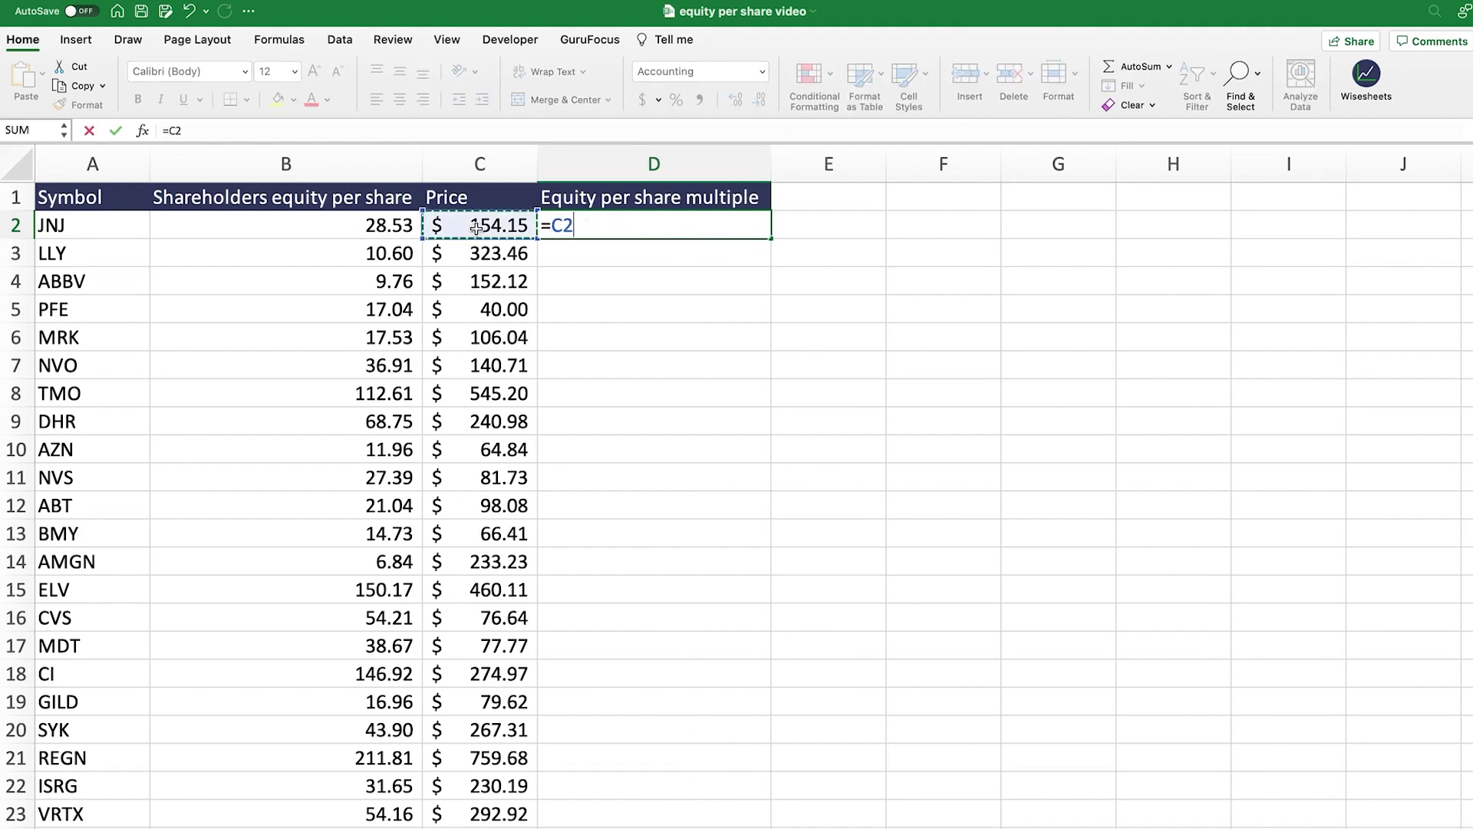
pyautogui.write('/')
pyautogui.click(288, 225)
pyautogui.press('Return')
pyautogui.click(679, 225)
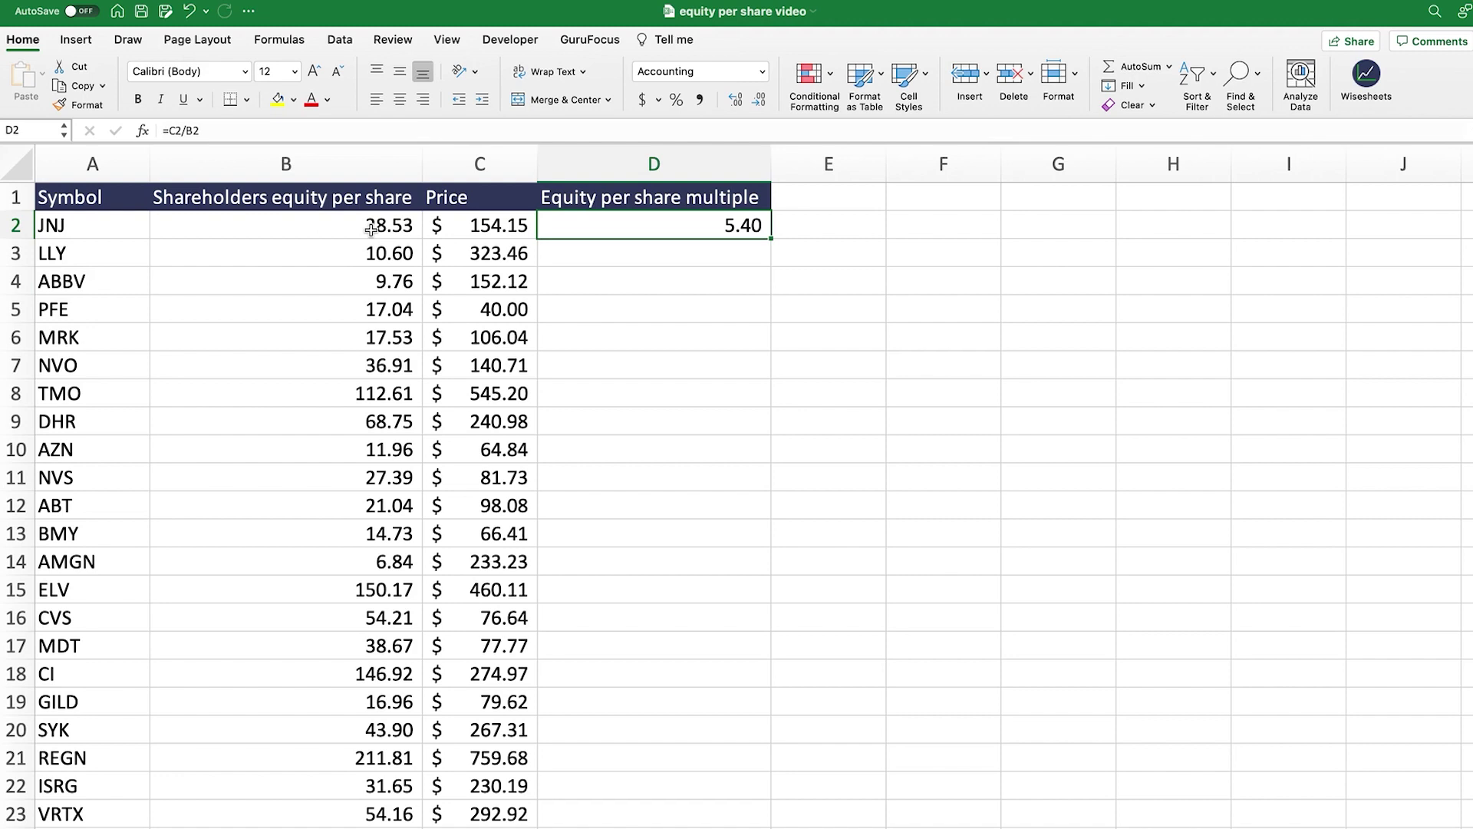
# - Fill the multiple formula in D2 down to D23
pyautogui.click(471, 226)
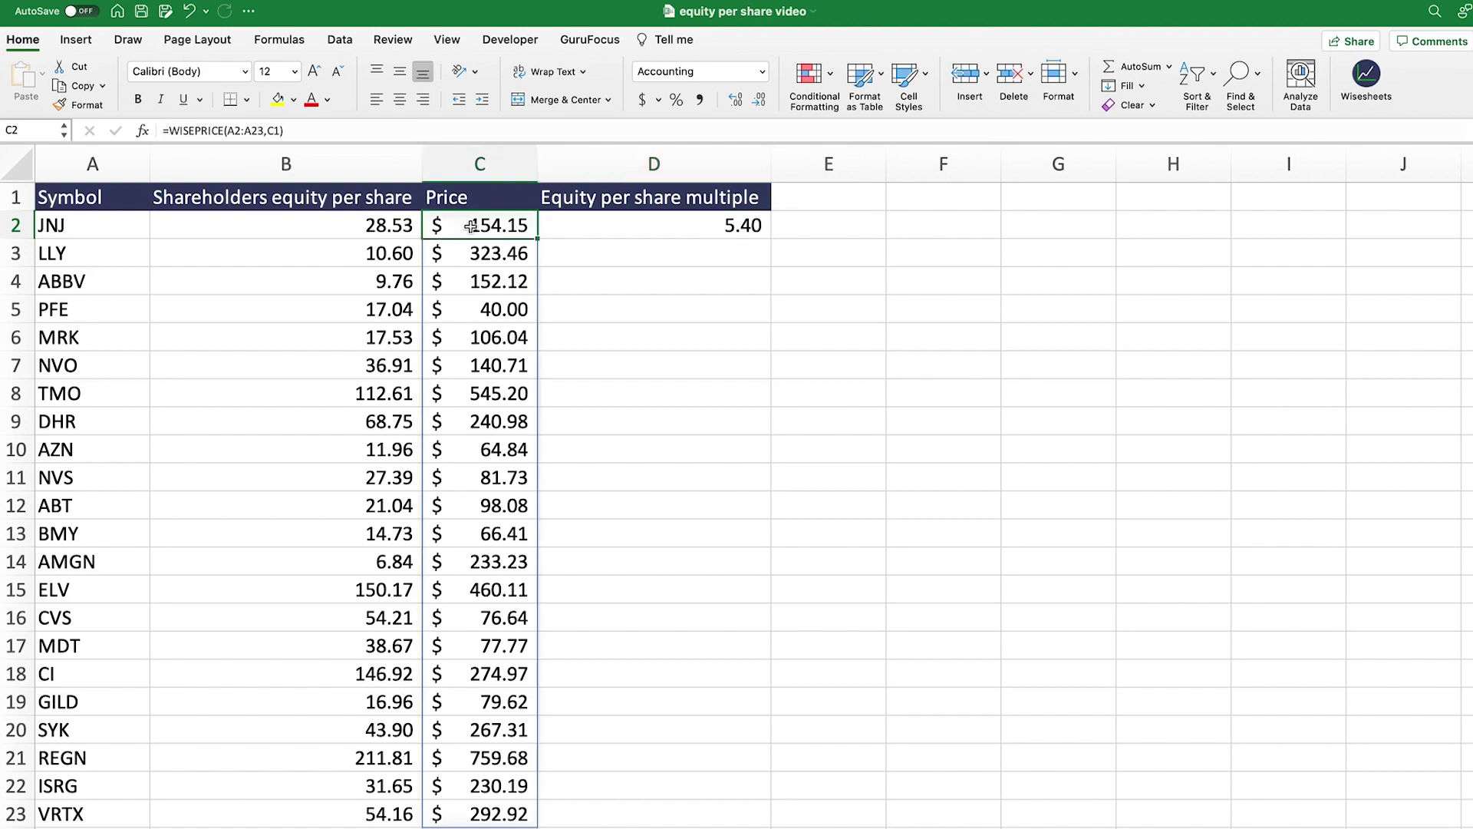
pyautogui.click(672, 229)
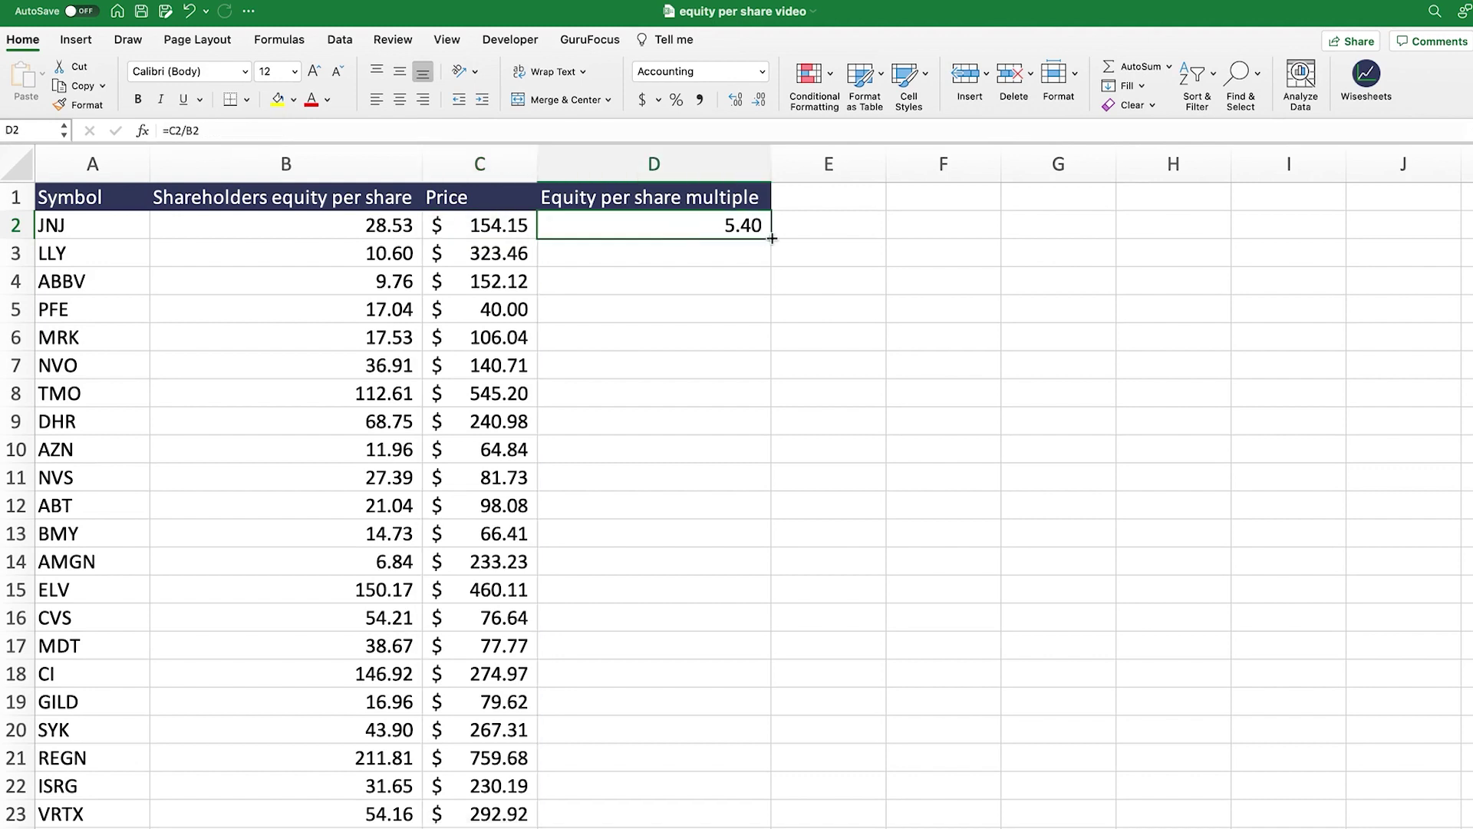
pyautogui.moveTo(772, 238); pyautogui.dragTo(753, 745)
pyautogui.moveTo(770, 239); pyautogui.dragTo(690, 821)
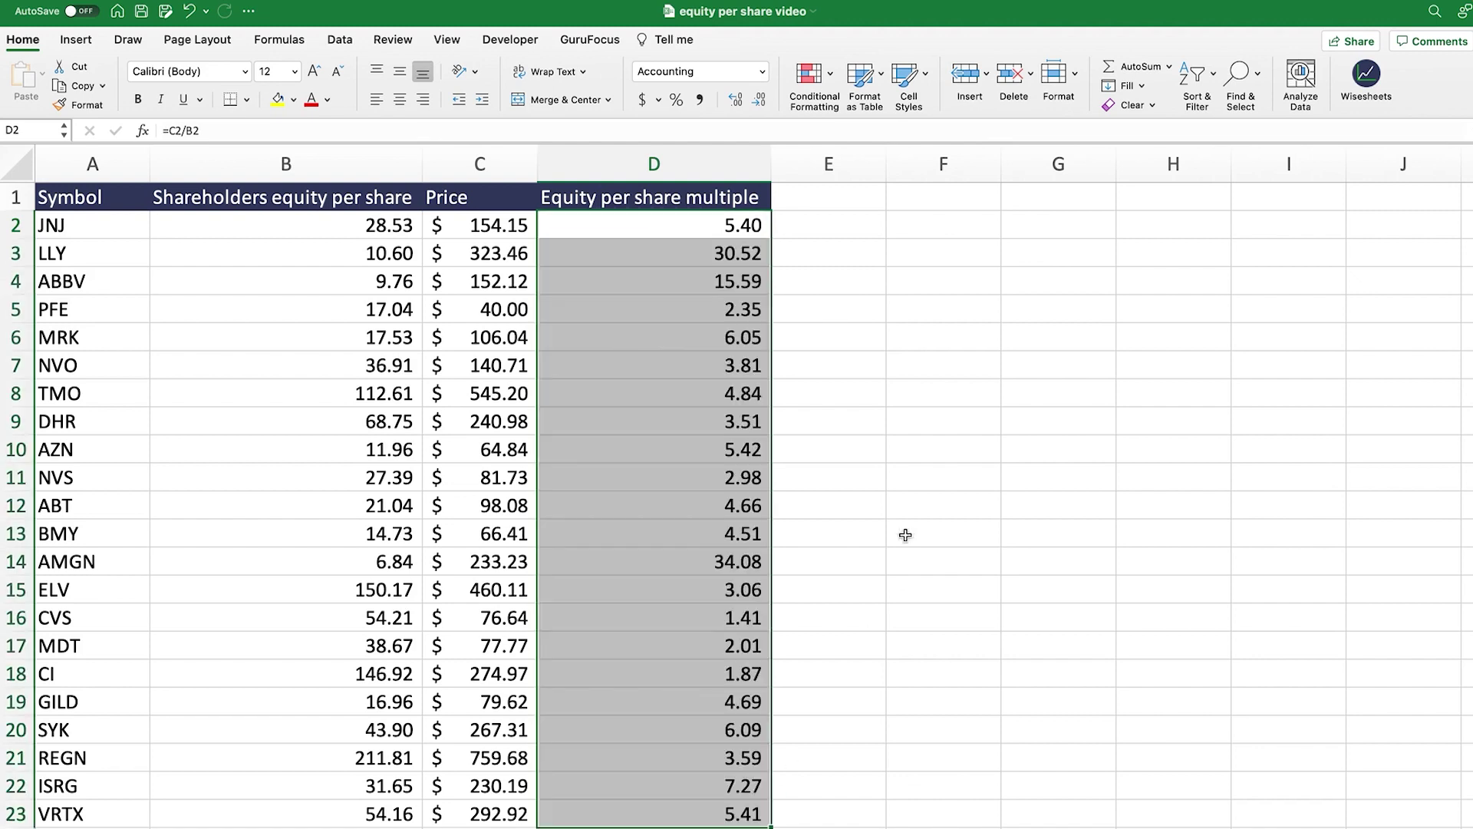
pyautogui.click(938, 476)
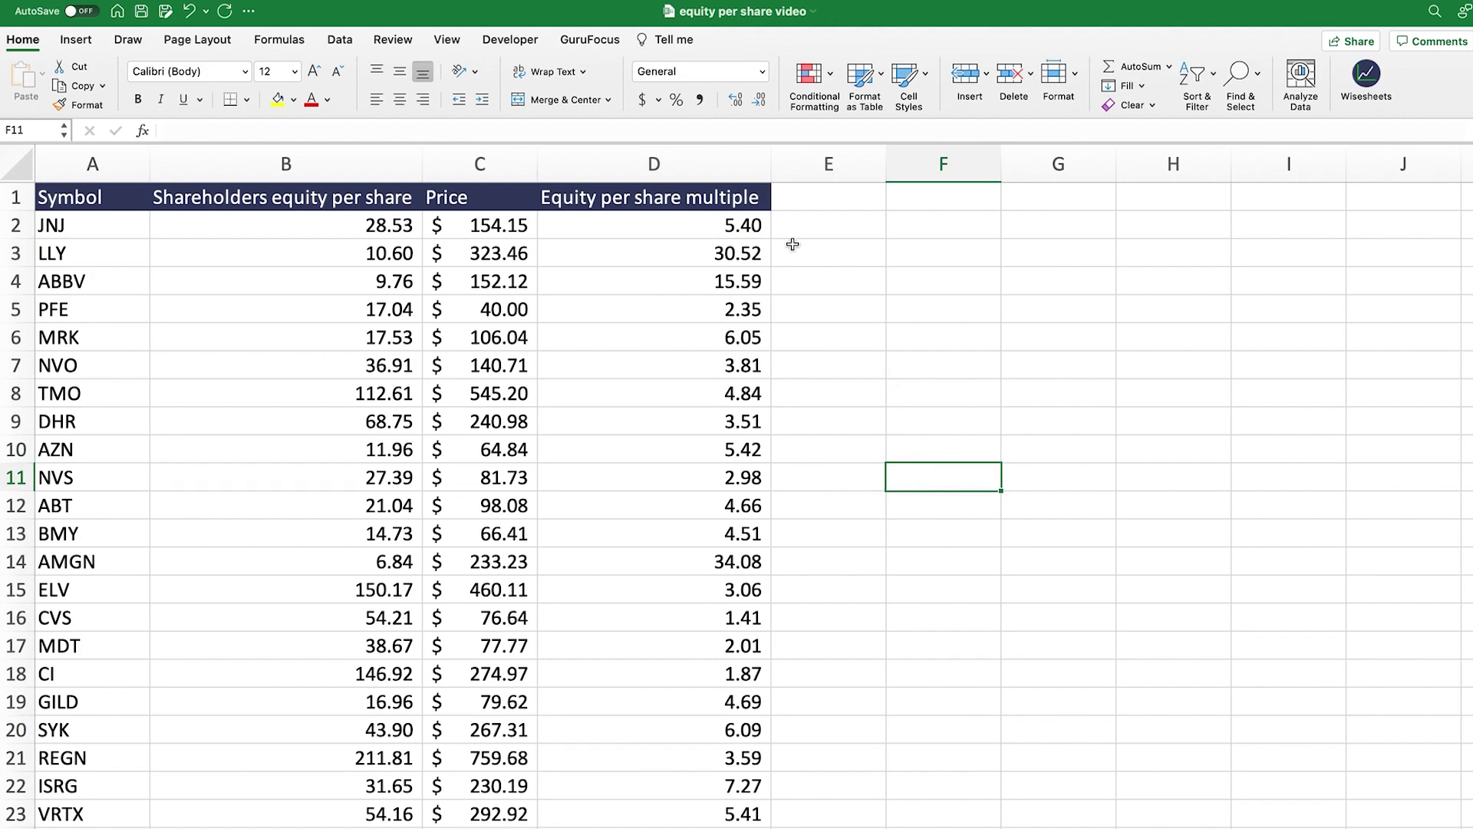
# - Examine the equity per share multiples in D2:D23, comparing the lowest ones, such as CVS and MDT, with the rest
pyautogui.moveTo(744, 227); pyautogui.dragTo(732, 813)
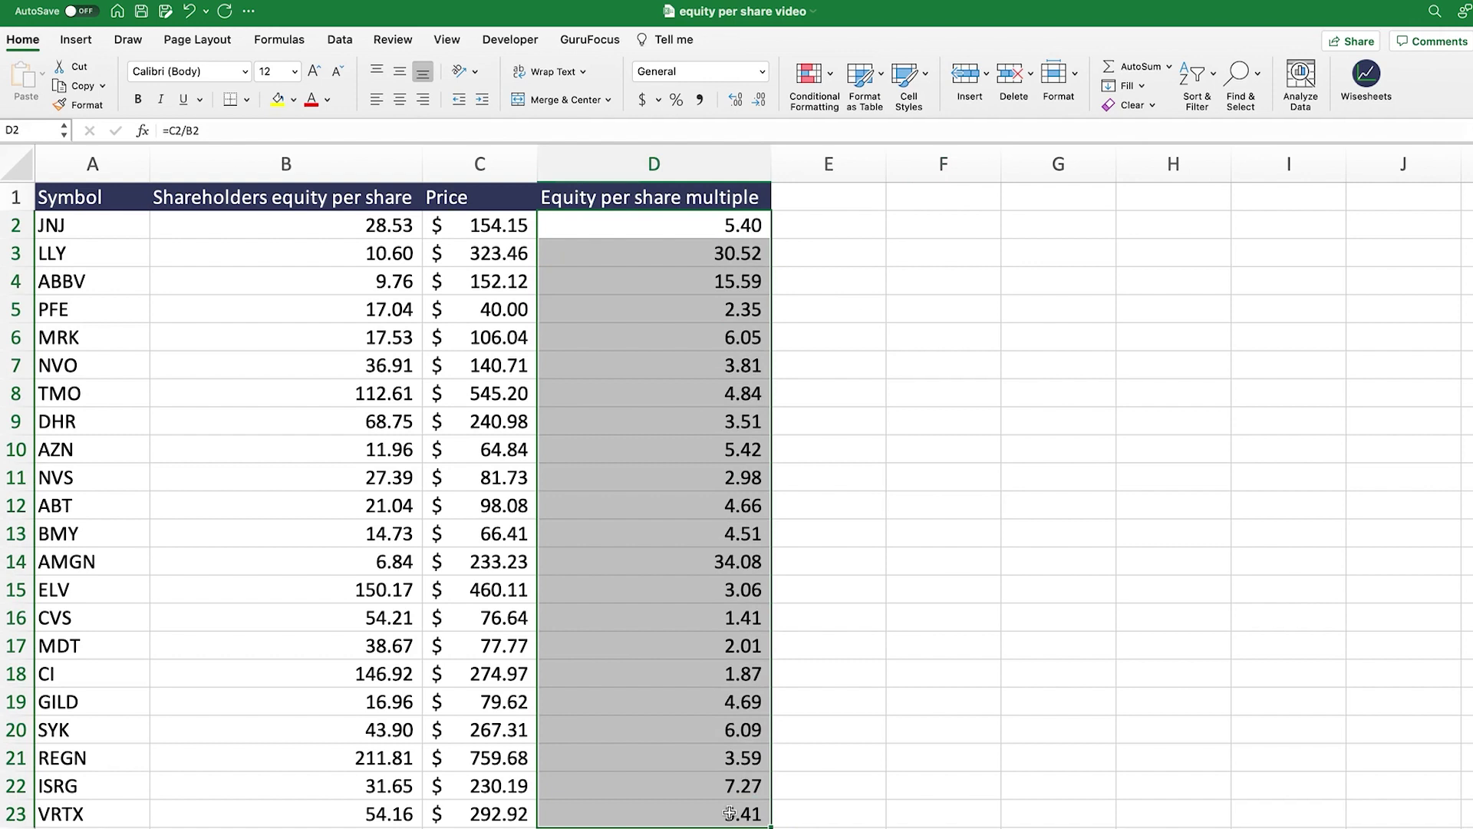
pyautogui.click(723, 616)
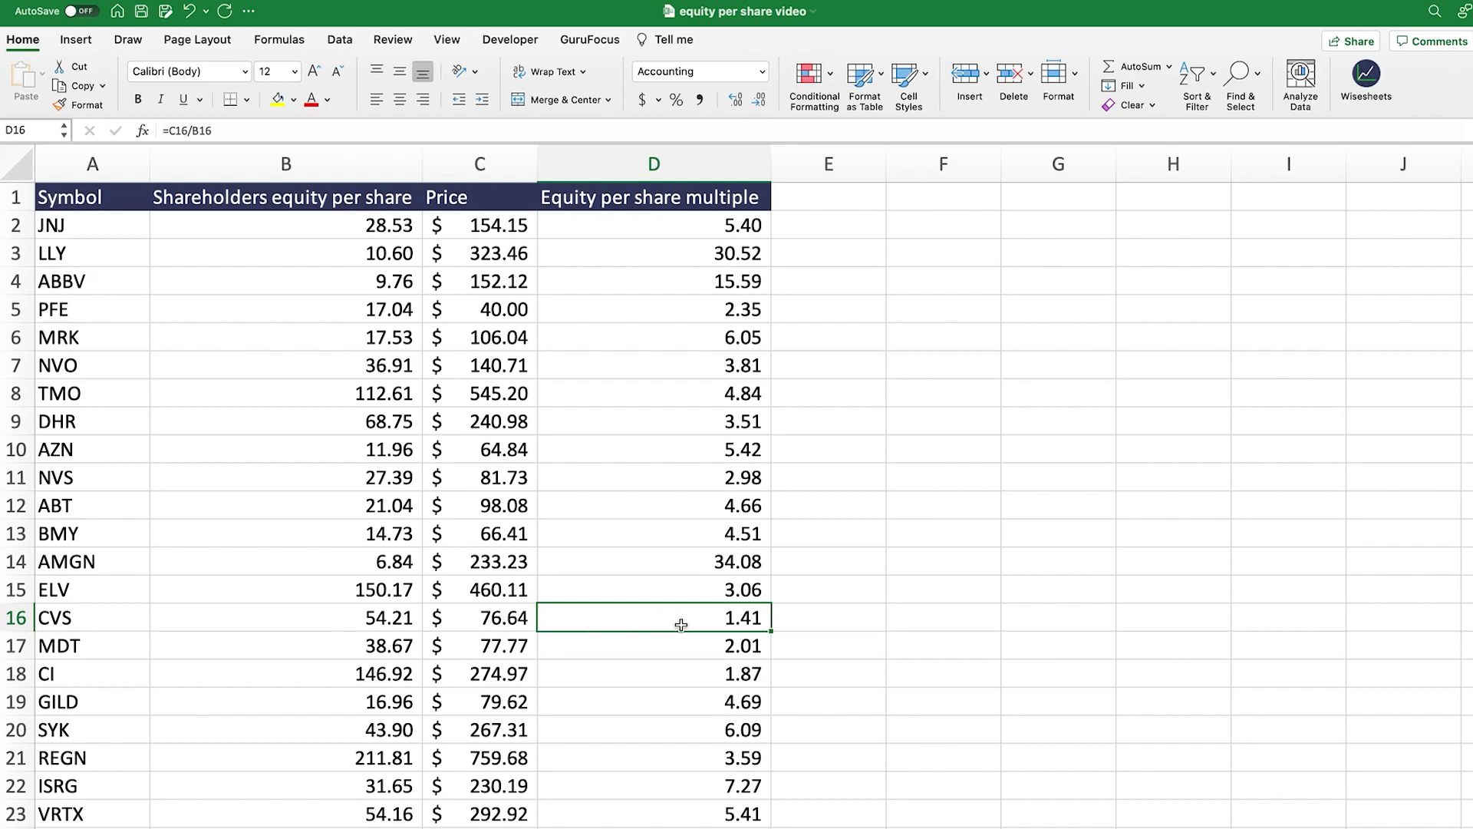
pyautogui.click(698, 650)
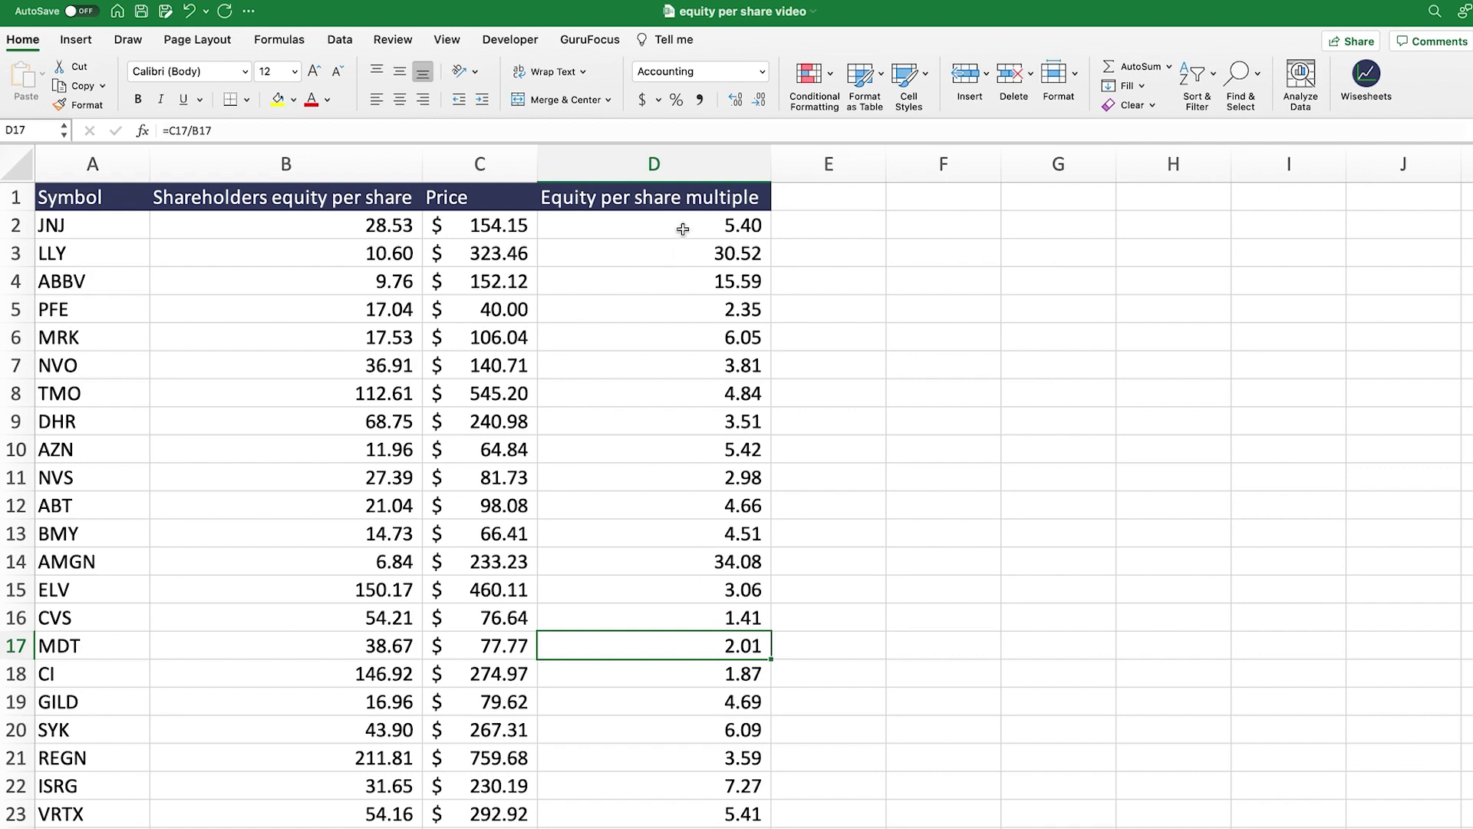
pyautogui.moveTo(682, 228); pyautogui.dragTo(715, 558)
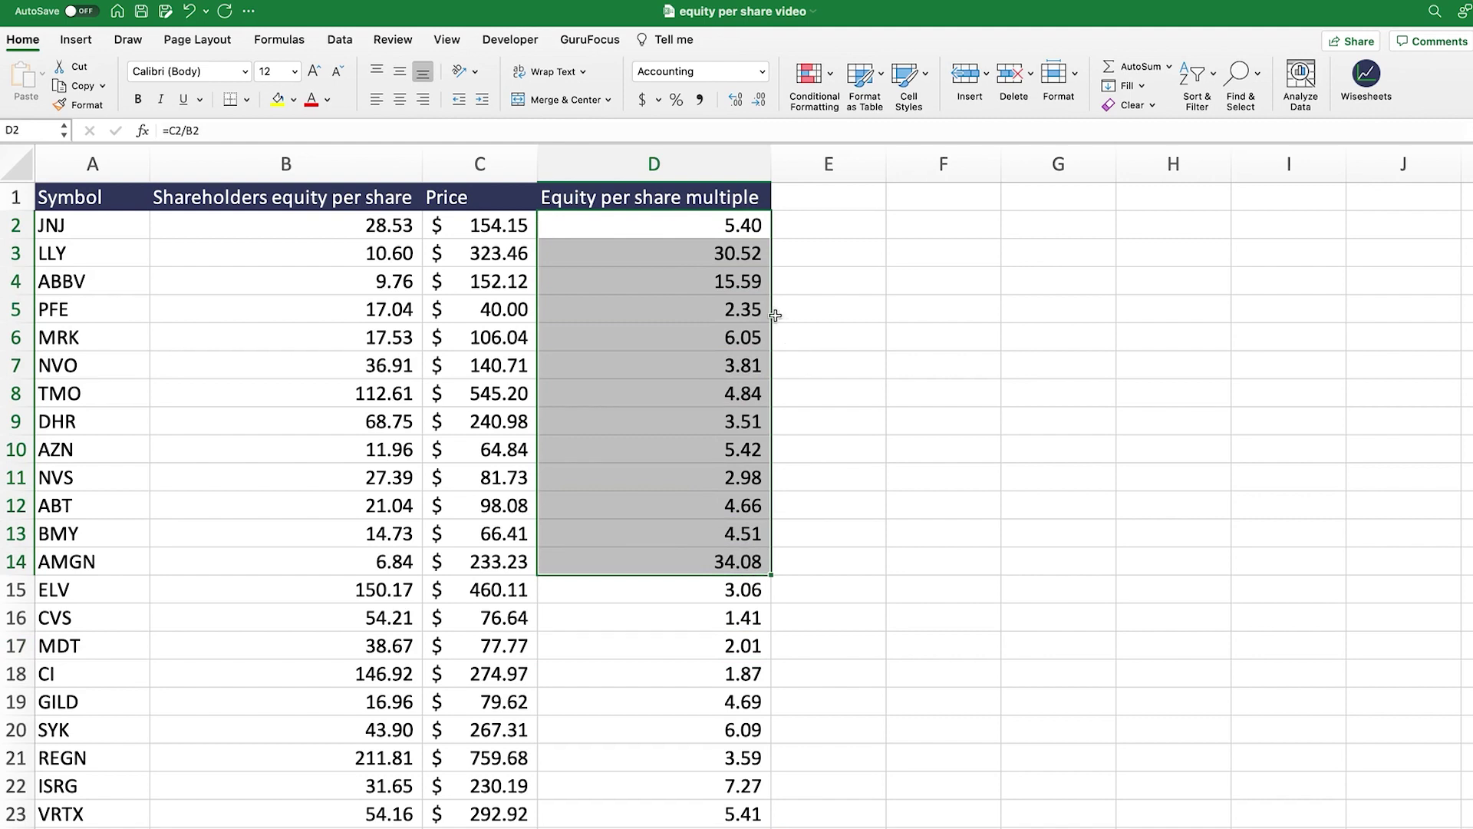
pyautogui.moveTo(643, 229); pyautogui.dragTo(712, 820)
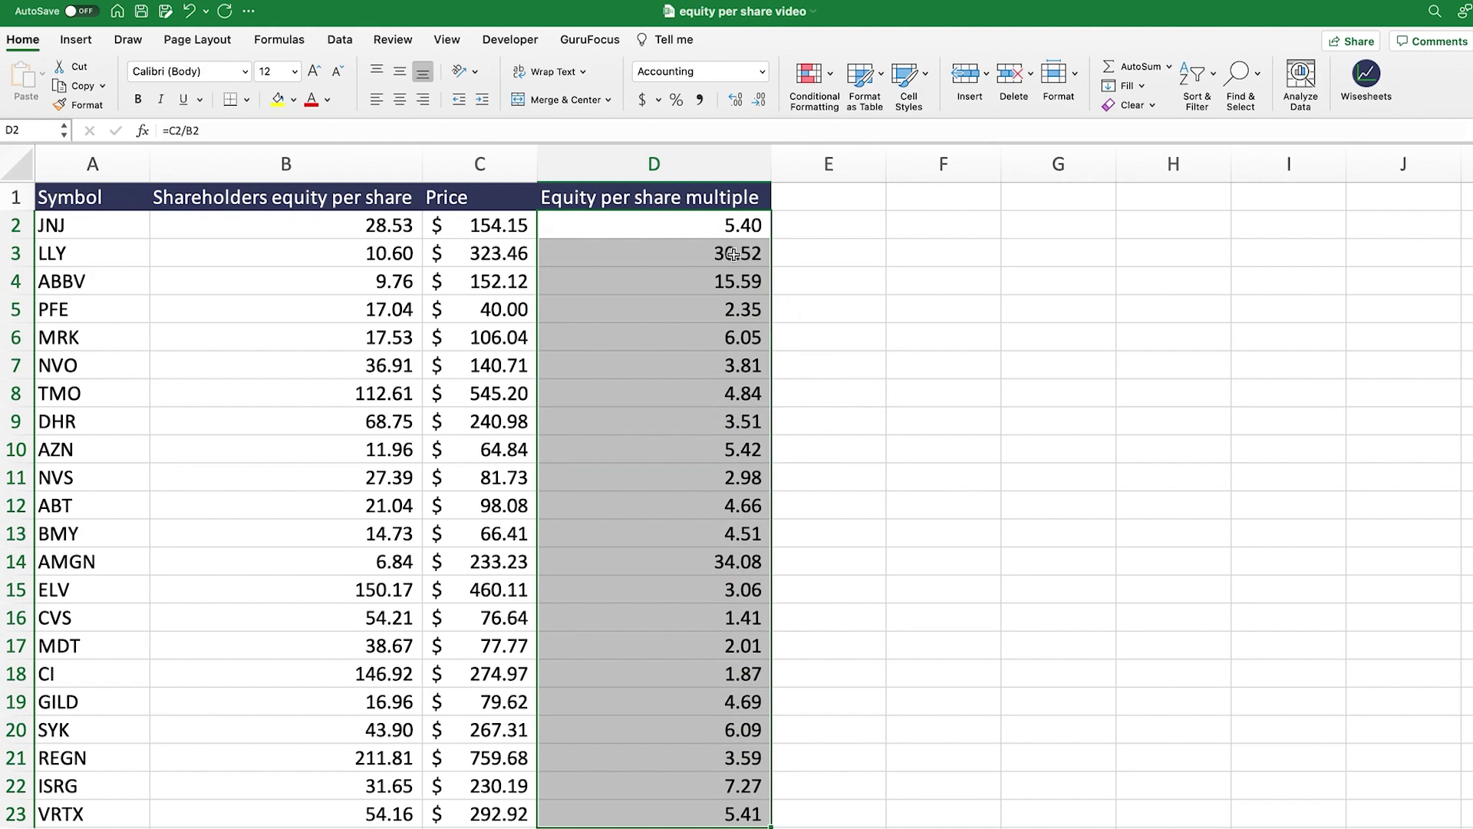
pyautogui.click(669, 225)
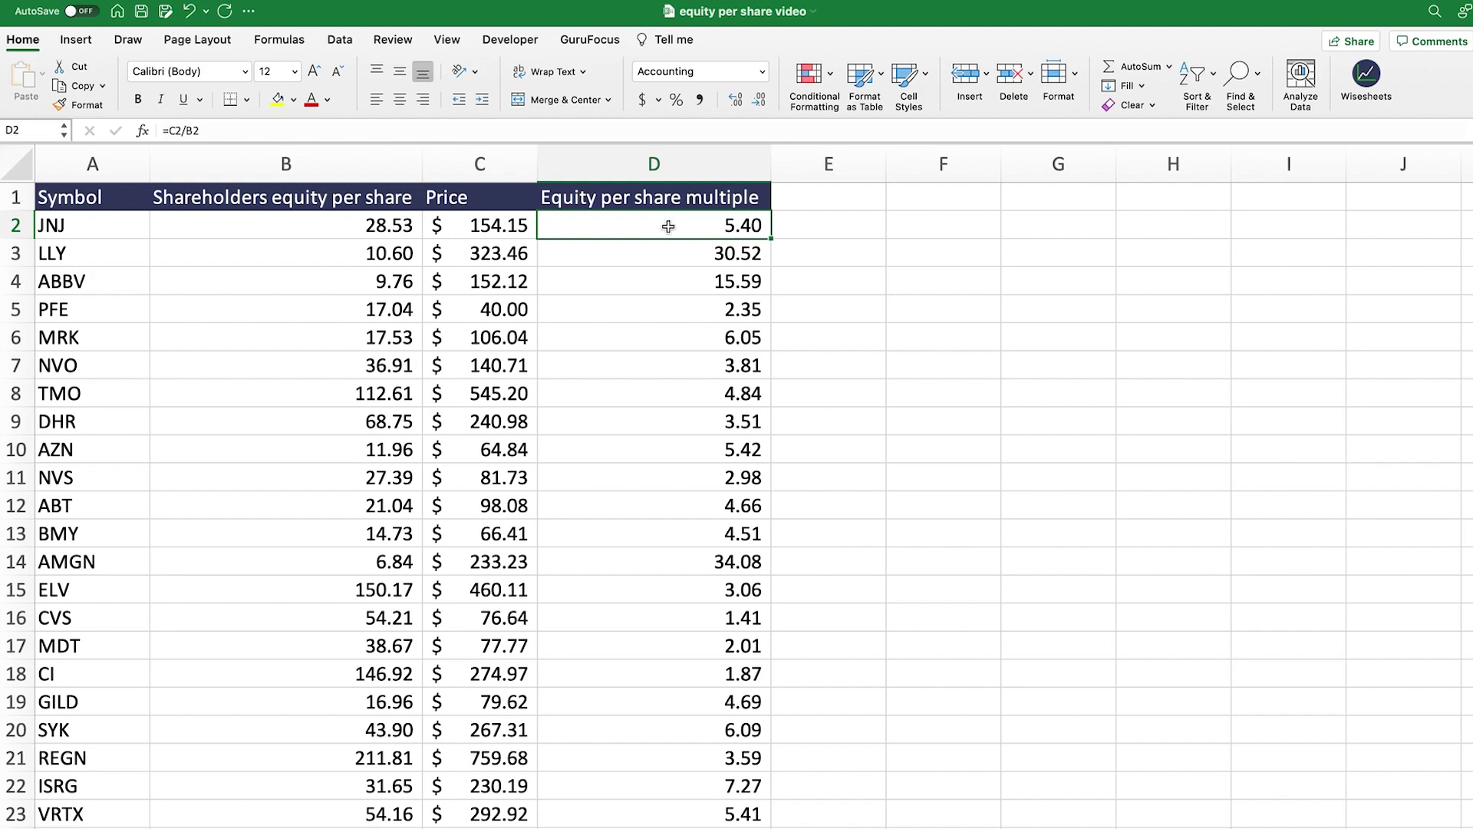
pyautogui.moveTo(366, 229); pyautogui.dragTo(655, 819)
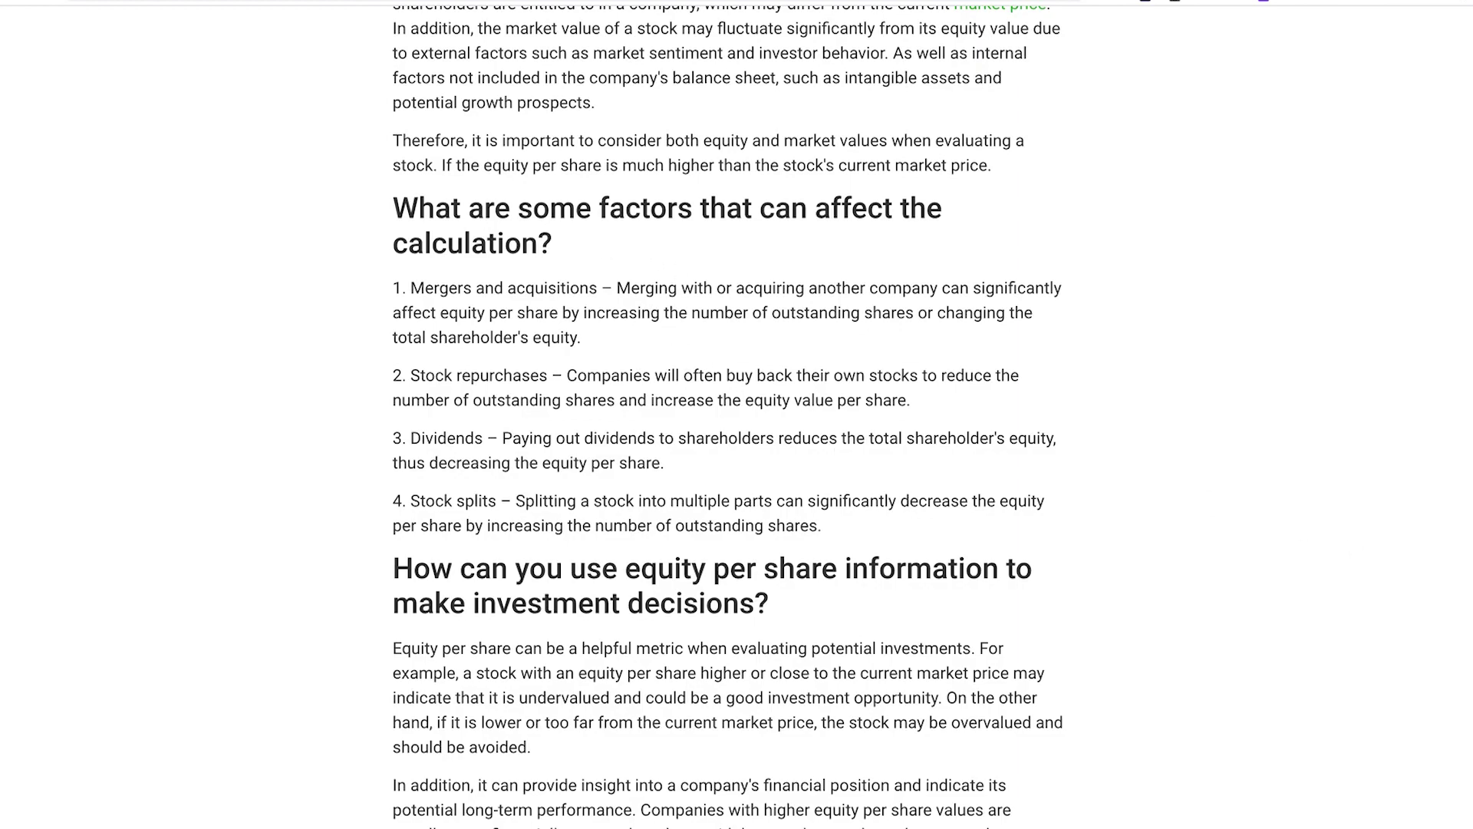
# - In the Wisesheets Blog article on equity per share, find the factors affecting the calculation and highlight each of the four in turn
pyautogui.scroll(20, 725, 414)
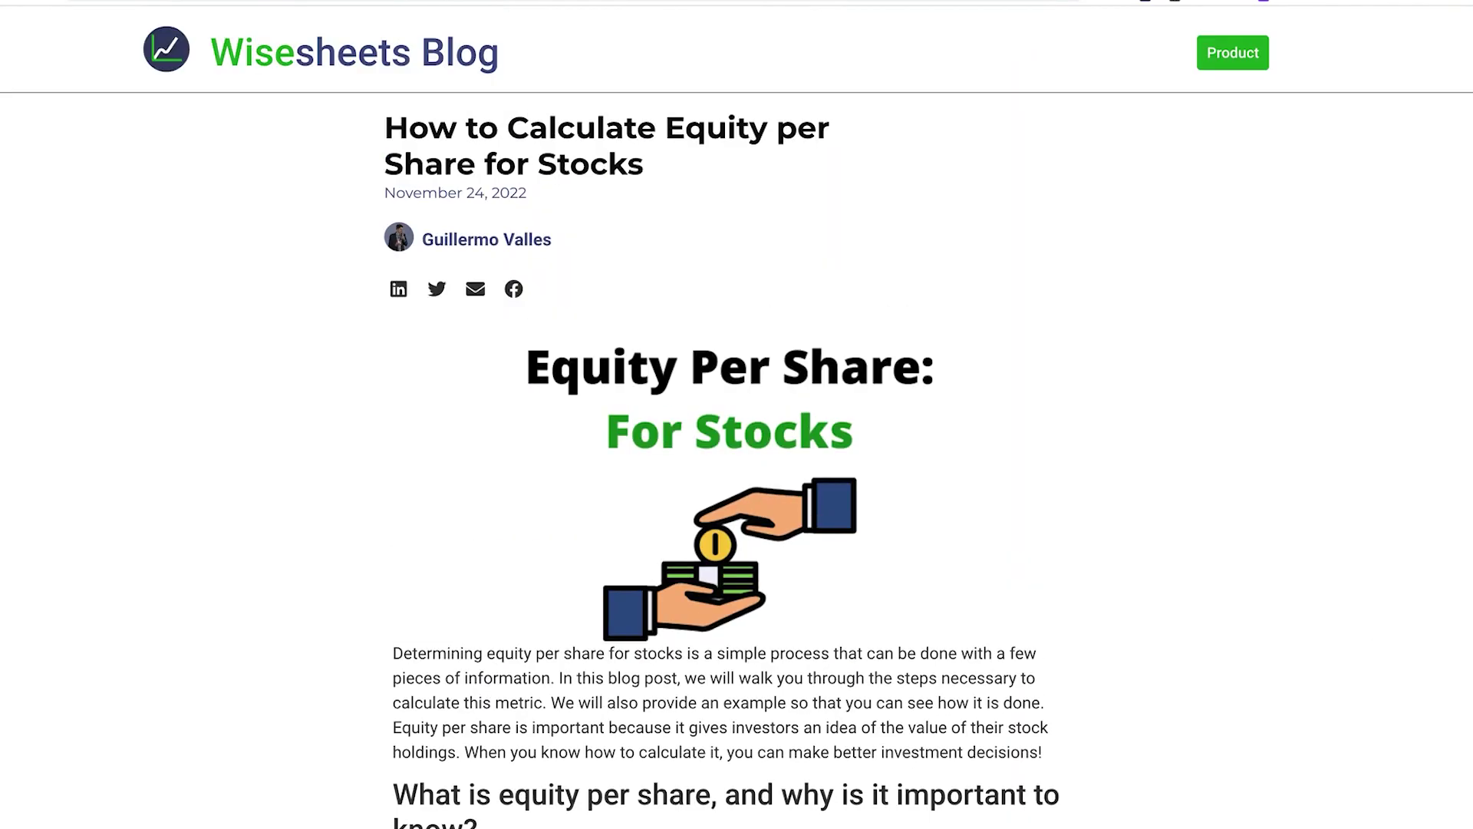
pyautogui.scroll(-20, 1467, 539)
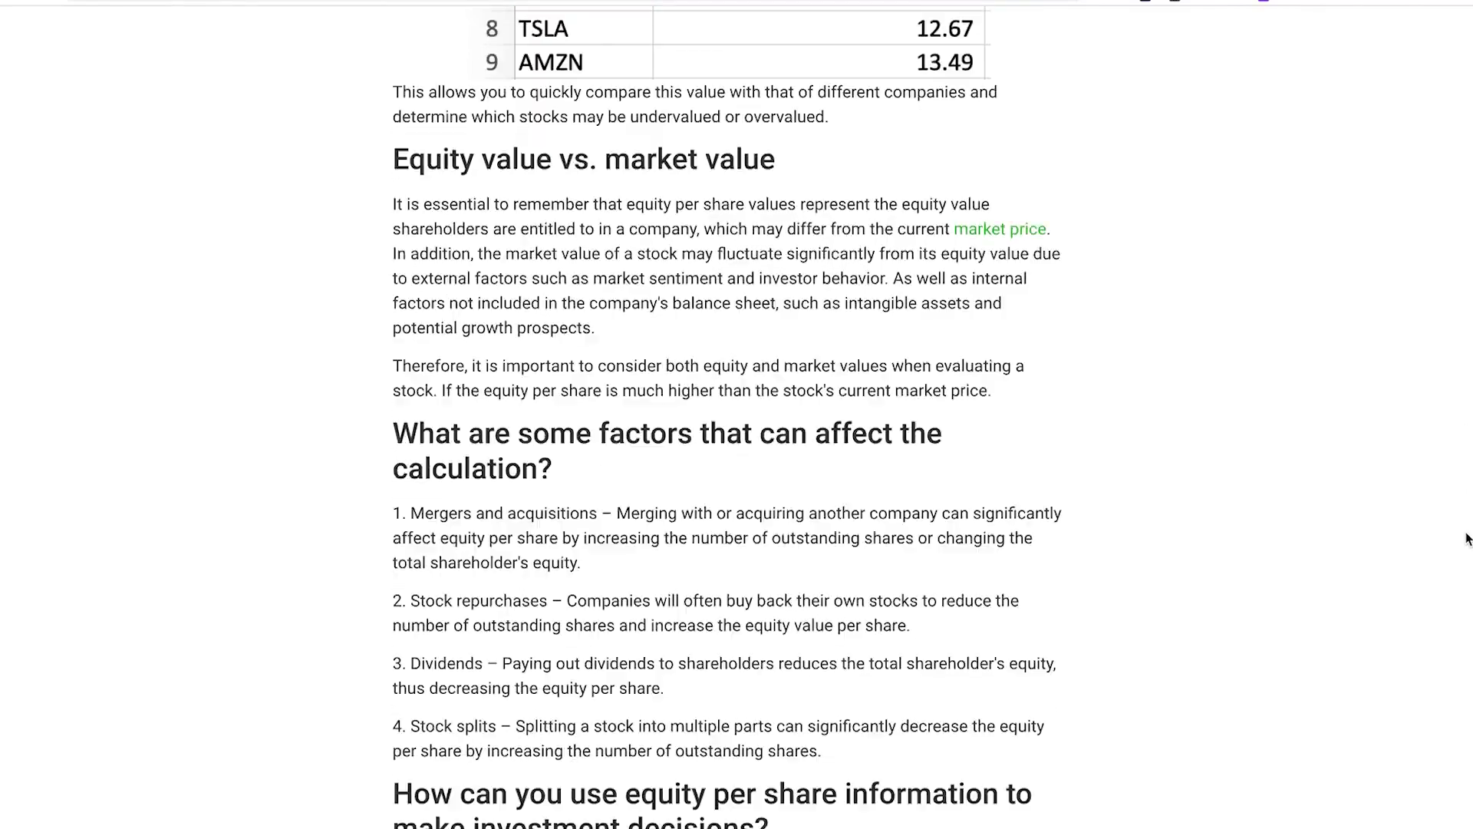
pyautogui.scroll(-7, 1467, 539)
pyautogui.scroll(4, 1467, 550)
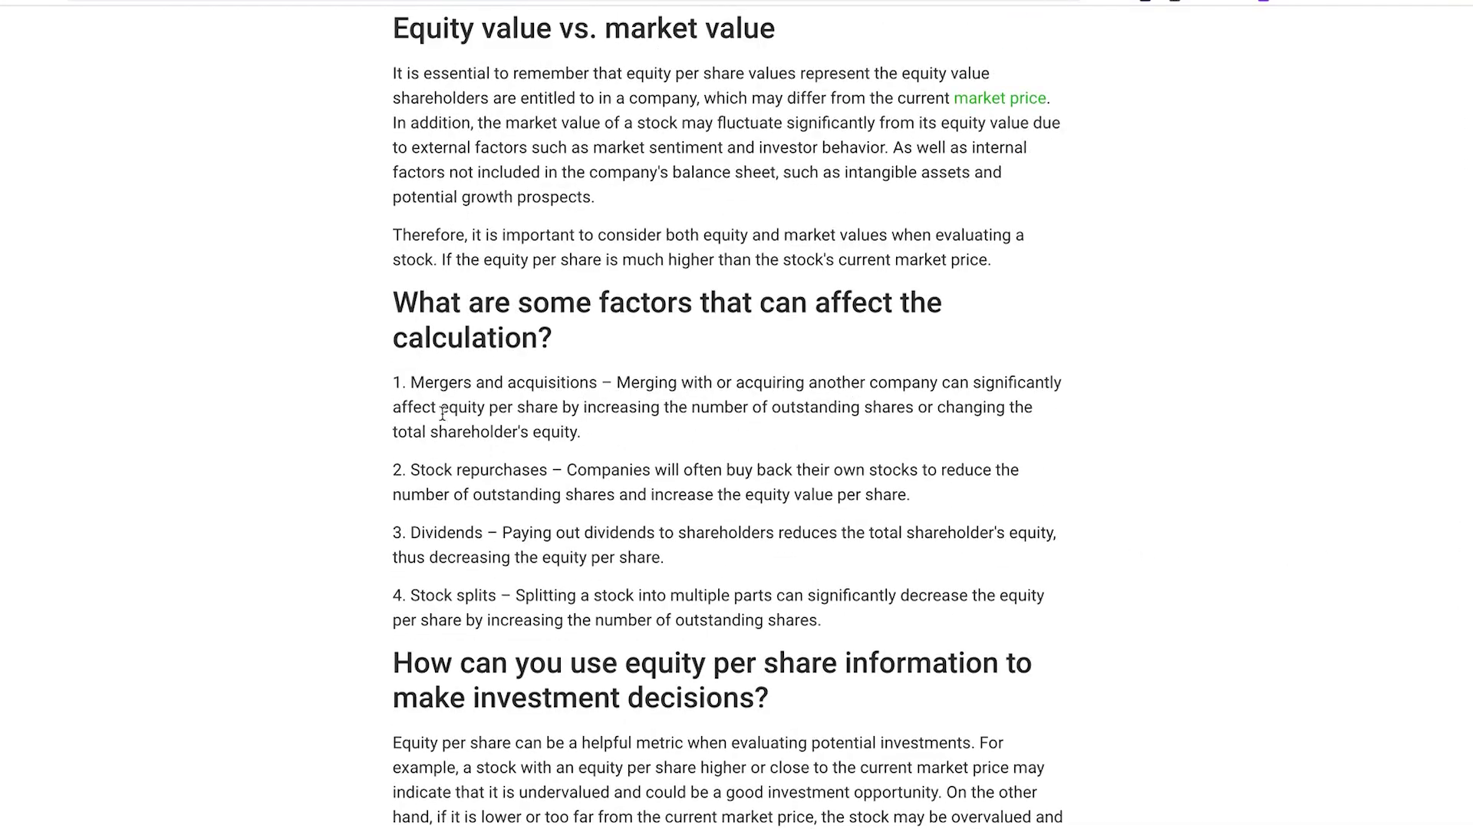
pyautogui.doubleClick(440, 379)
pyautogui.click(442, 379)
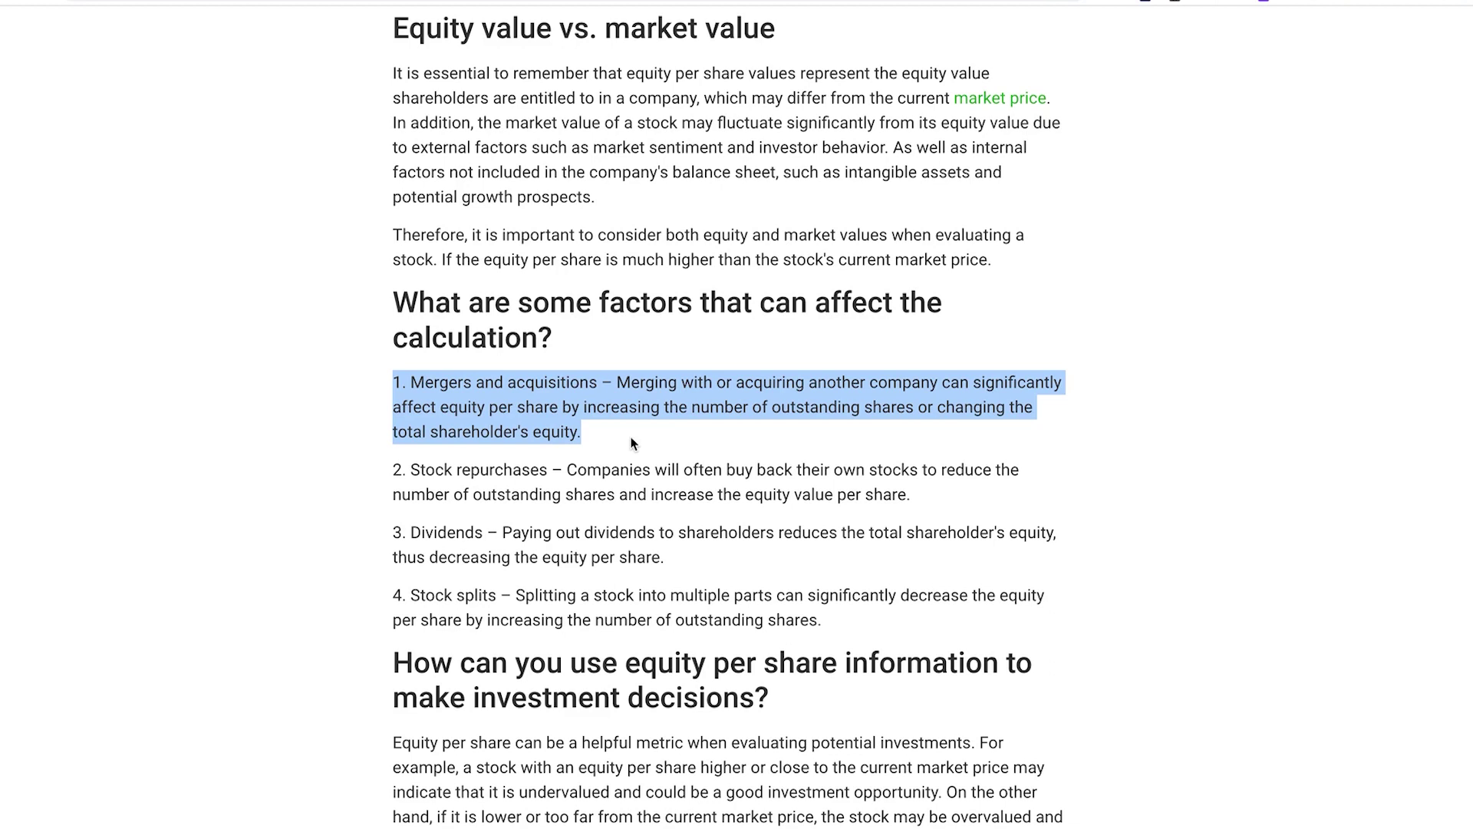
pyautogui.tripleClick(512, 468)
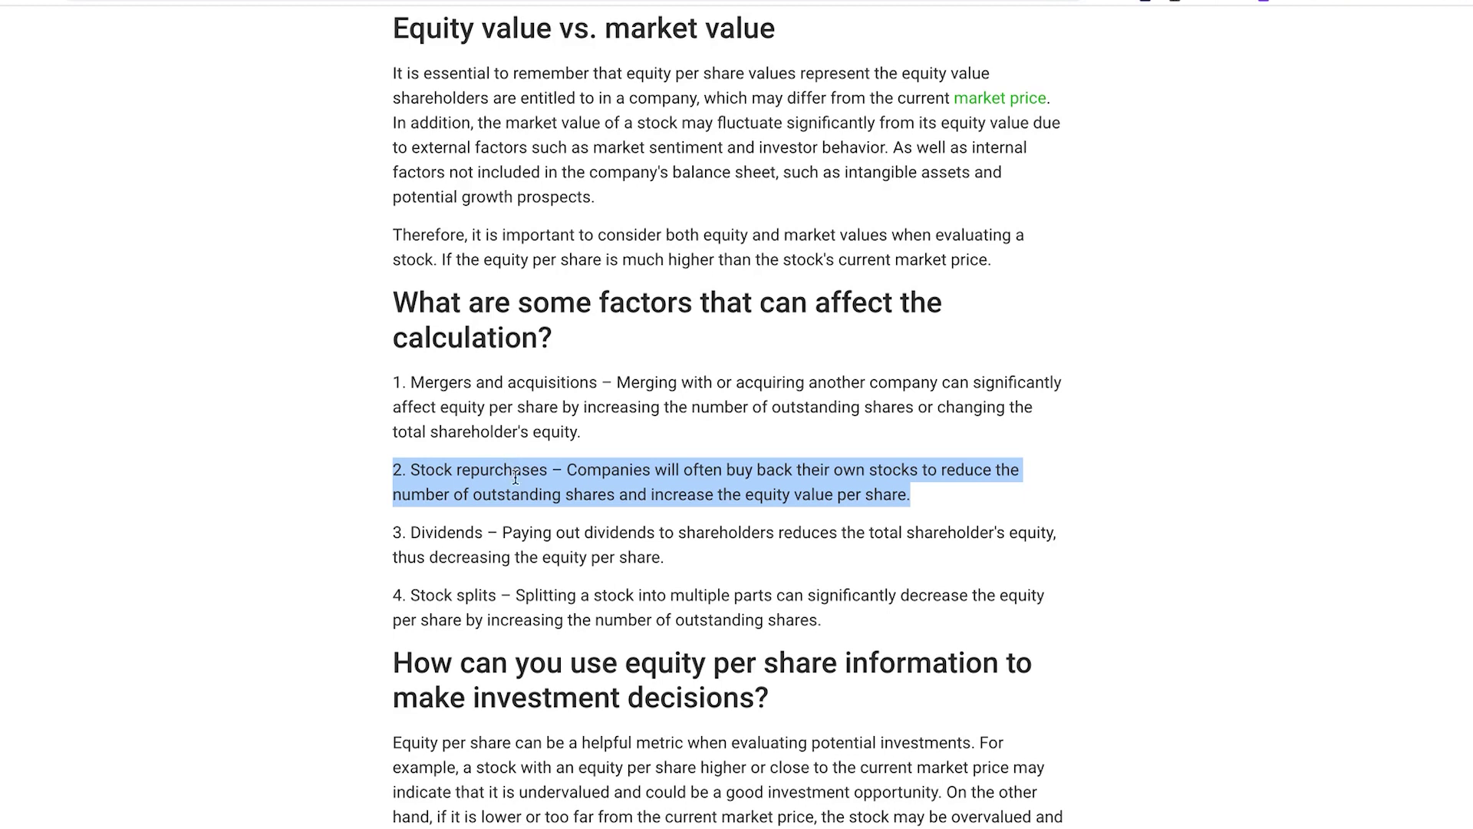
pyautogui.tripleClick(519, 535)
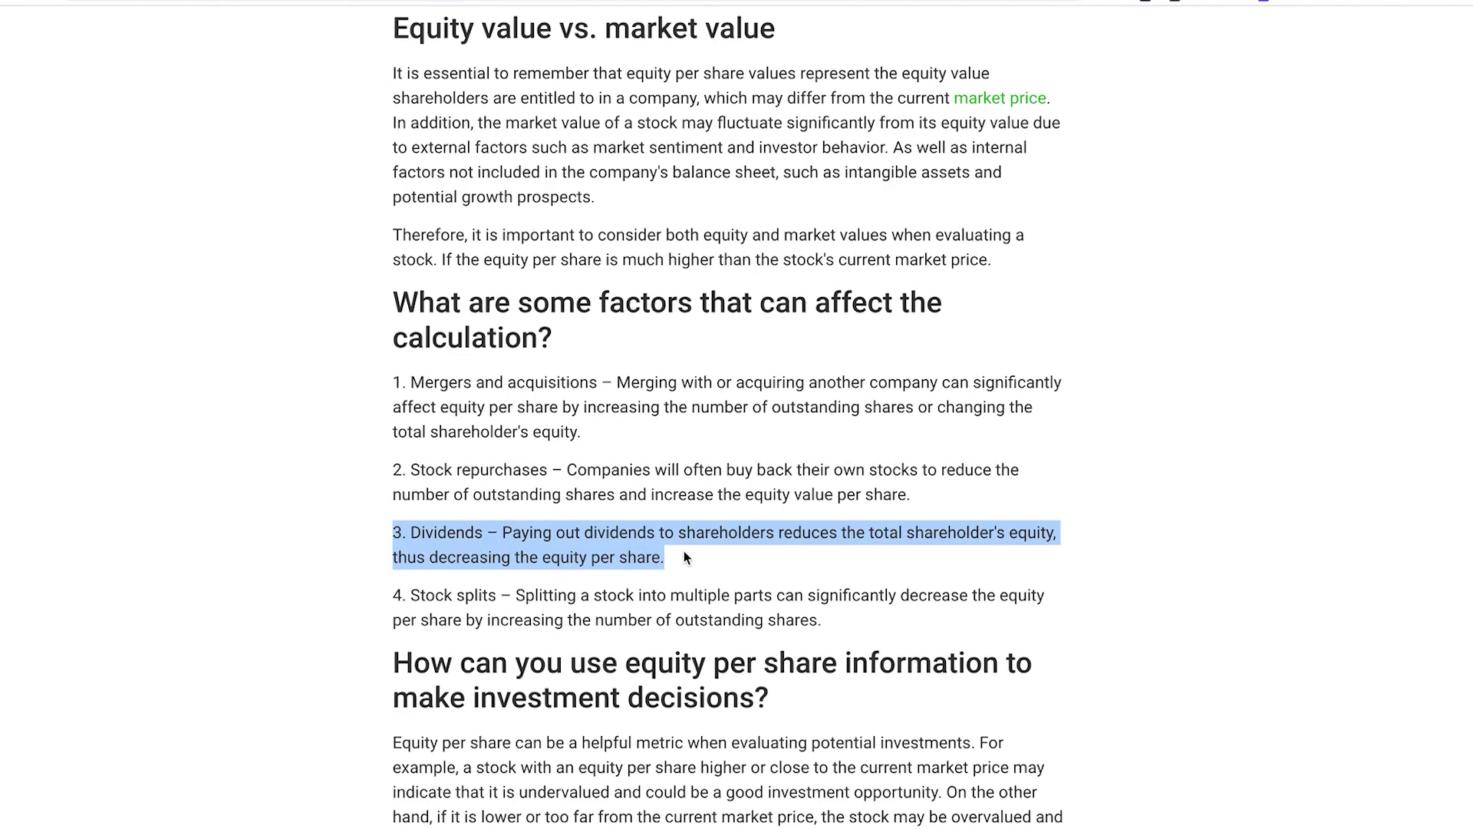
pyautogui.tripleClick(468, 596)
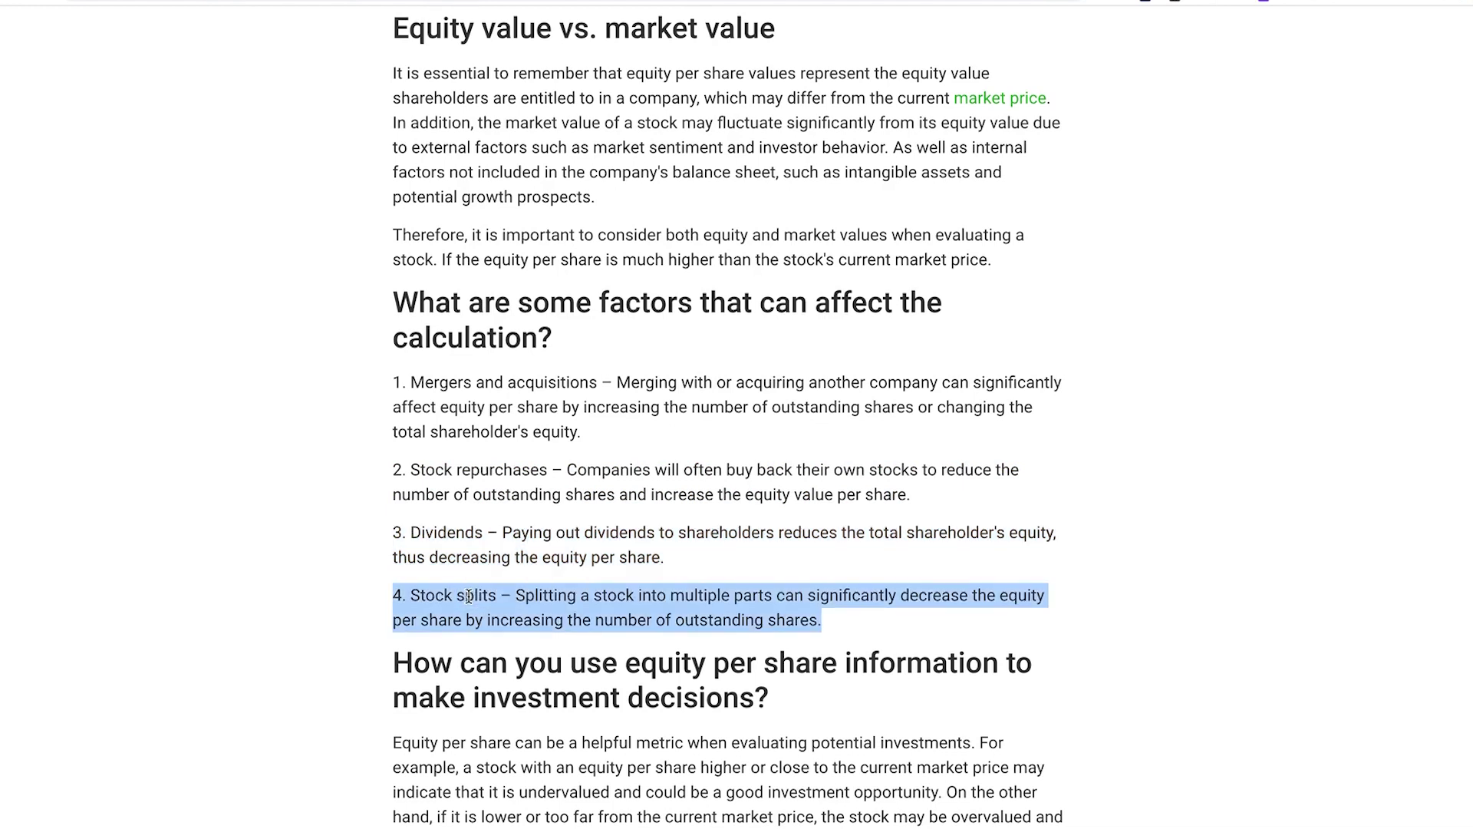